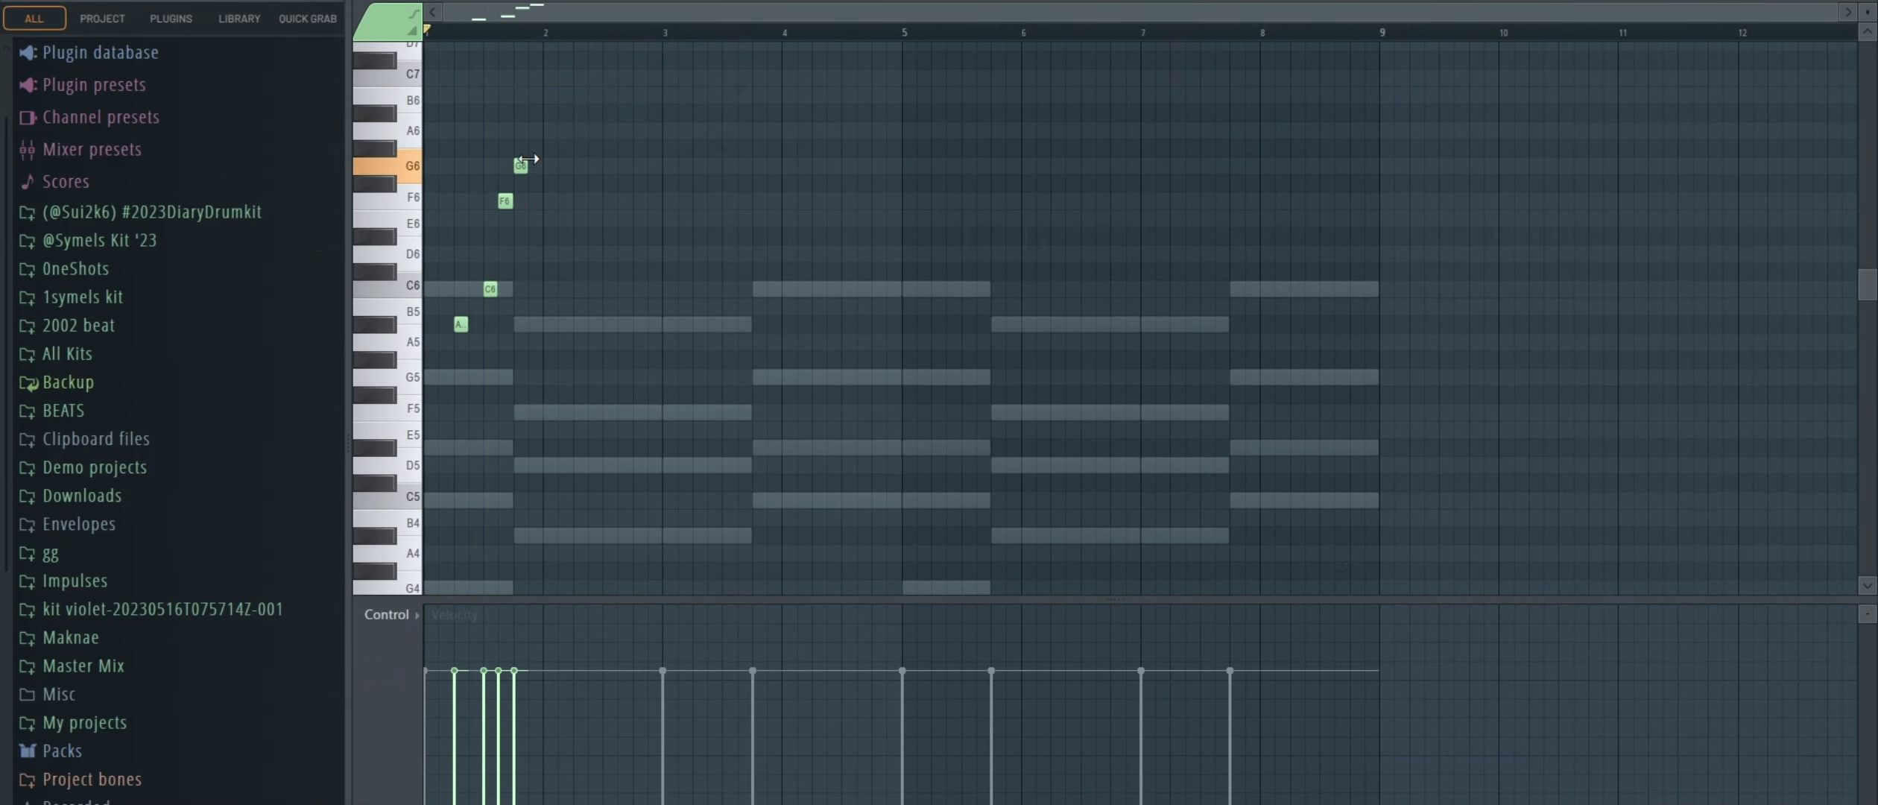
# Step: Add D#6, F6, D#6 and D6 notes to the melody across bar 2 and make all its notes legato
pyautogui.scroll(1, 523, 184)
pyautogui.press('space')
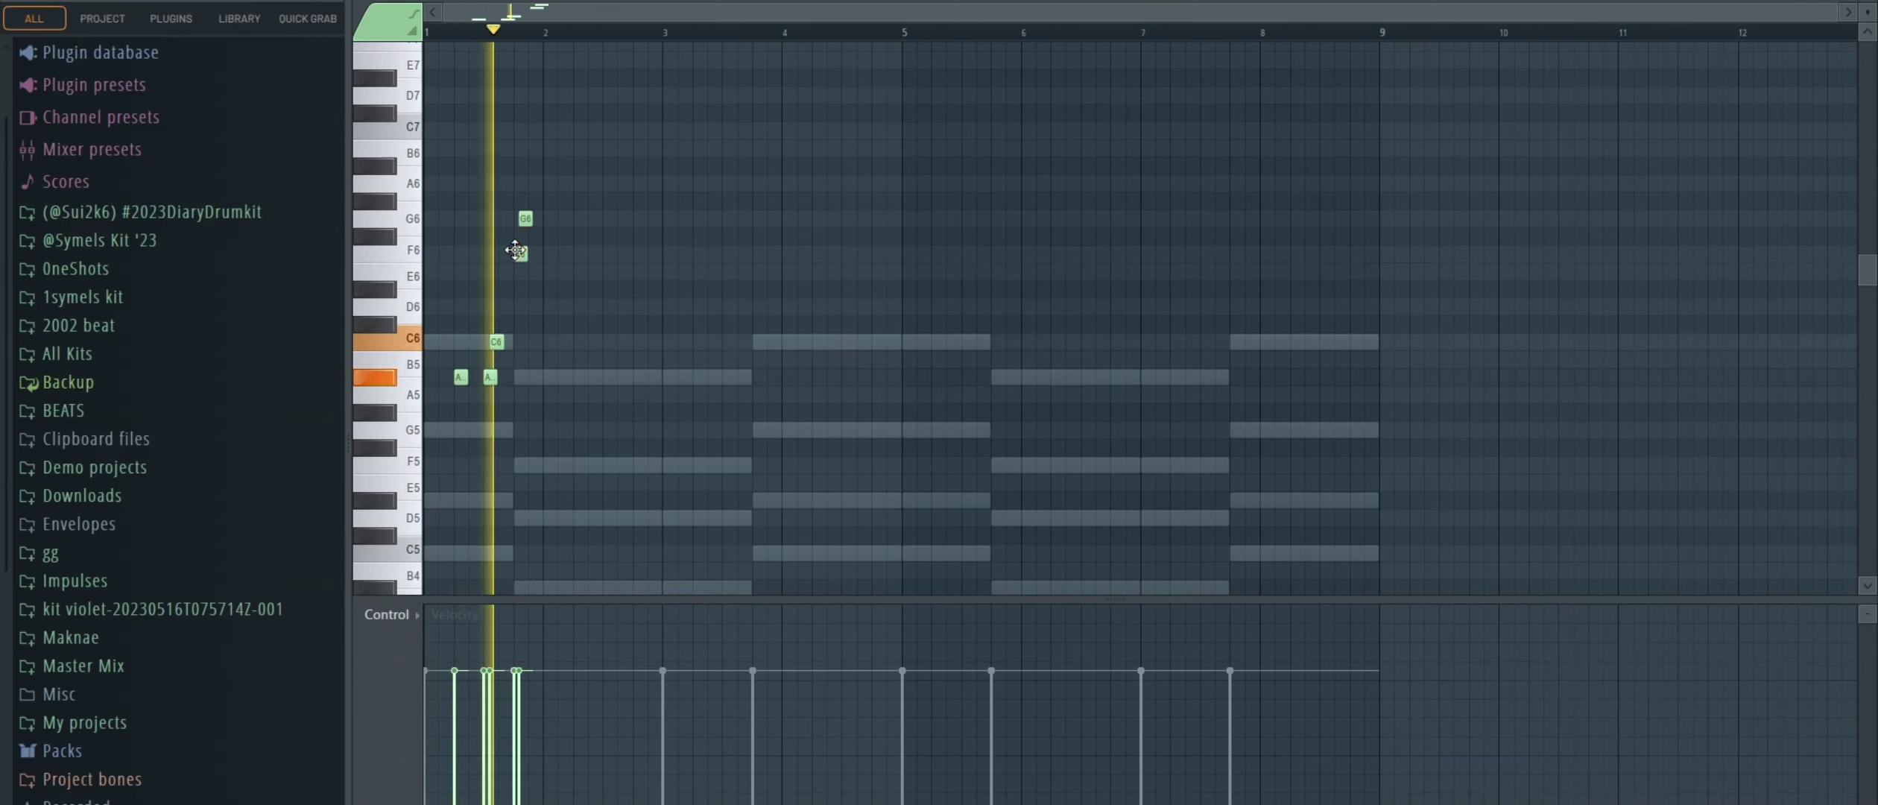
pyautogui.click(549, 288)
pyautogui.moveTo(552, 255); pyautogui.dragTo(557, 258)
pyautogui.click(577, 290)
pyautogui.click(605, 308)
pyautogui.hotkey('ctrl', 'l')
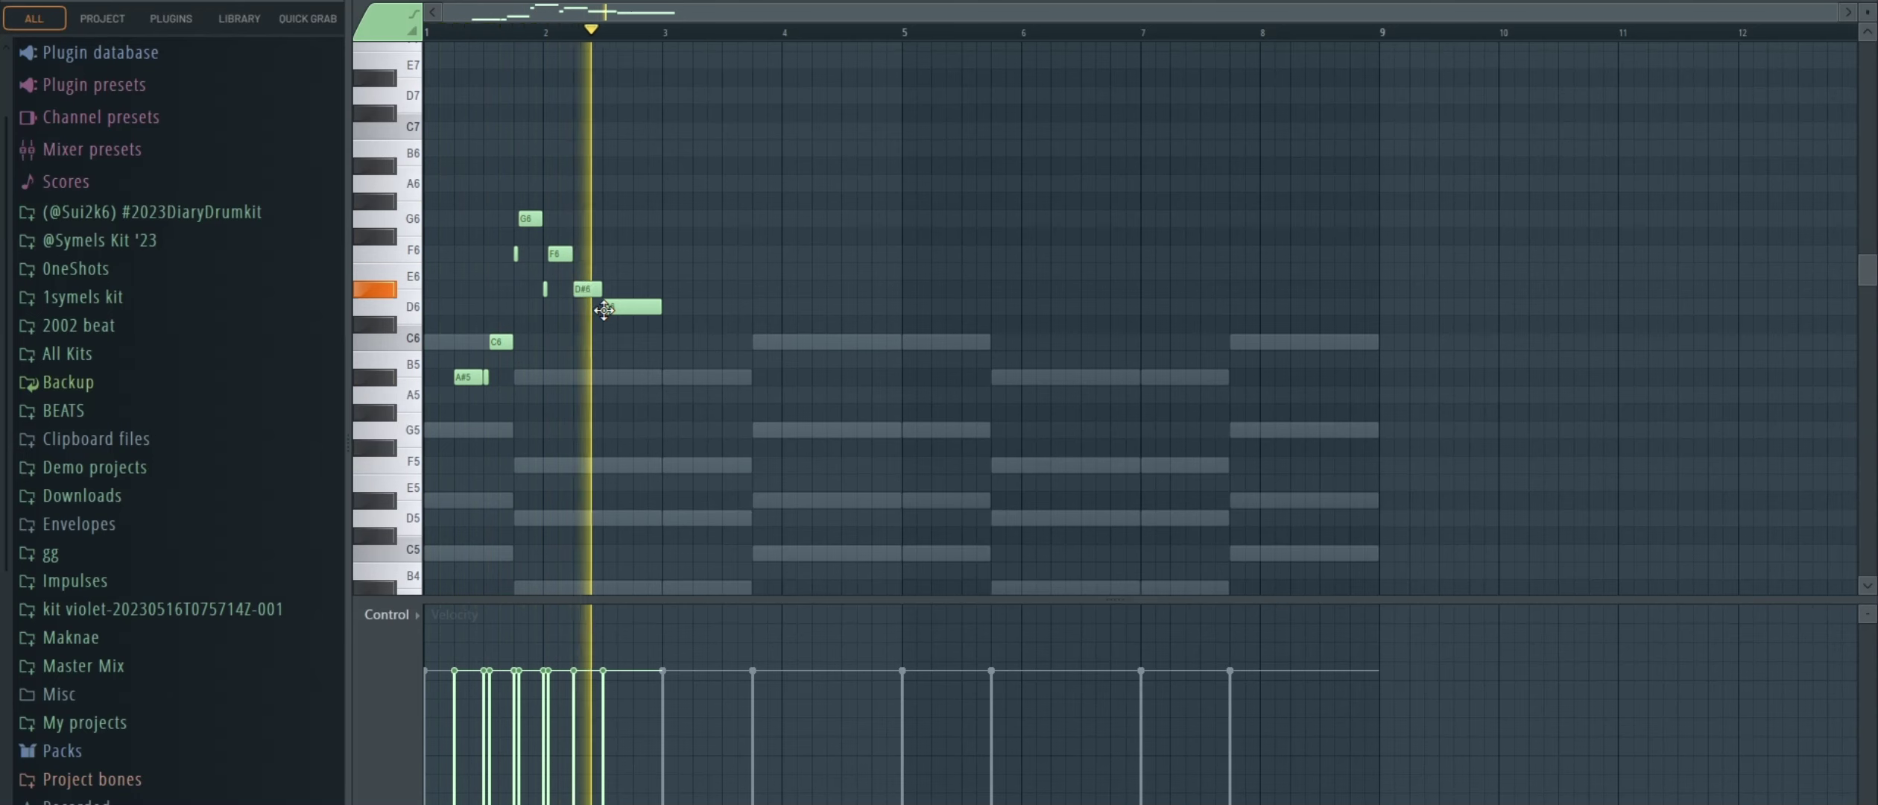
# Step: Add a C6 grace note ahead of the slightly delayed D6 and a closing D#6 in bar 2, and reapply legato
pyautogui.click(608, 342)
pyautogui.moveTo(632, 306); pyautogui.dragTo(637, 306)
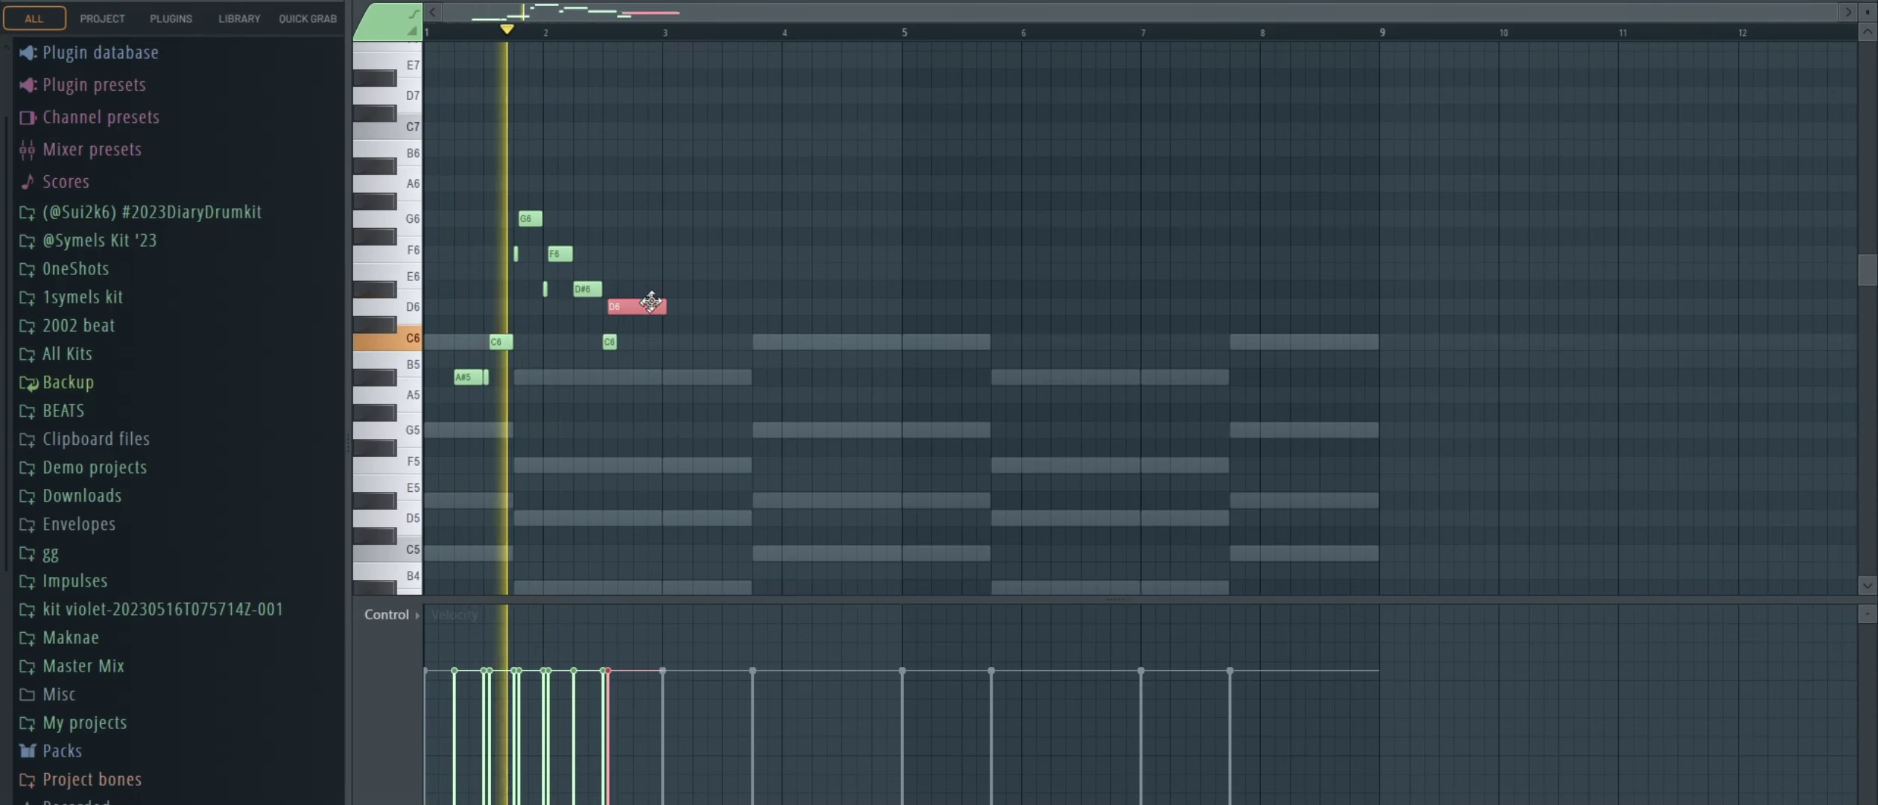
pyautogui.click(634, 254)
pyautogui.moveTo(634, 254); pyautogui.dragTo(641, 290)
pyautogui.press('space')
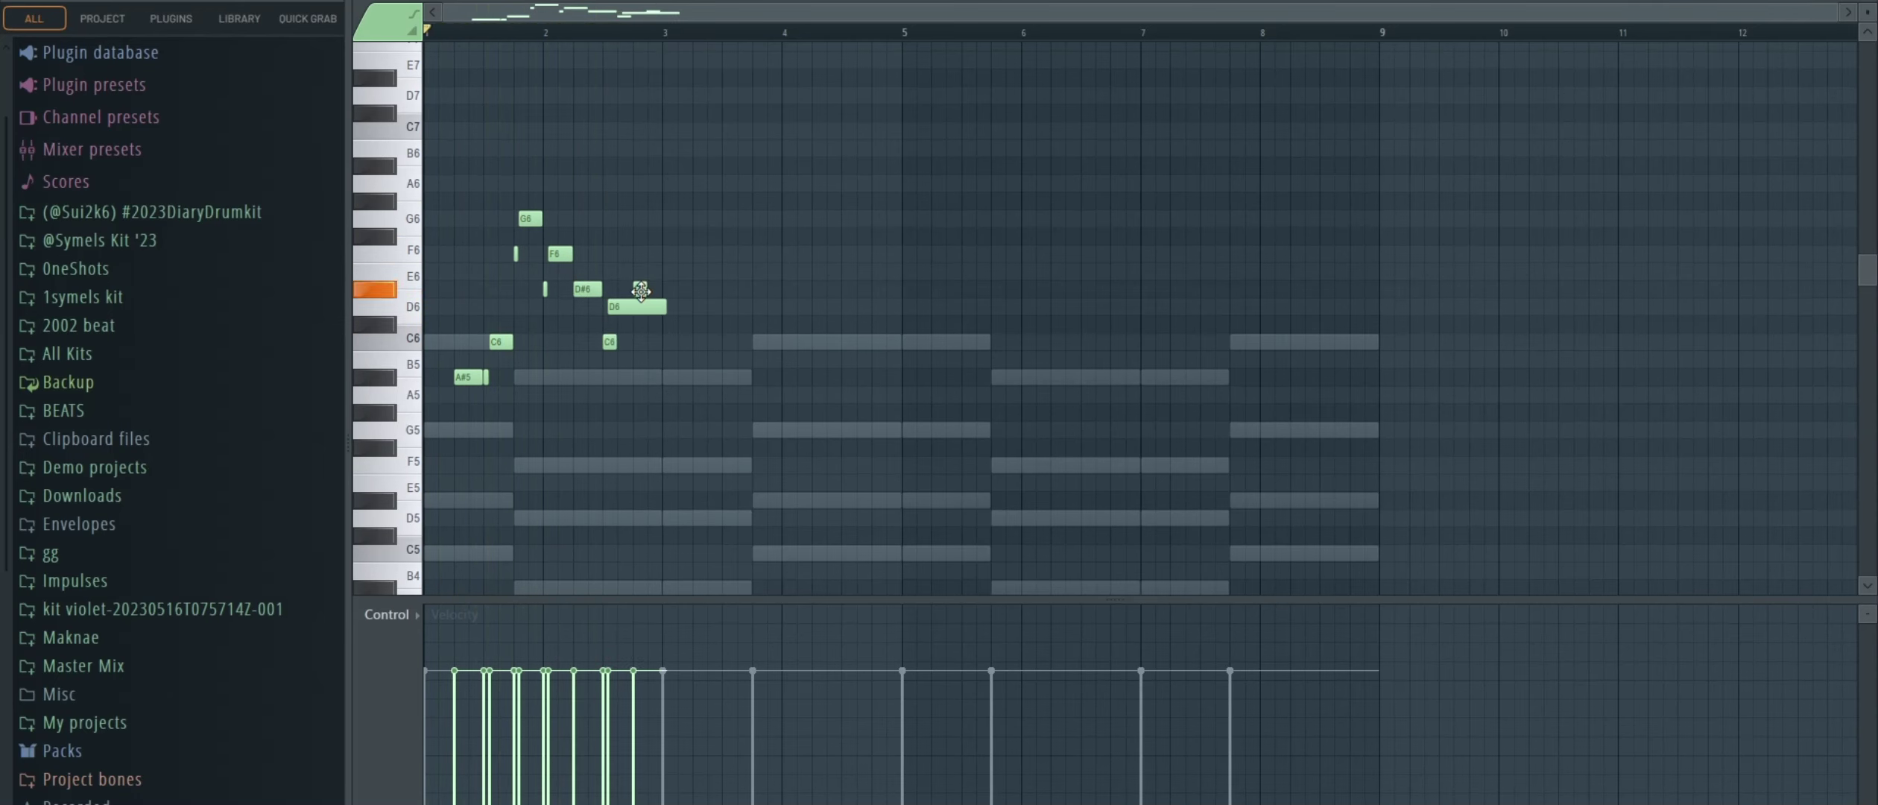
pyautogui.press('space')
pyautogui.hotkey('ctrl', 'l')
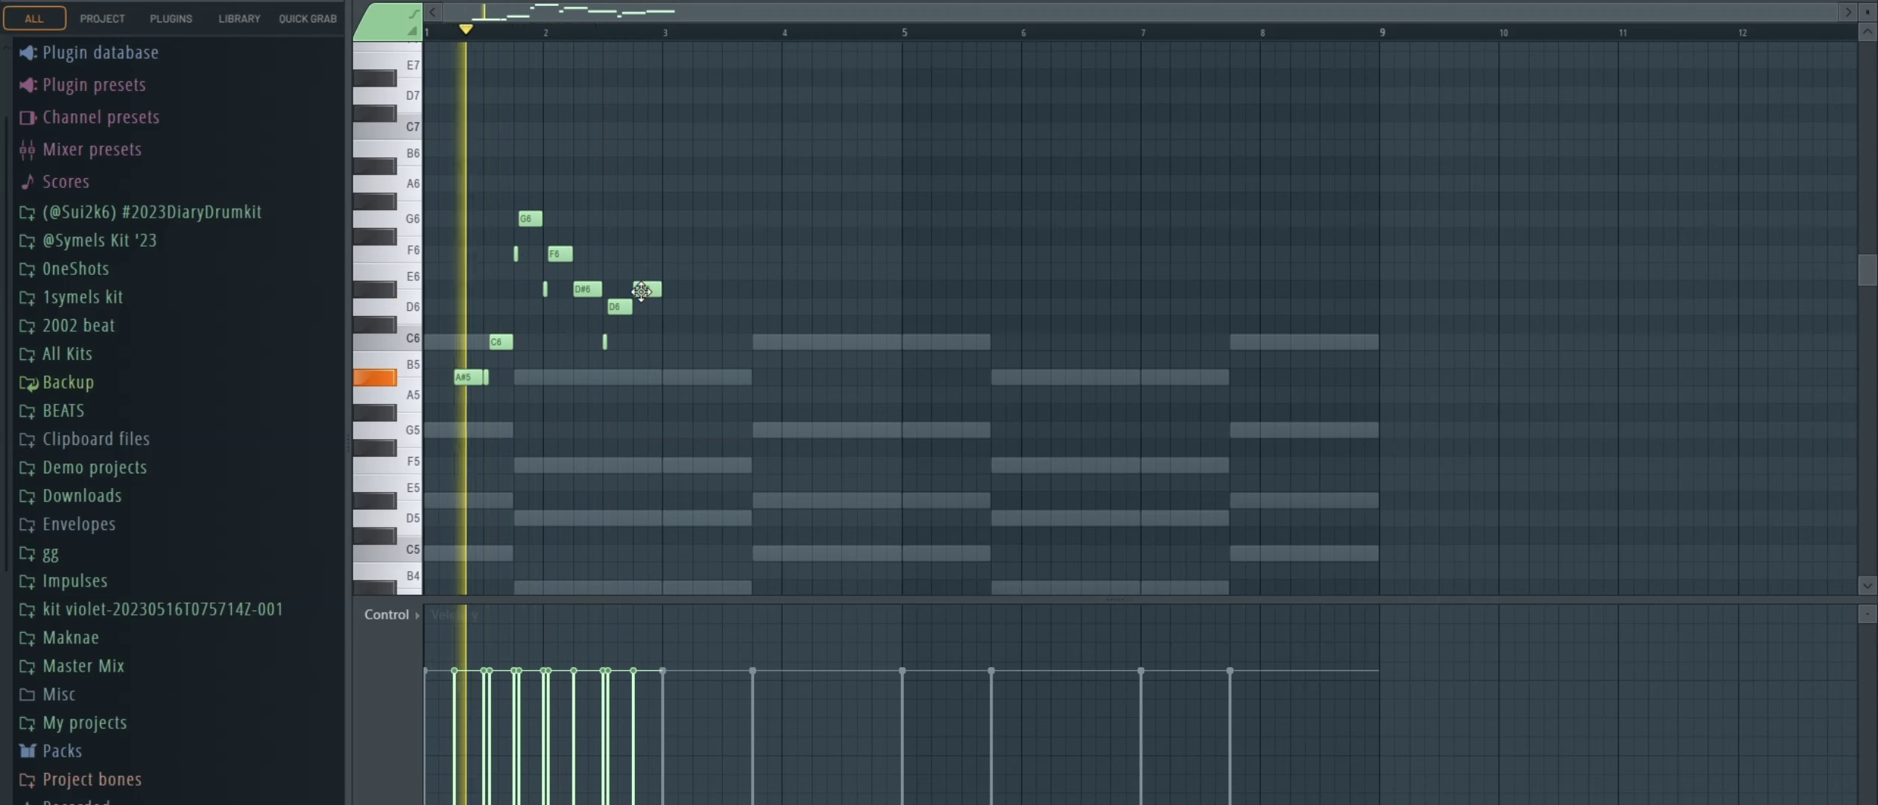
# Step: Add a short G#5 grace note before the first A#5, nudge that A#5 slightly later, and apply legato
pyautogui.click(452, 414)
pyautogui.moveTo(464, 376); pyautogui.dragTo(467, 375)
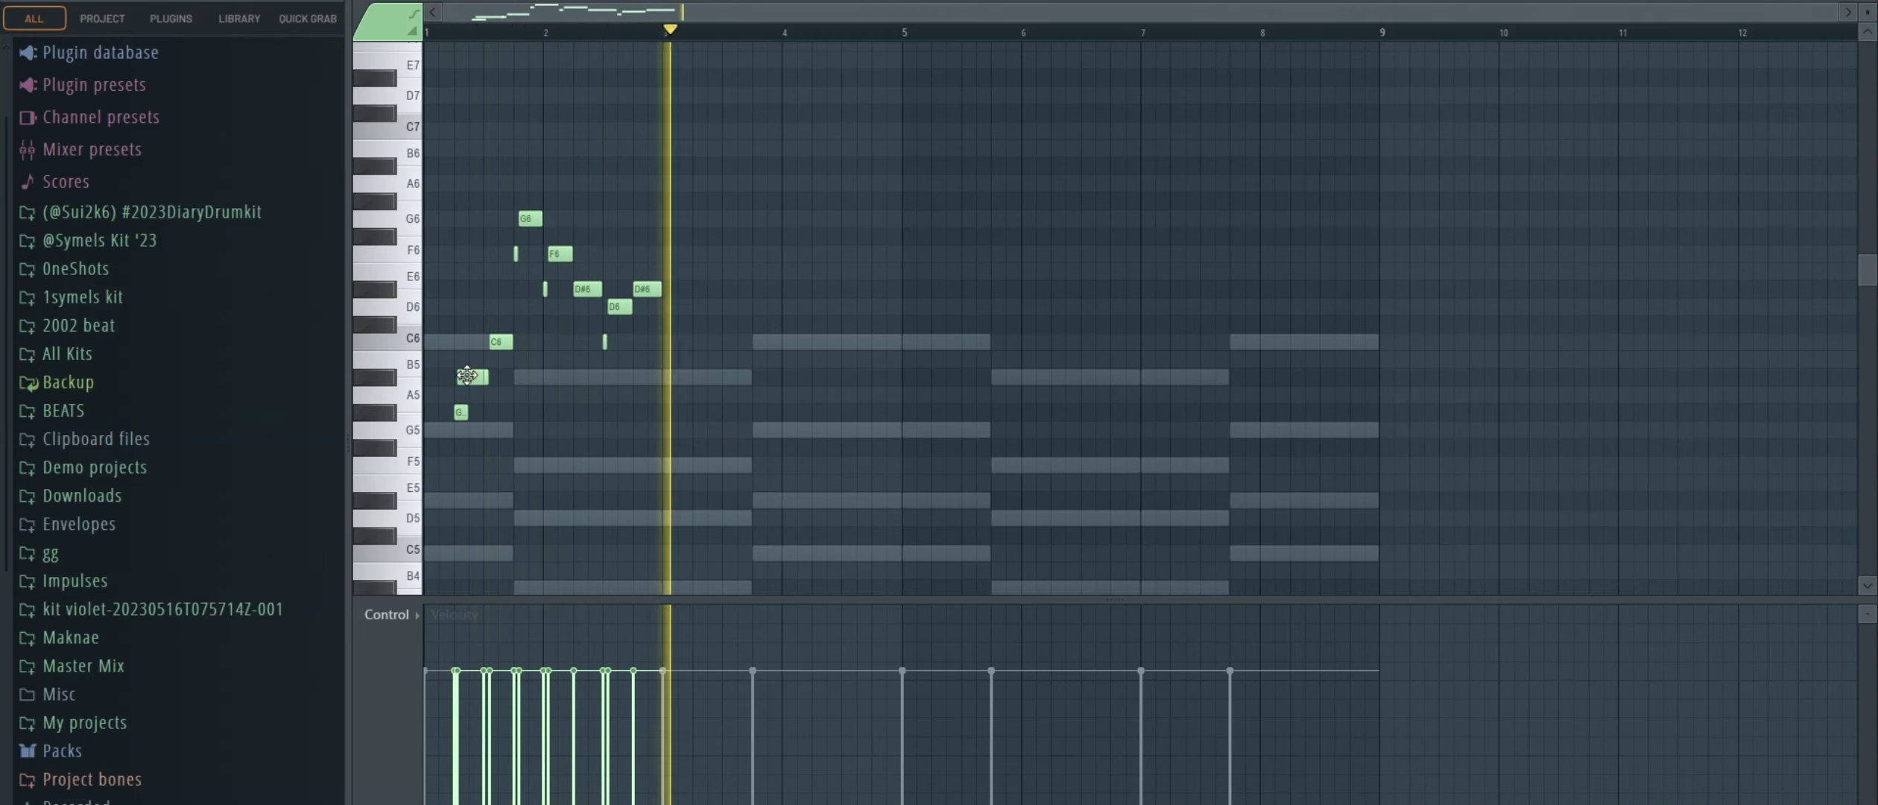
pyautogui.hotkey('ctrl', 'l')
pyautogui.press('space')
pyautogui.press('space')
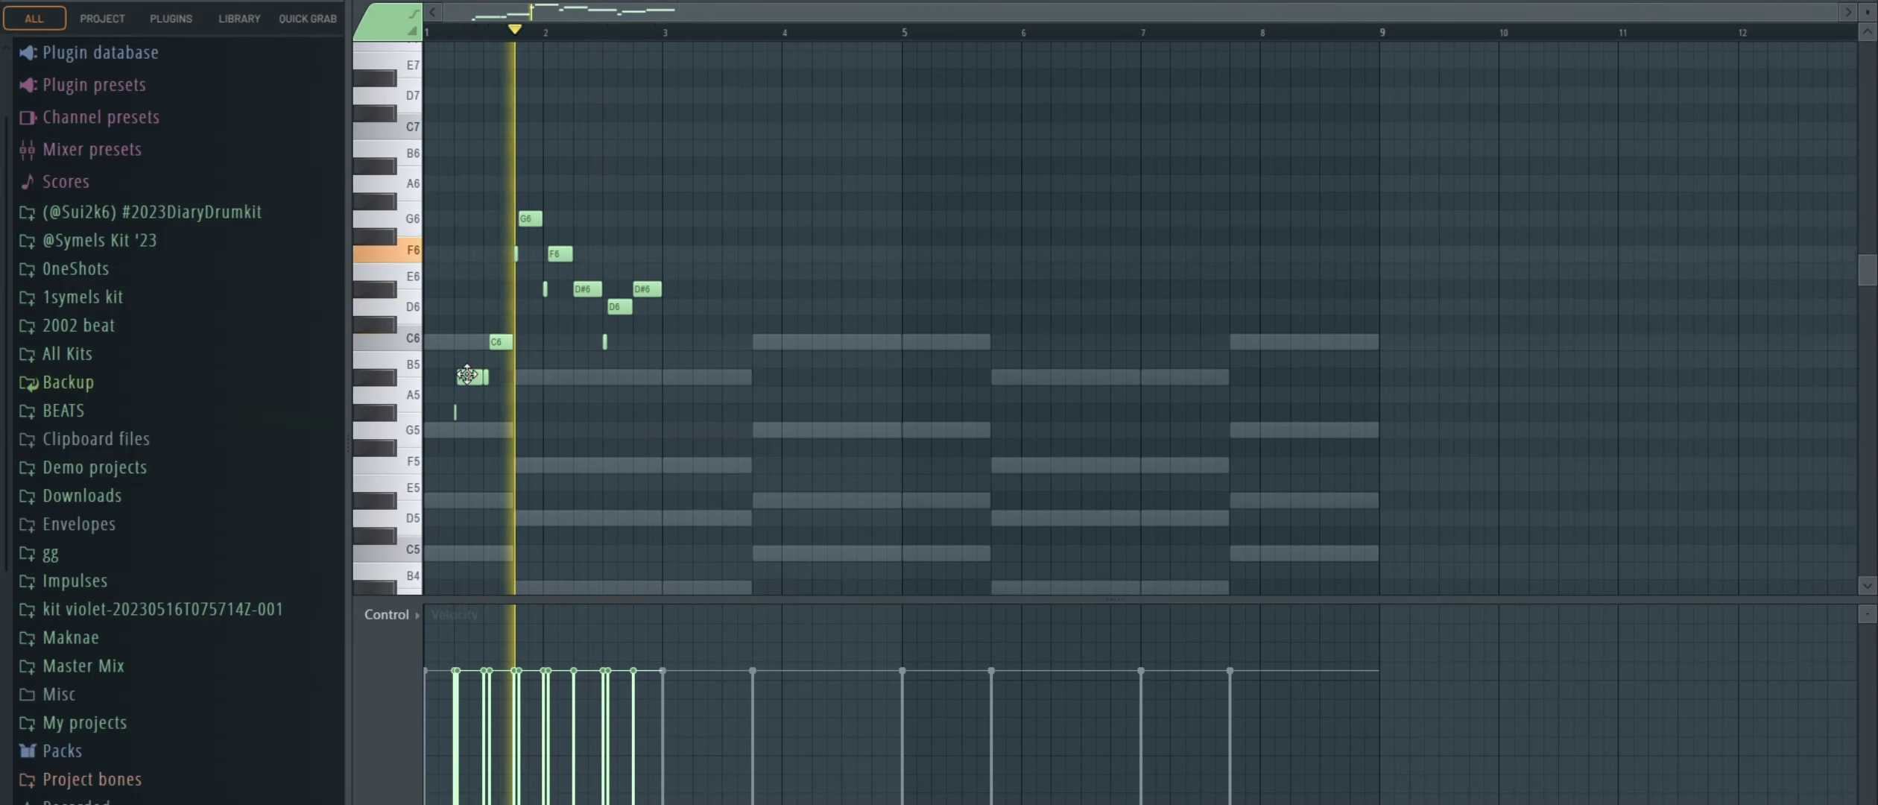
pyautogui.keyDown('ctrl'); pyautogui.click(470, 375); pyautogui.keyUp('ctrl')
pyautogui.scroll(3, 478, 367)
pyautogui.hotkey('ctrl', 'z')
pyautogui.hotkey('ctrl', 'z')
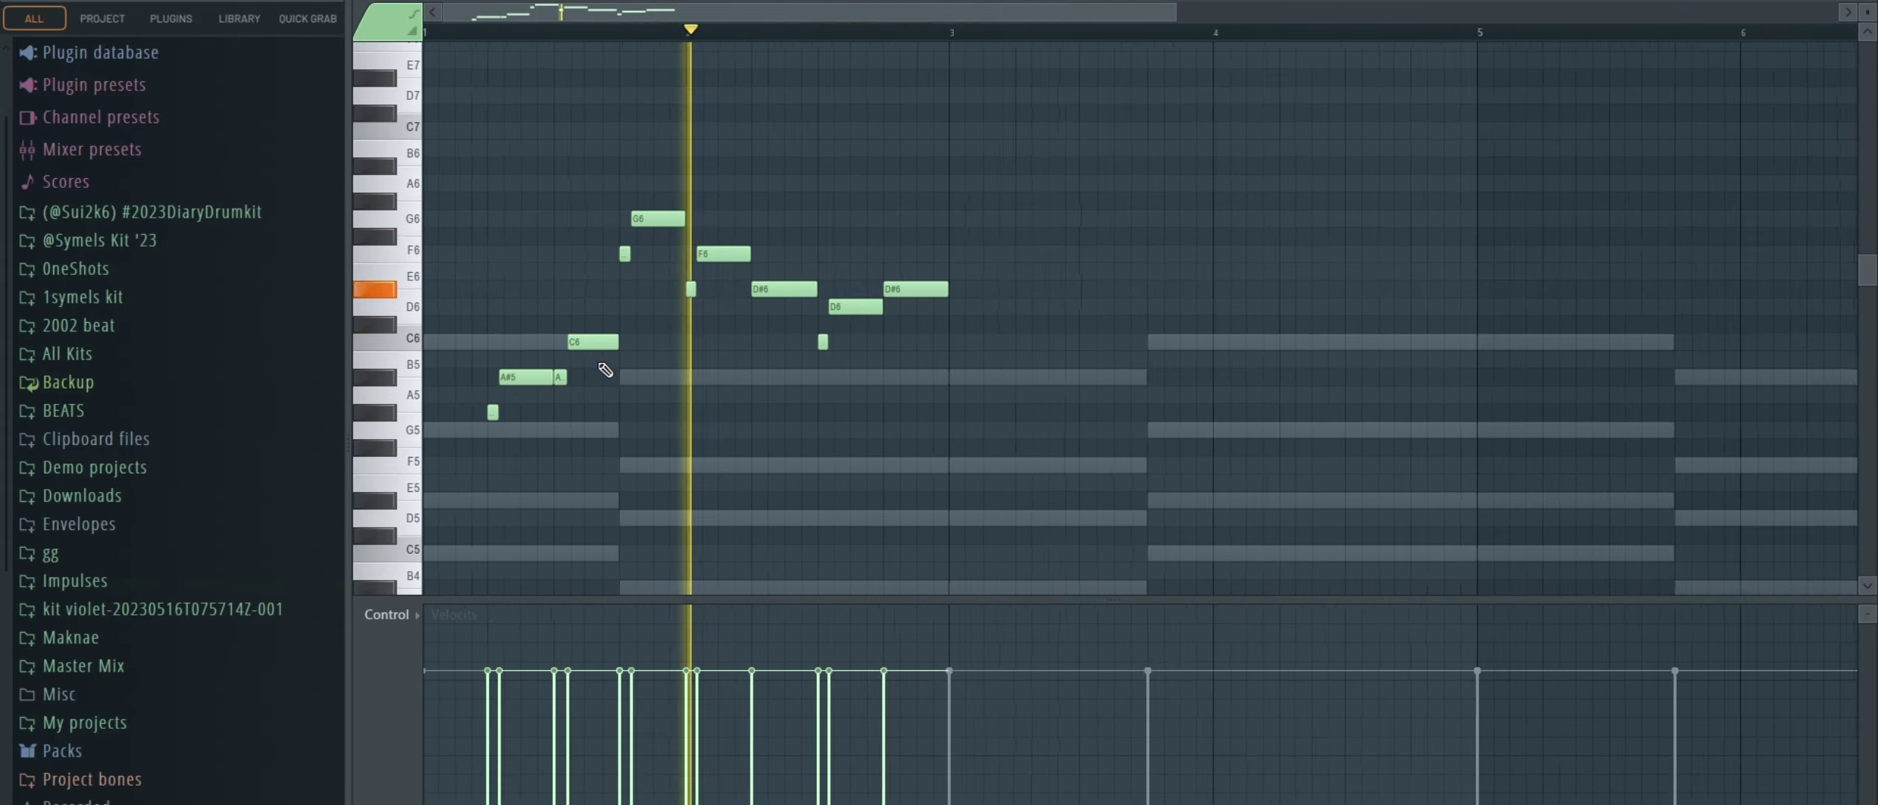
pyautogui.scroll(-3, 602, 369)
# Step: Duplicate the two-bar melody until it fills eight bars
pyautogui.hotkey('ctrl', 'b')
pyautogui.hotkey('shift', 'Right')
pyautogui.hotkey('shift', 'Right')
pyautogui.hotkey('shift', 'Right')
pyautogui.hotkey('shift', 'Left')
pyautogui.hotkey('ctrl', 'd')
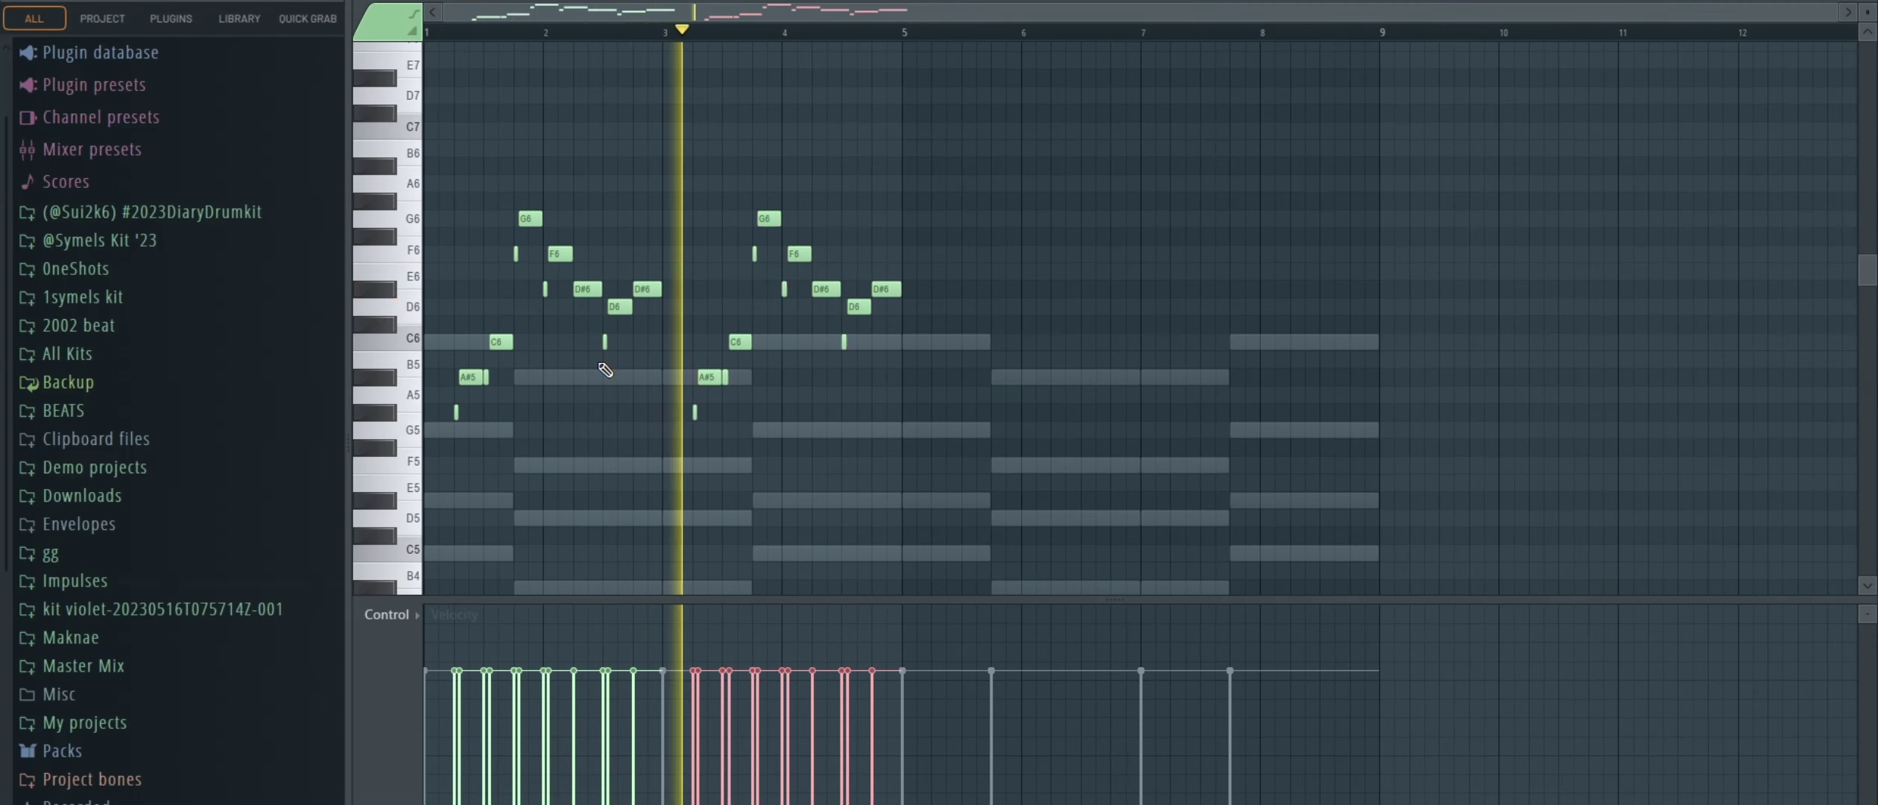
pyautogui.hotkey('ctrl', 'b')
pyautogui.hotkey('shift', 'Right')
pyautogui.hotkey('ctrl', 'd')
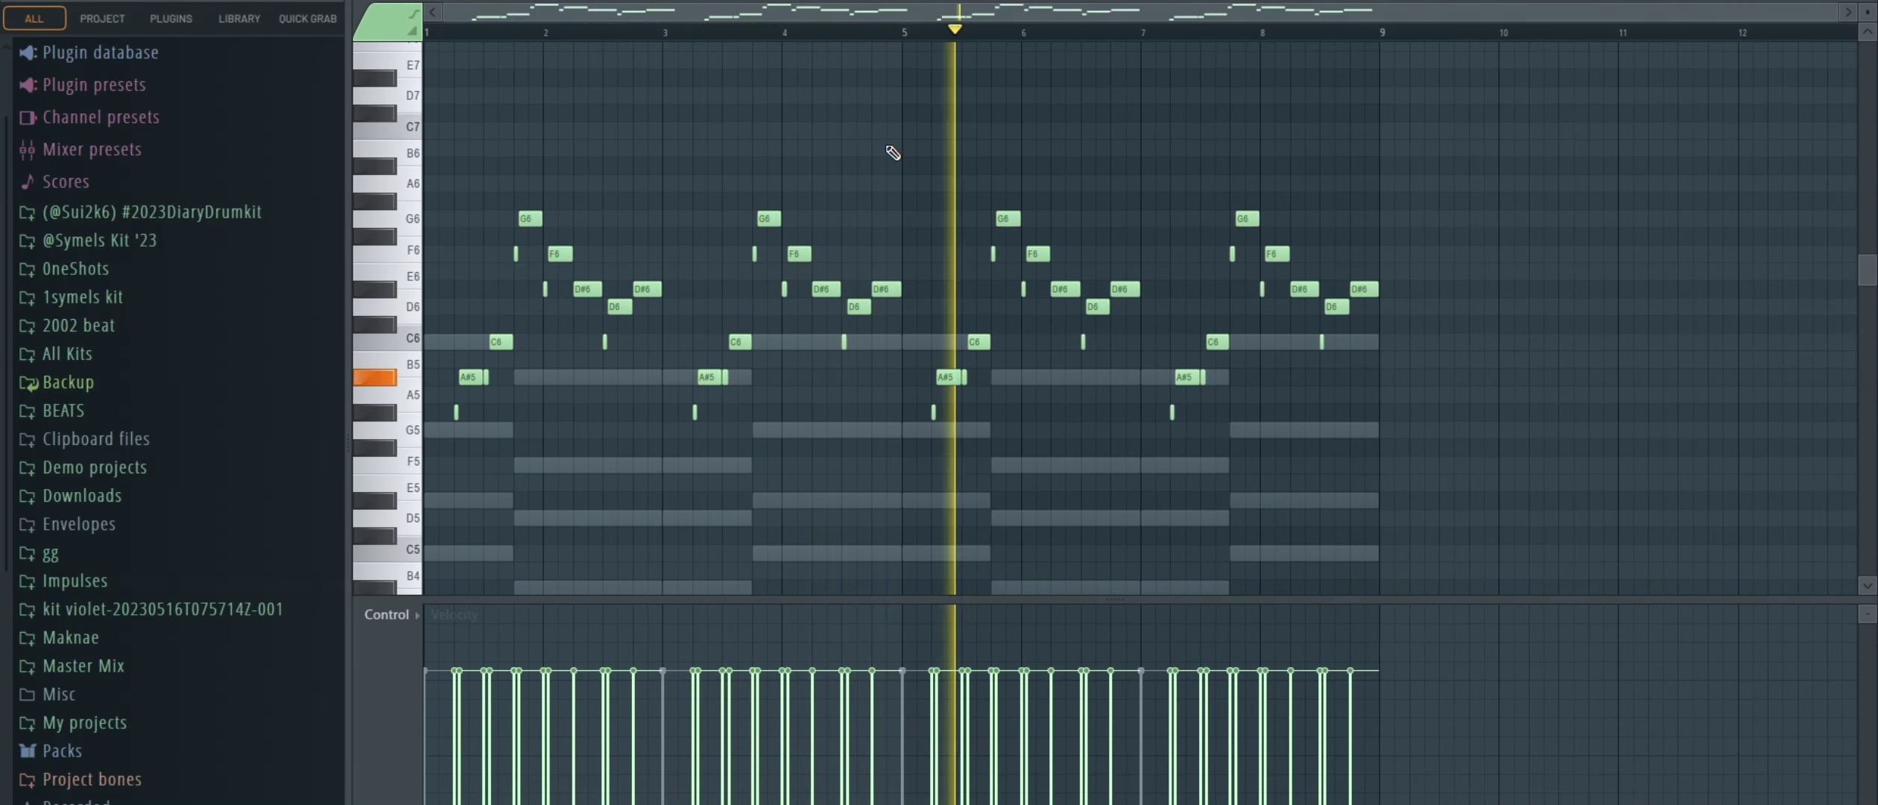
# Step: Transpose the whole melody down one octave and raise all its note velocities to the maximum
pyautogui.hotkey('ctrl', 'Down')
pyautogui.hotkey('ctrl', 'a')
pyautogui.scroll(3, 834, 281)
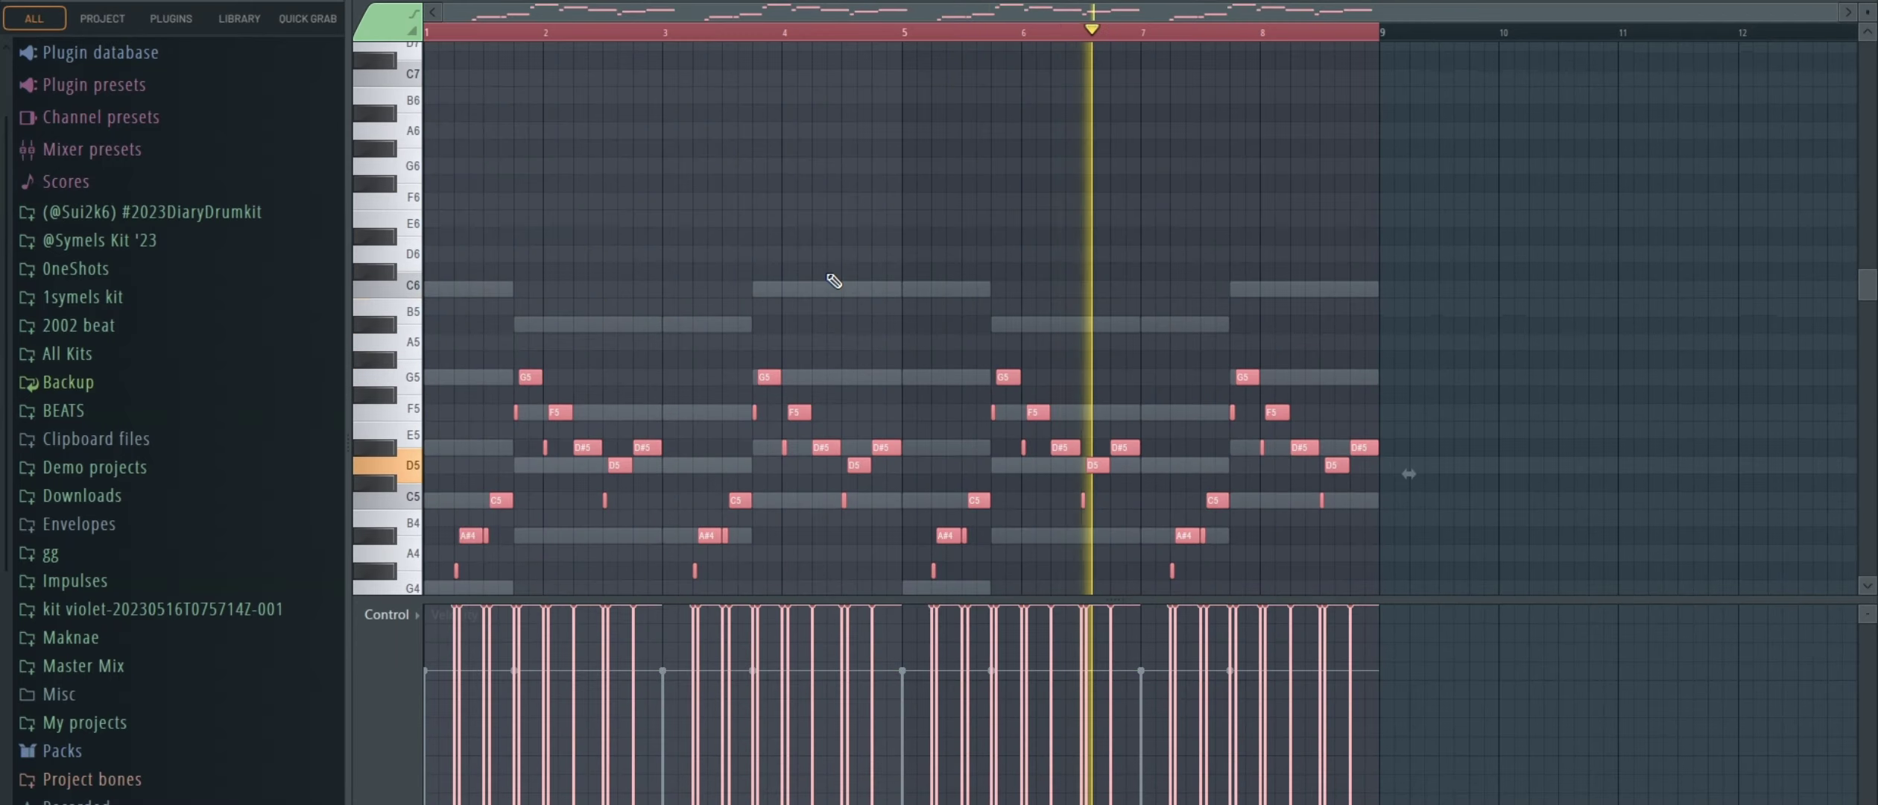
pyautogui.hotkey('ctrl', 'd')
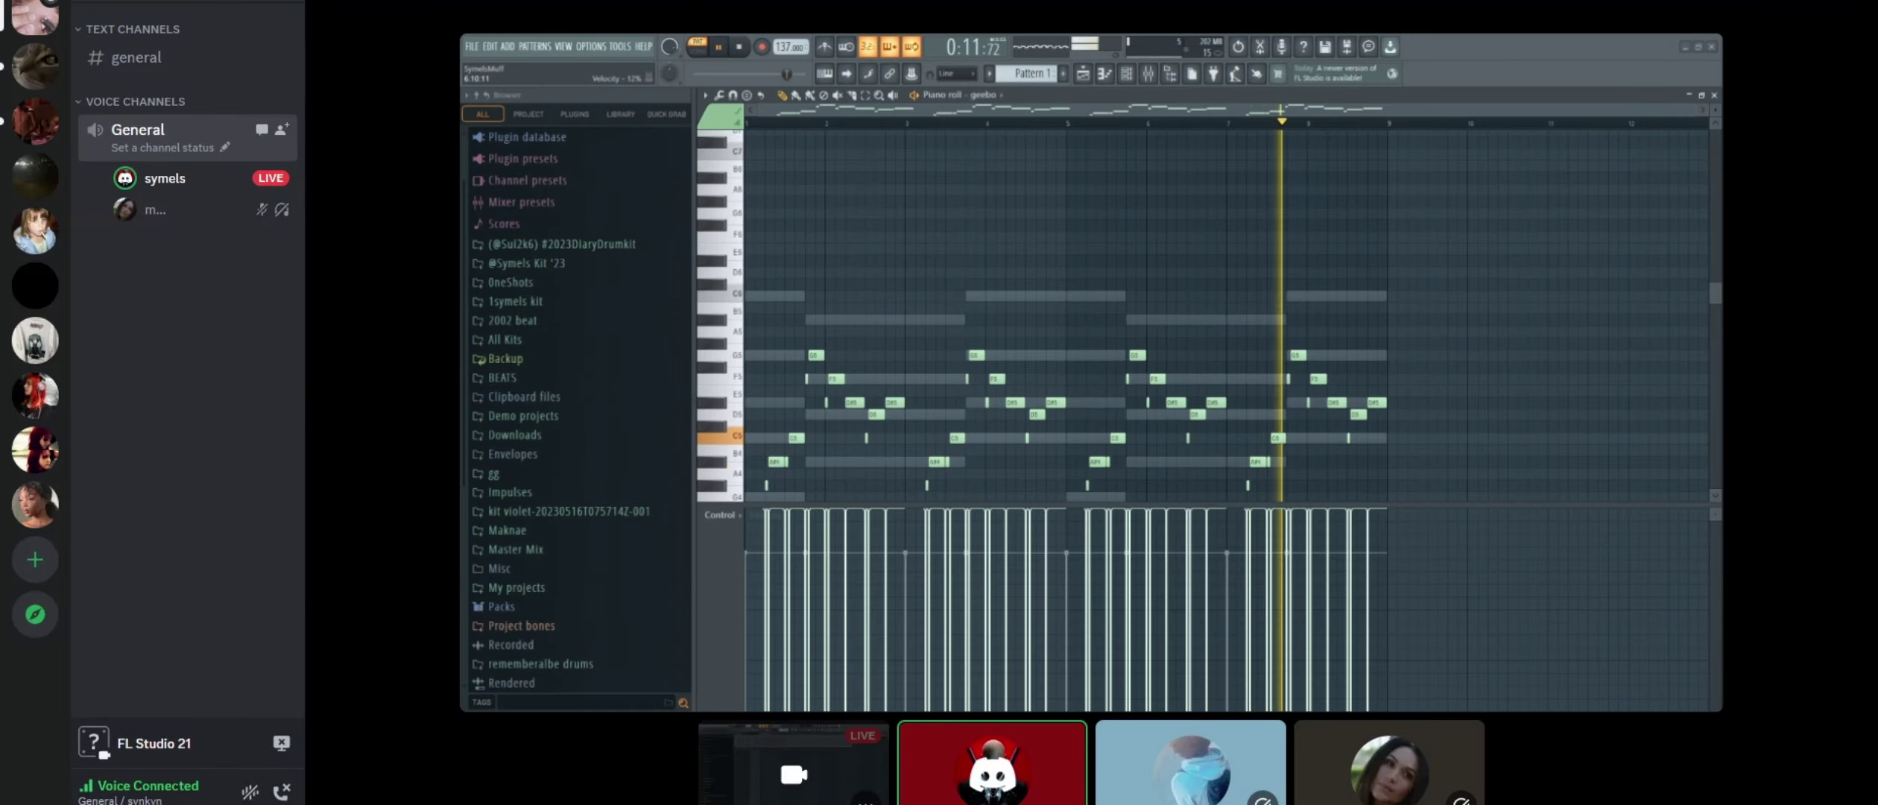
# Step: Mute the geebo channel in the channel rack and view the start channel's notes in the piano roll
pyautogui.click(883, 794)
pyautogui.press('F6')
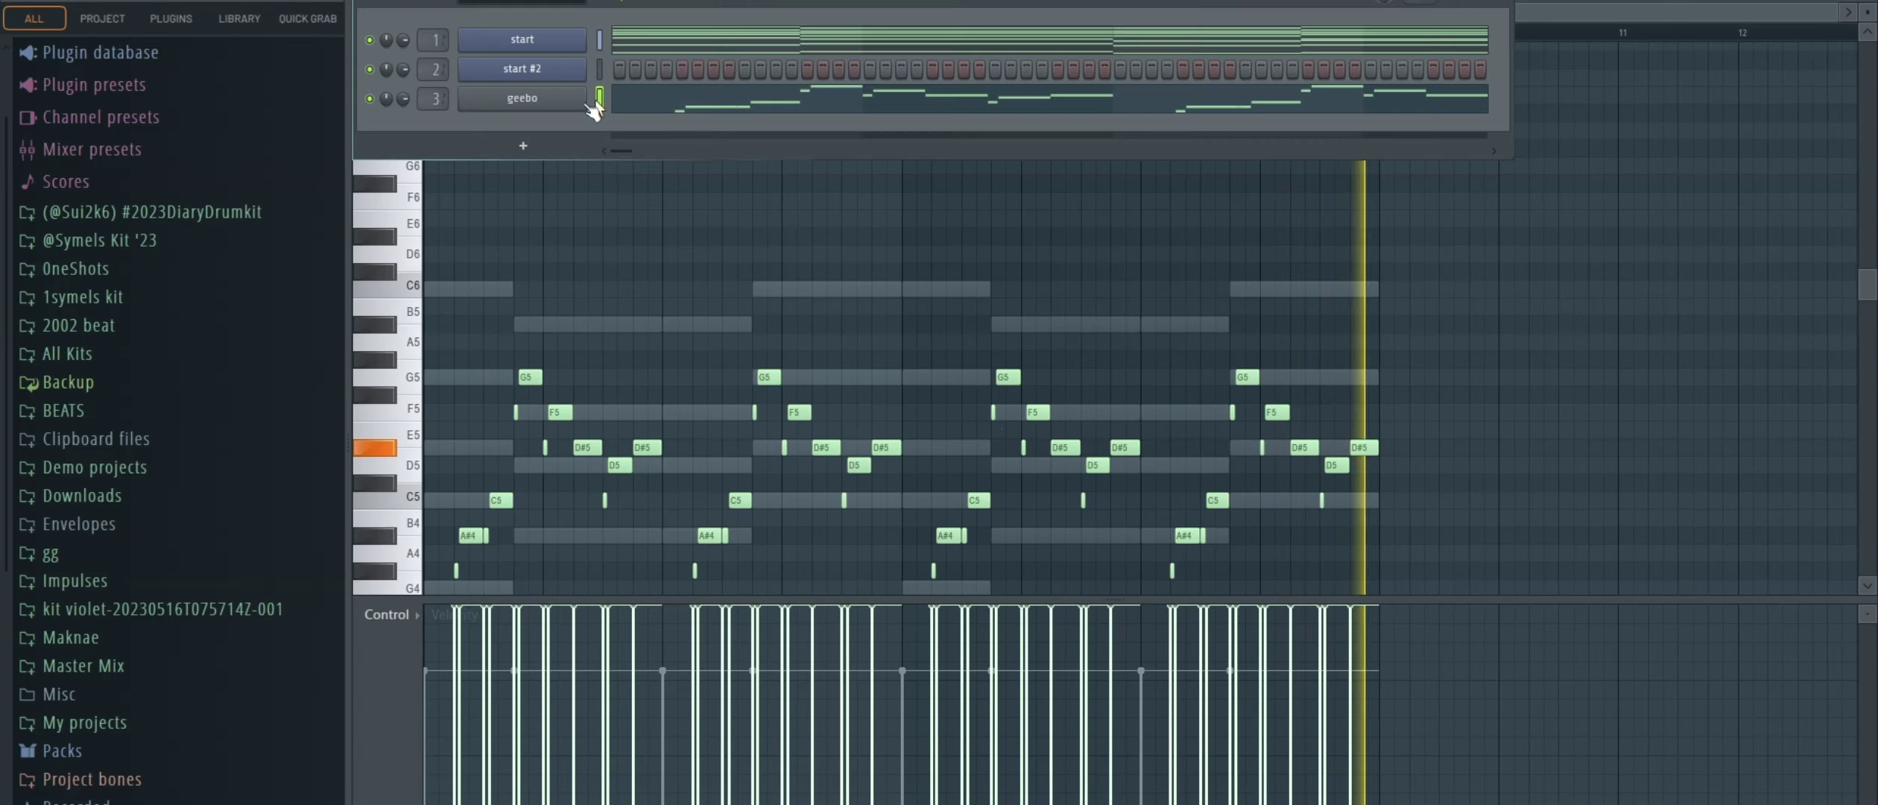
pyautogui.click(370, 98)
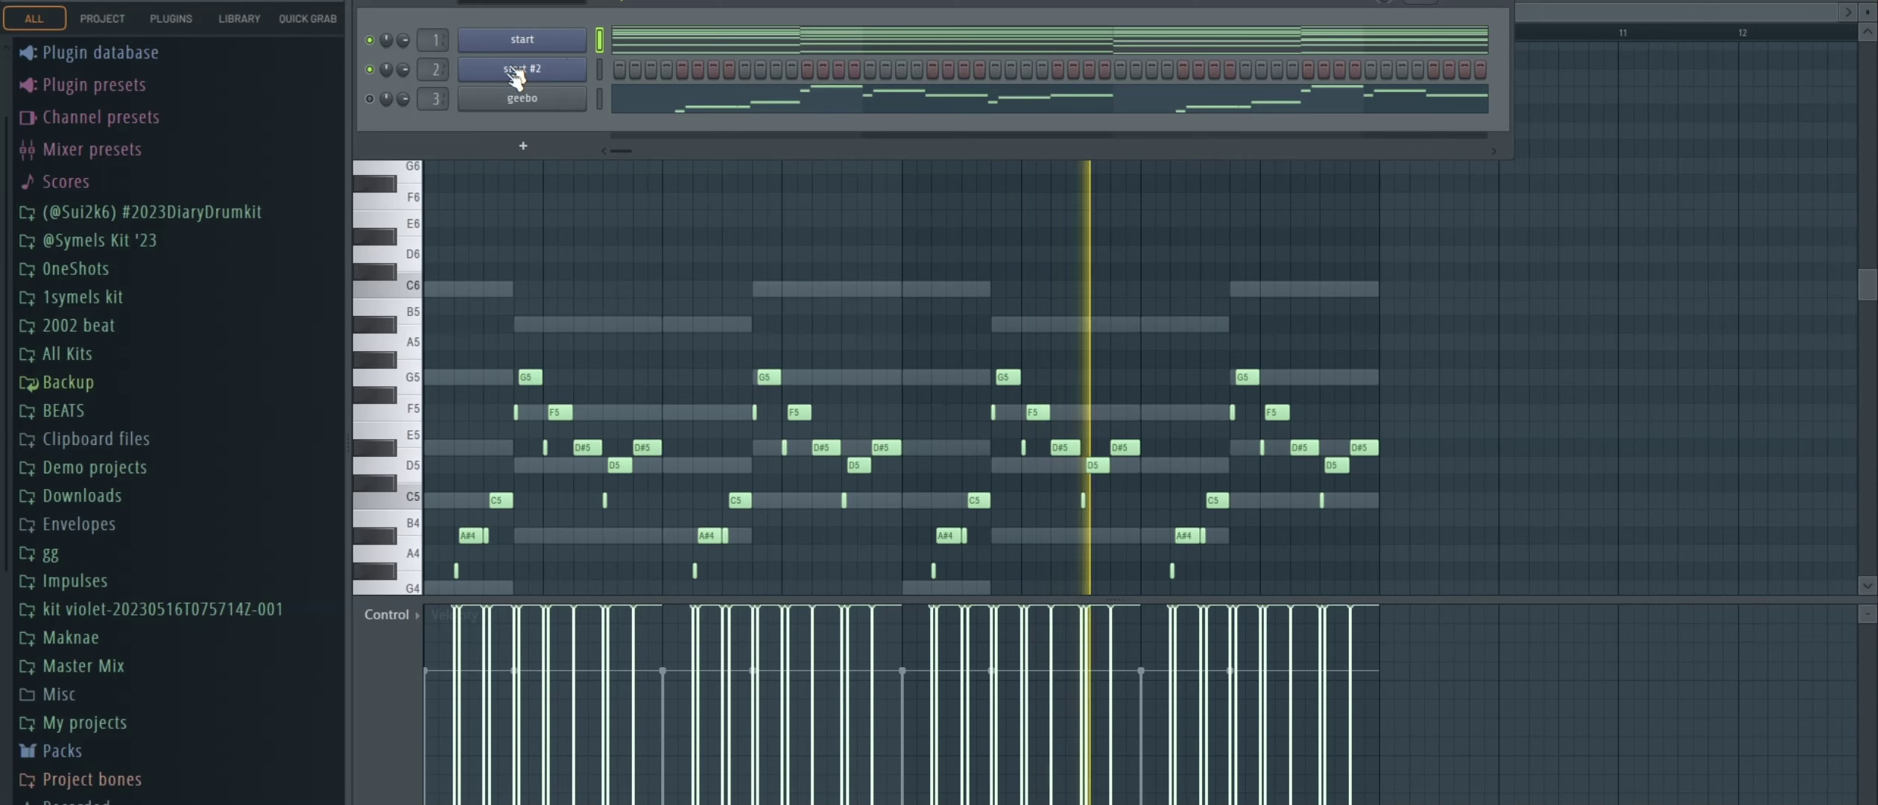
pyautogui.click(650, 42)
pyautogui.scroll(6, 511, 251)
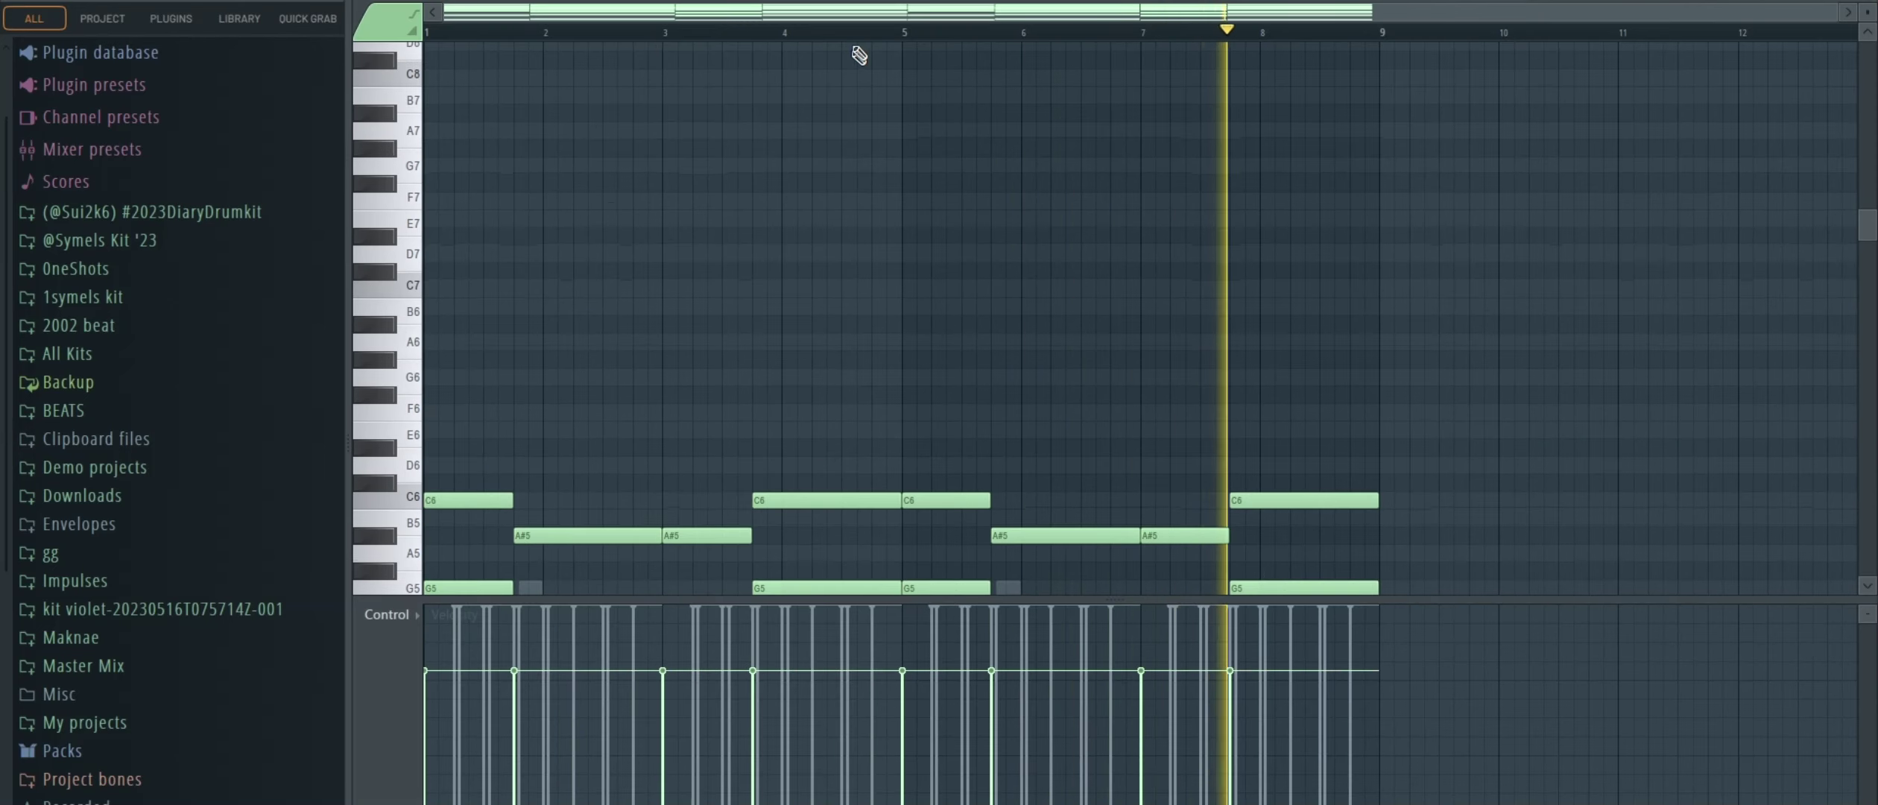
pyautogui.press('F6')
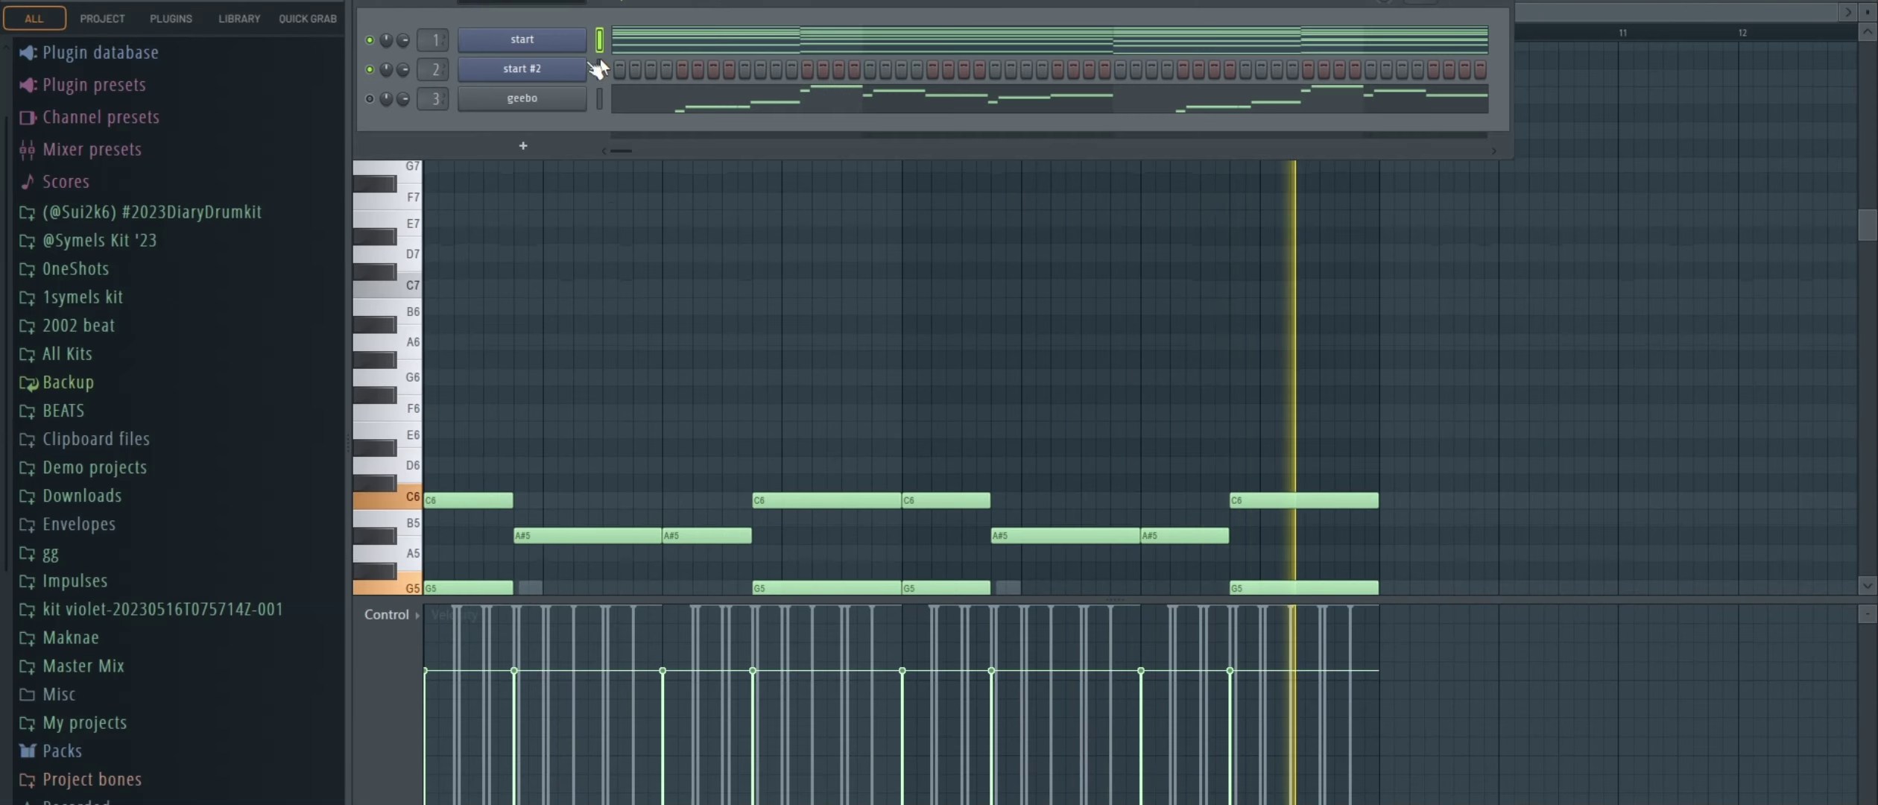
# Step: Load the rock guitar preset as a new channel and open its piano roll
pyautogui.click(309, 19)
pyautogui.scroll(-5, 30, 383)
pyautogui.moveTo(110, 182); pyautogui.dragTo(506, 129)
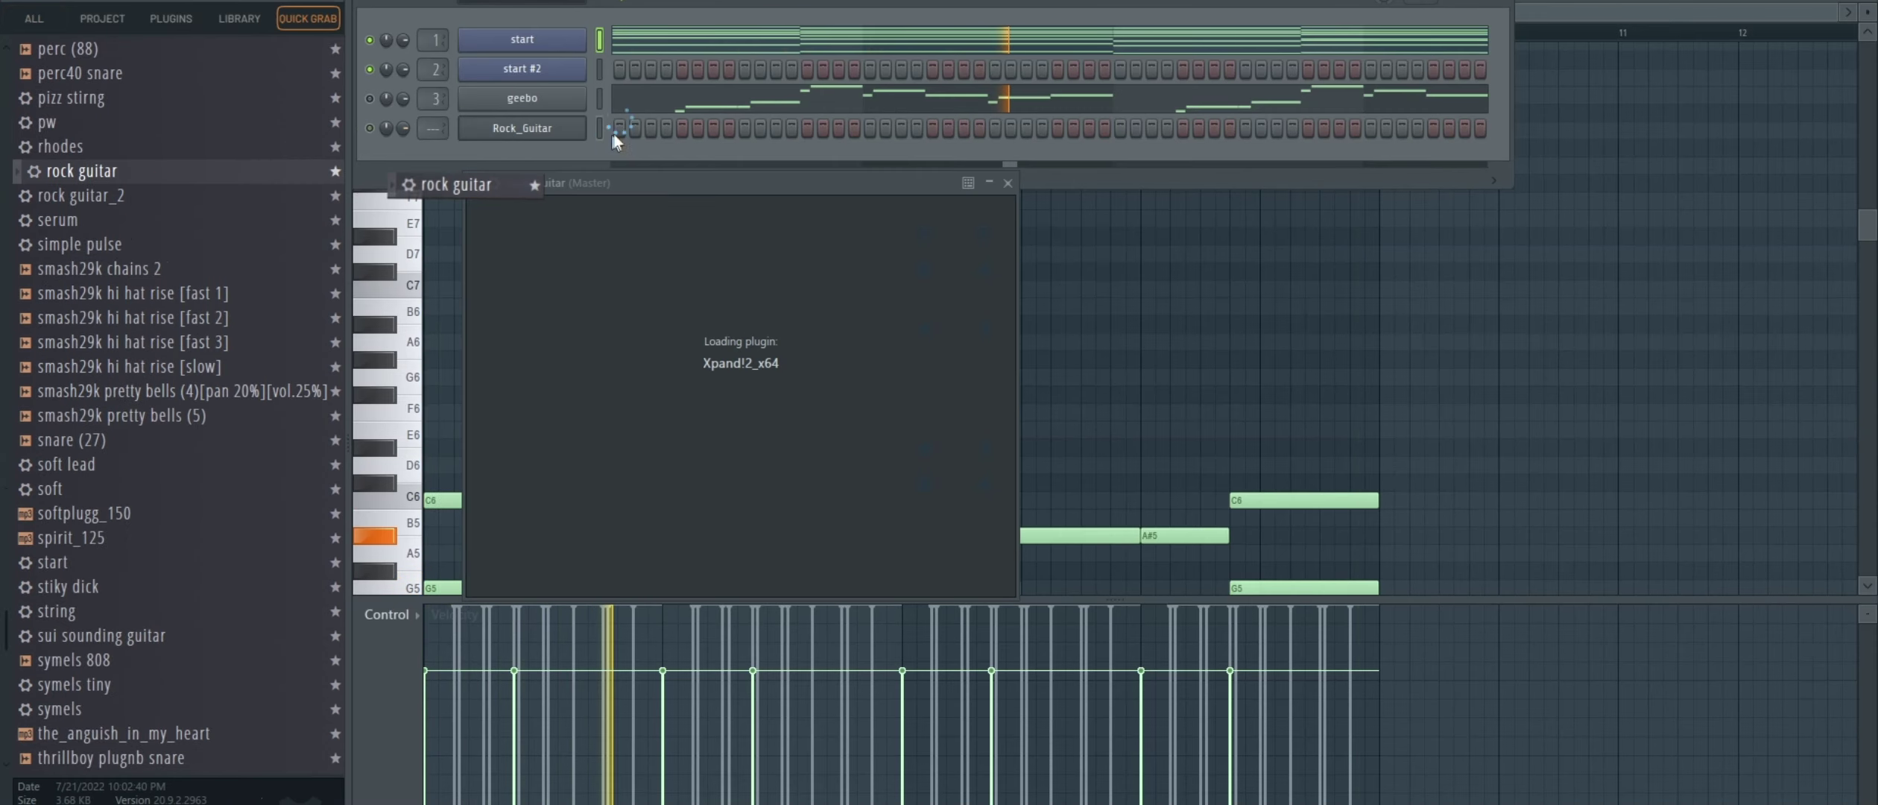
pyautogui.rightClick(583, 124)
pyautogui.click(623, 129)
# Step: Enter the opening guitar notes F6, G6, F6, a short D#6 and a longer F6 from bar 1, and play them back
pyautogui.scroll(-4, 442, 248)
pyautogui.press('space')
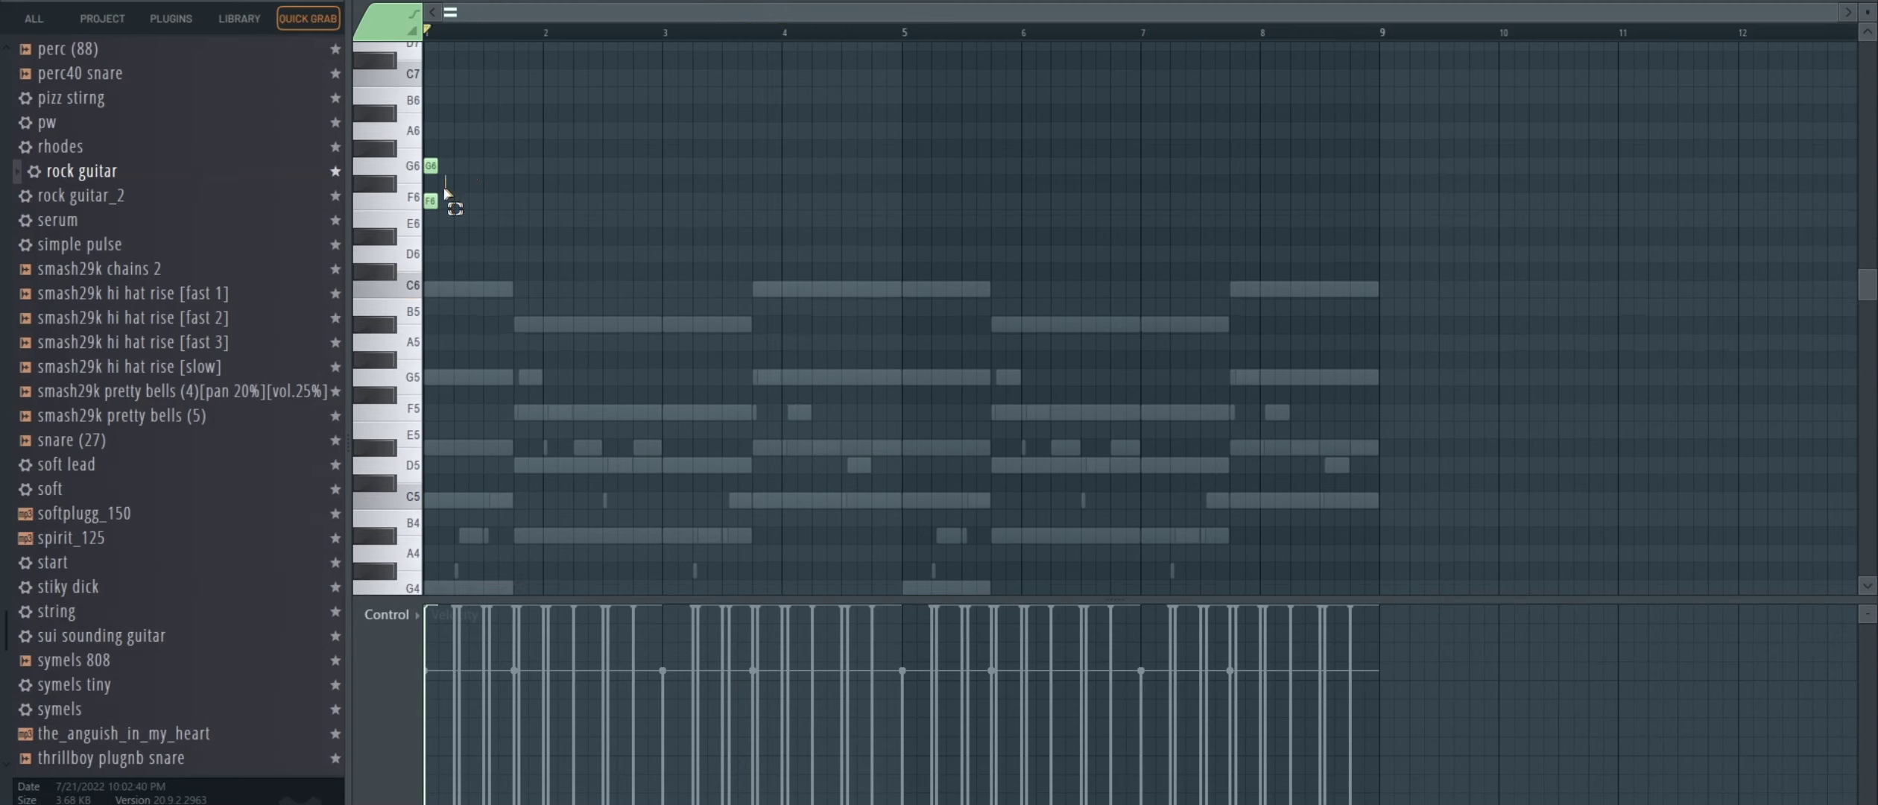
pyautogui.scroll(2, 432, 170)
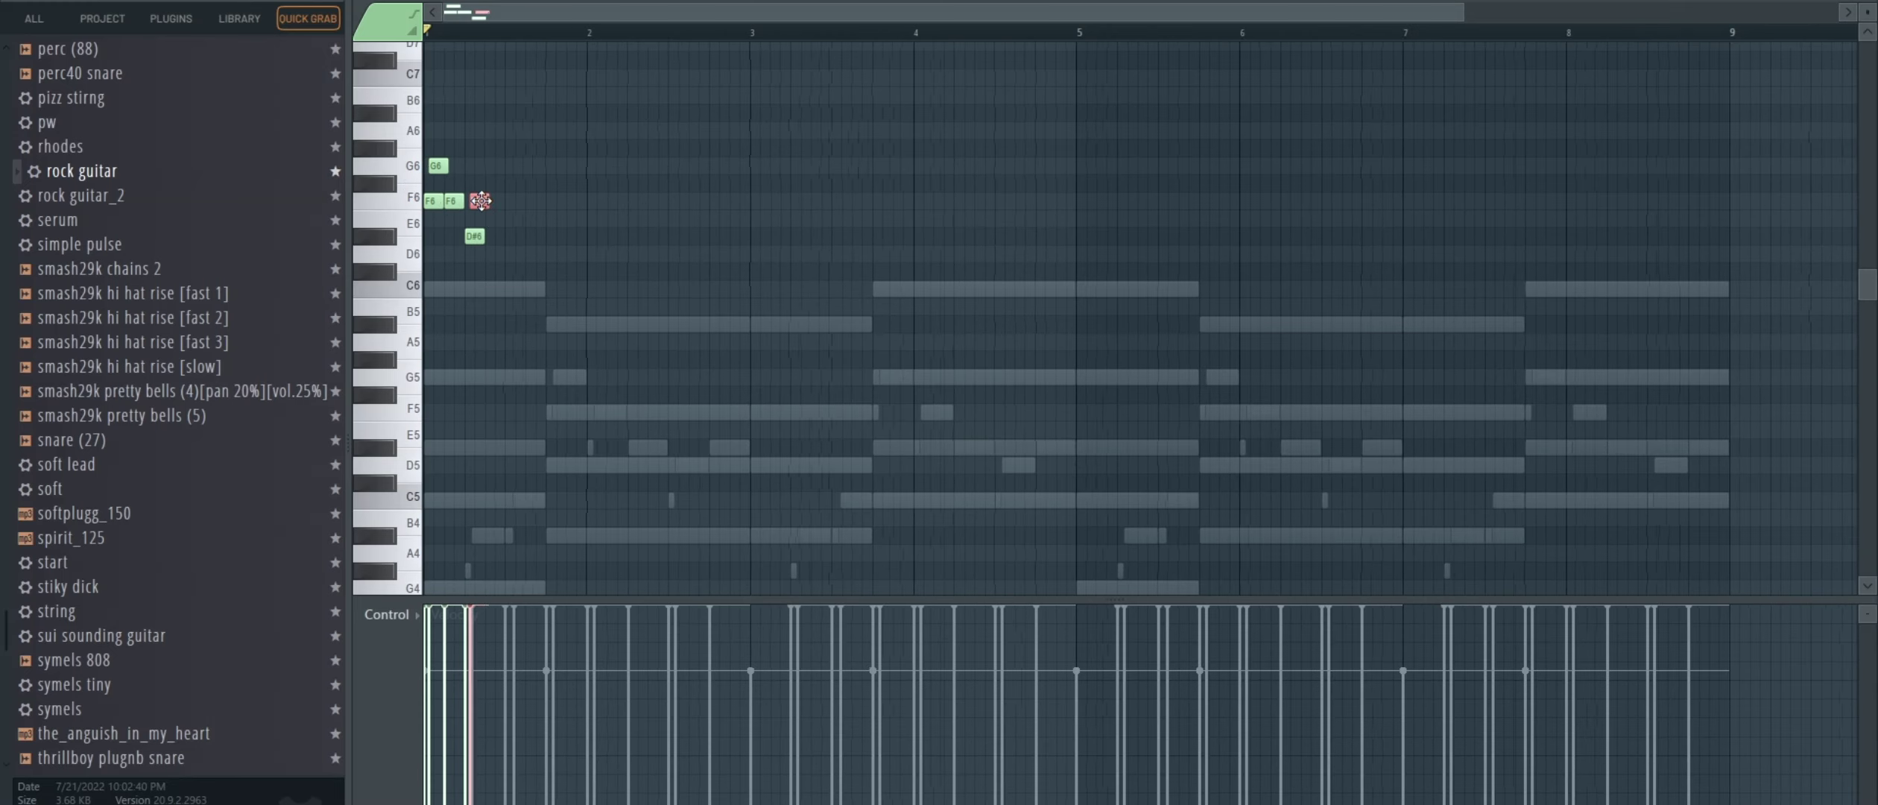
pyautogui.press('space')
pyautogui.press('space')
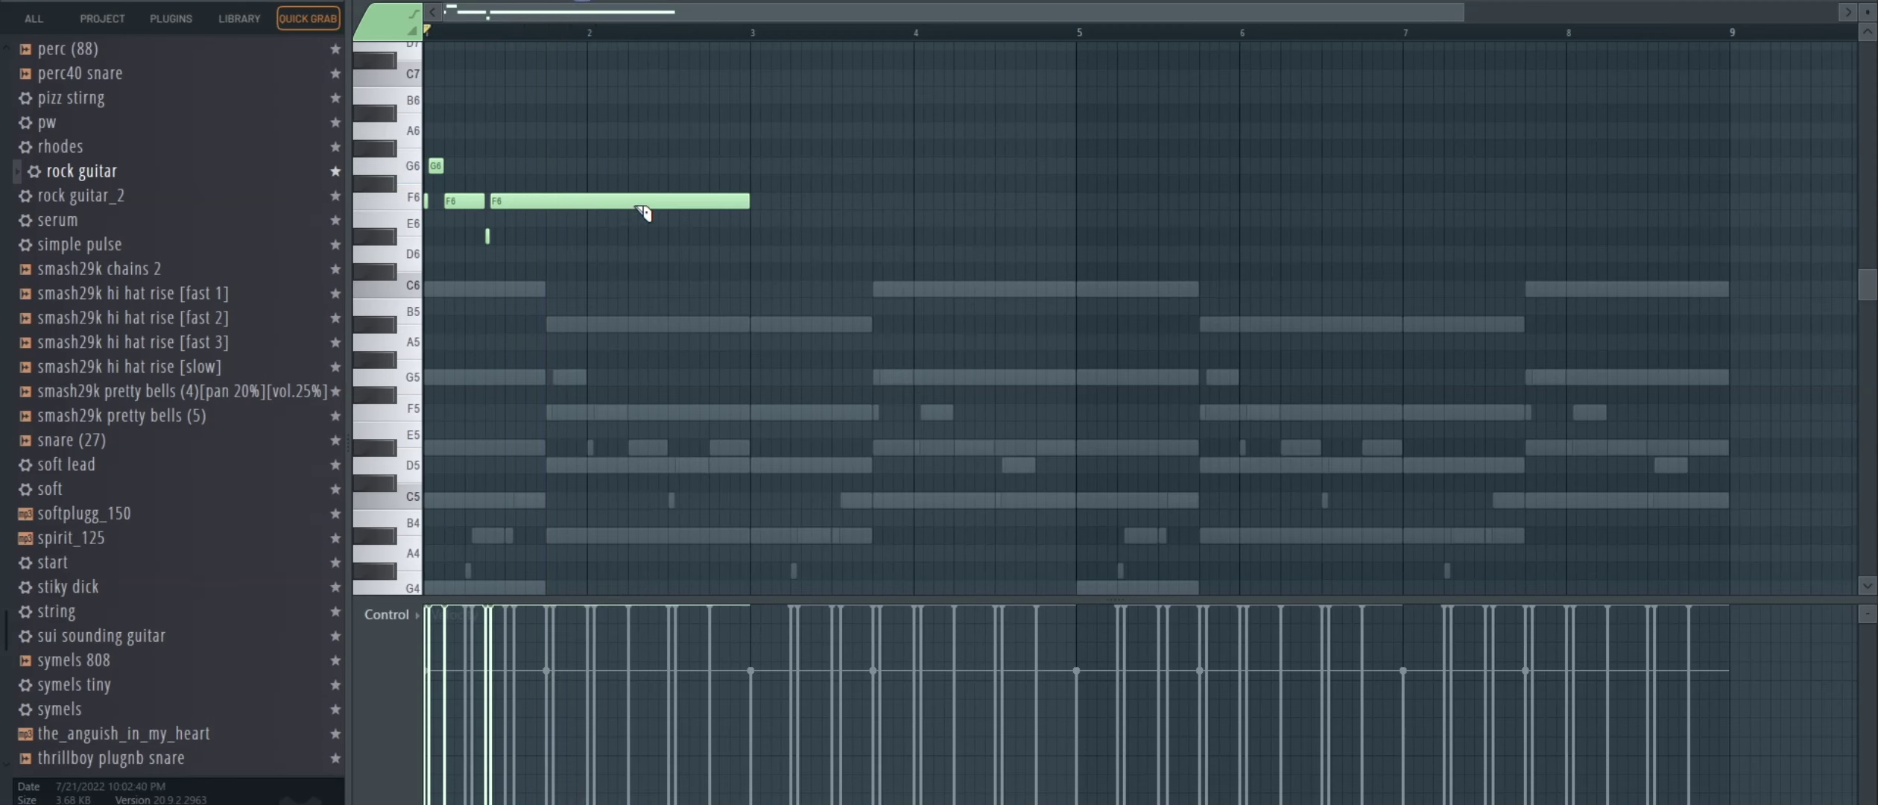
pyautogui.press('space')
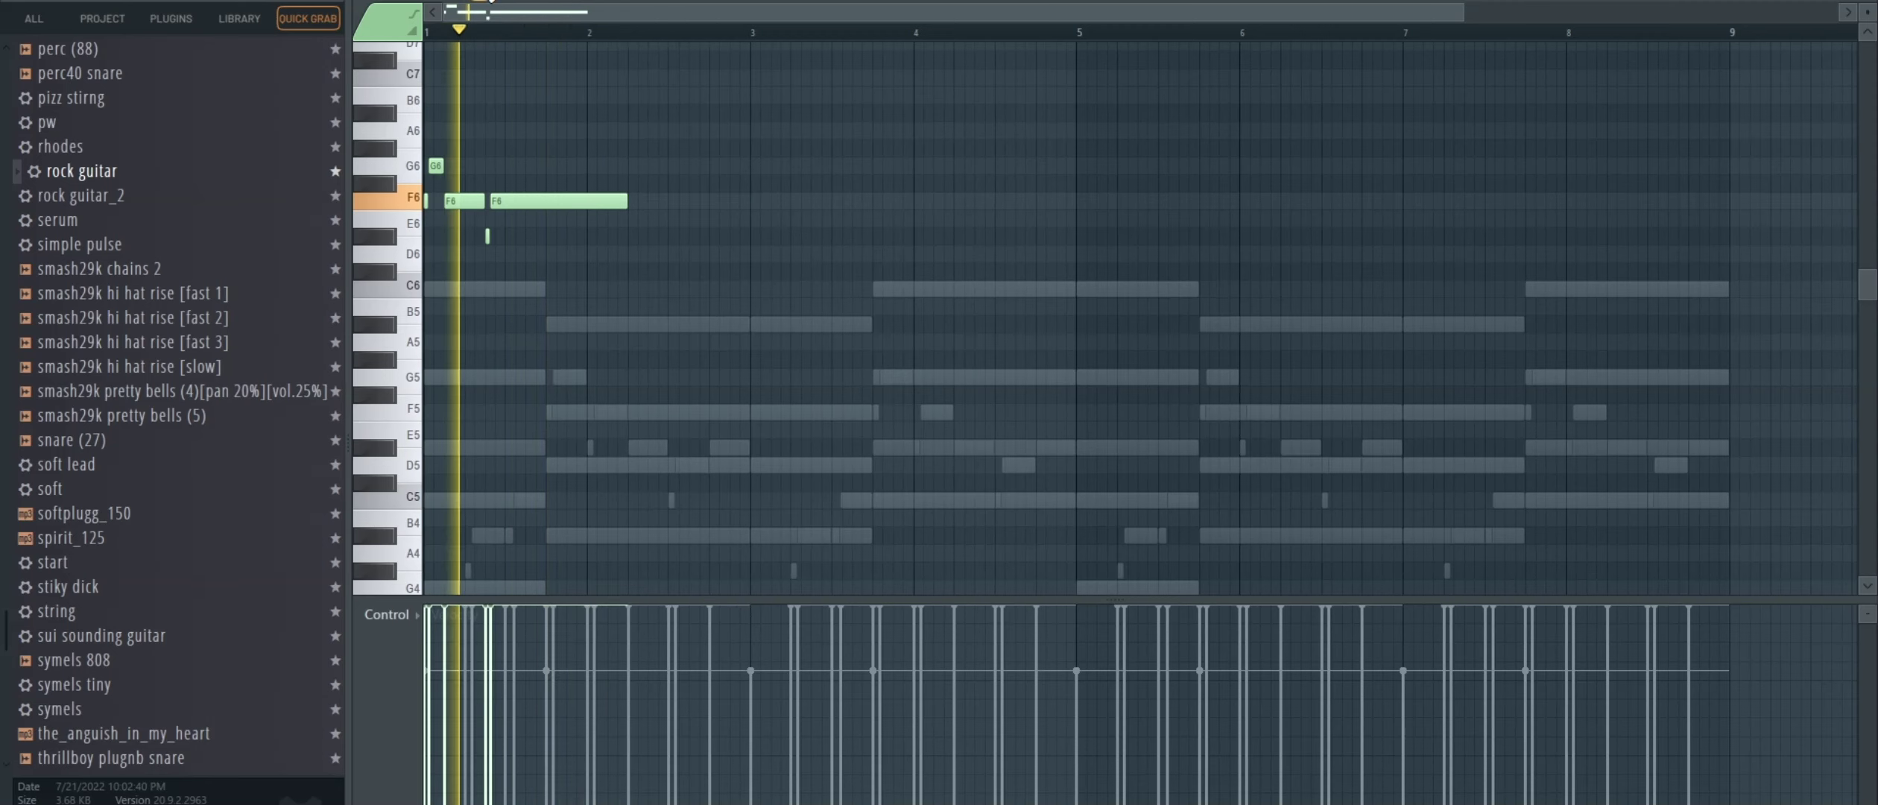
pyautogui.press('space')
# Step: Continue the guitar melody into late bar 3 with D#6, G6, G#6 and F6 notes and make them legato
pyautogui.moveTo(570, 233); pyautogui.dragTo(541, 237)
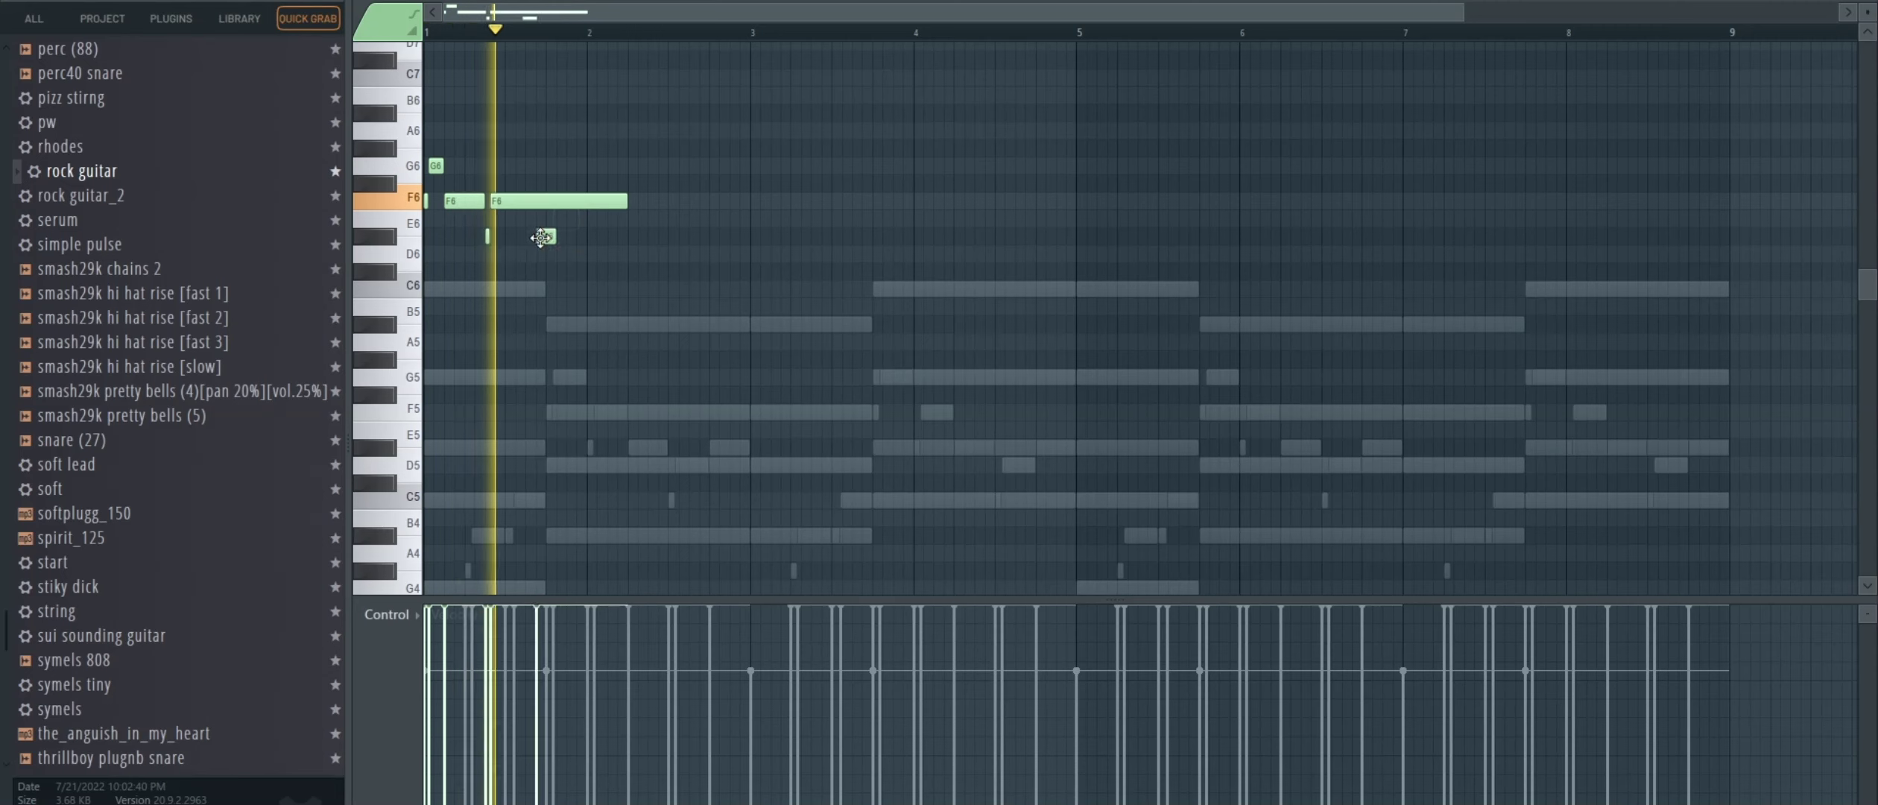
pyautogui.hotkey('ctrl', 'l')
pyautogui.press('space')
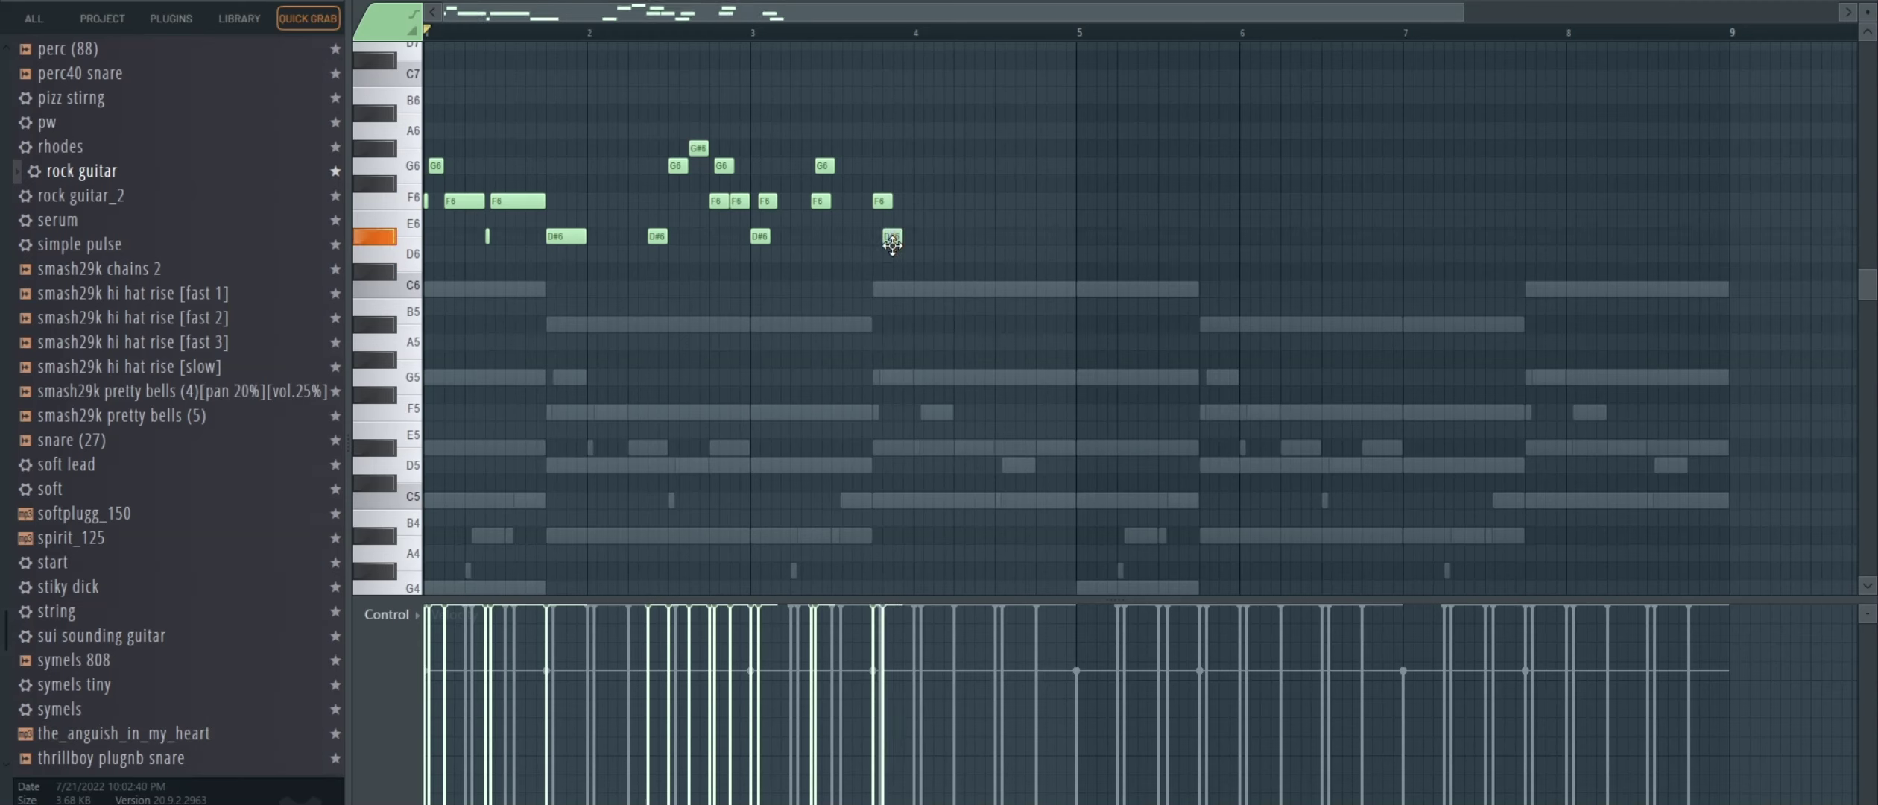
pyautogui.moveTo(892, 245); pyautogui.dragTo(887, 246)
pyautogui.press('space')
pyautogui.hotkey('ctrl', 'l')
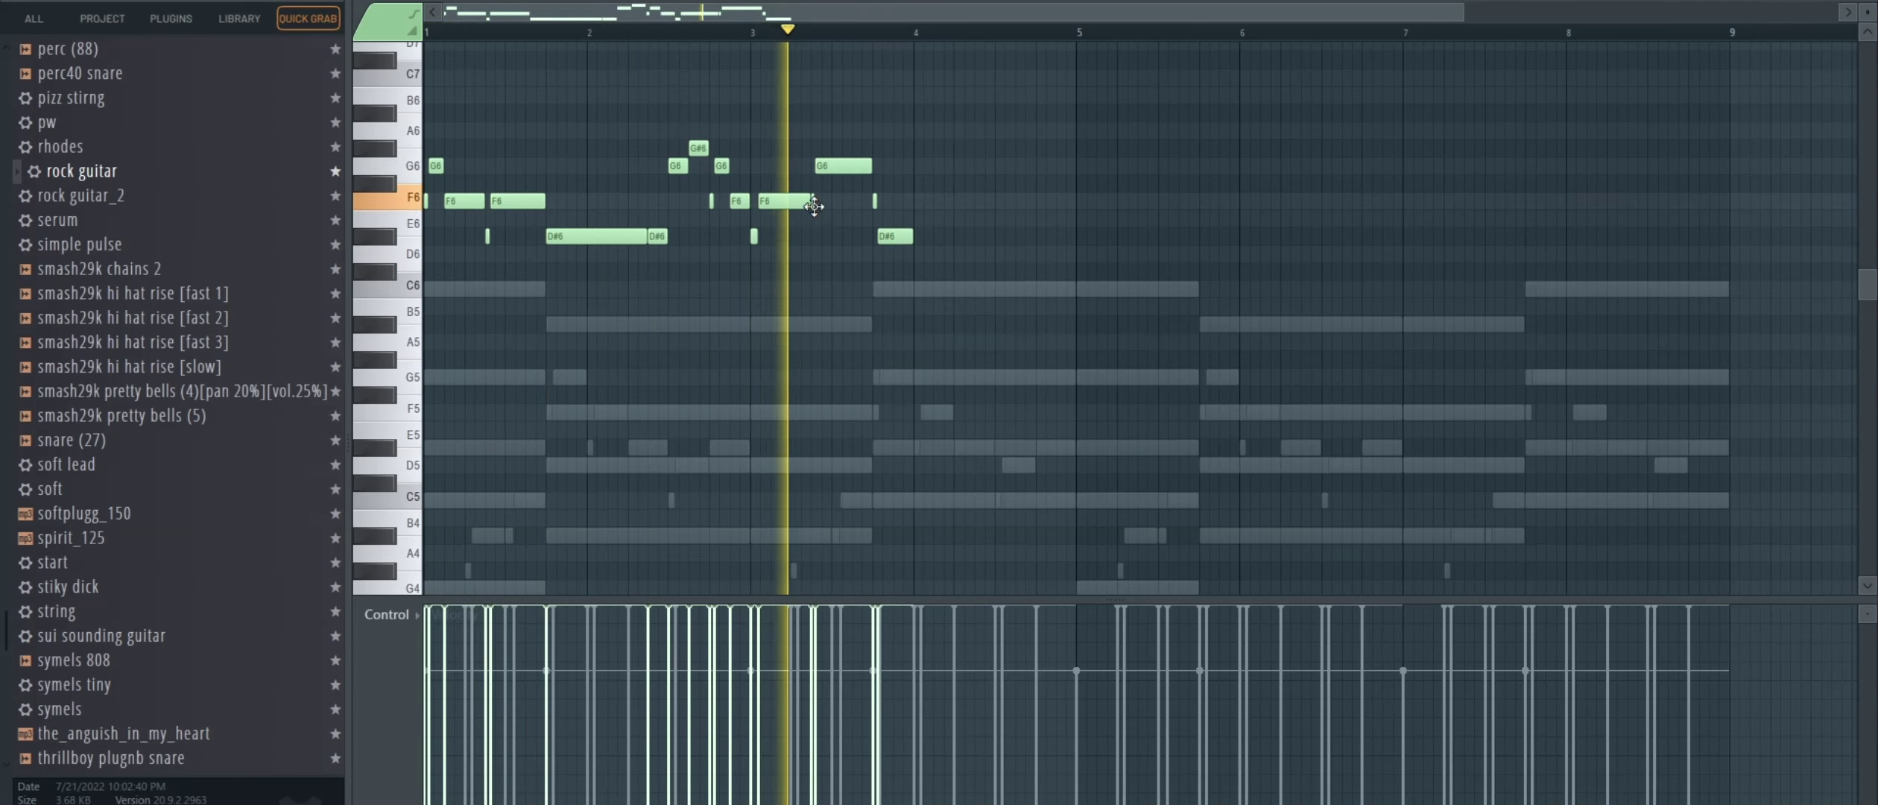
# Step: Add a run of A#5, D6, D#6, A#6, D#6, F6 and G6 notes in bar 4 of the guitar part
pyautogui.press('space')
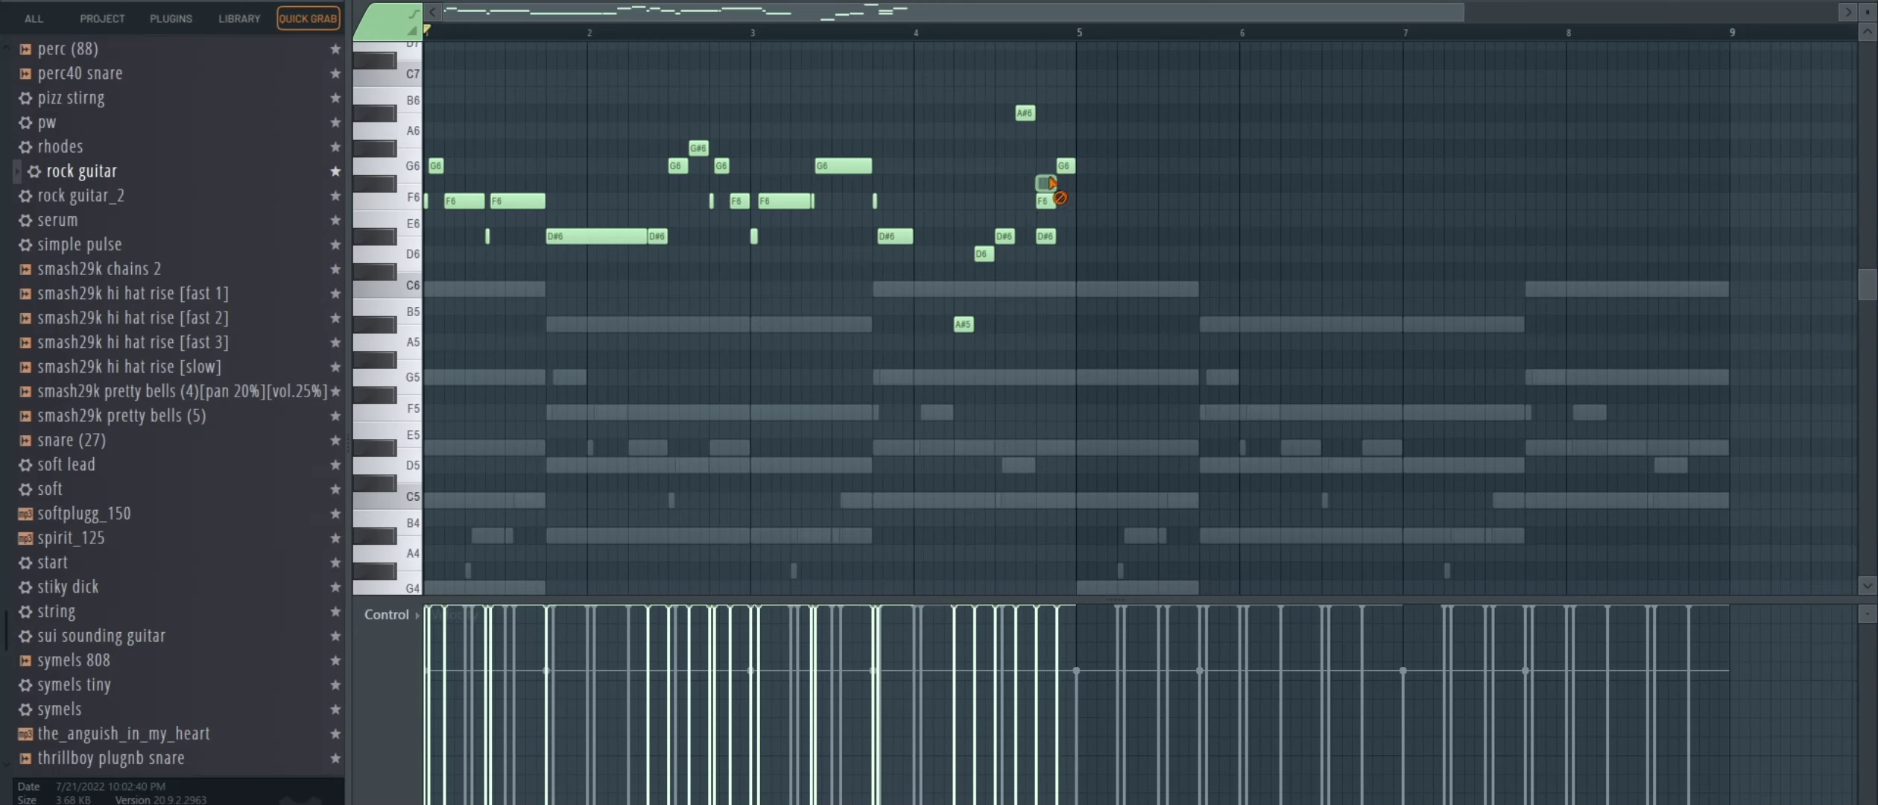
pyautogui.press('space')
pyautogui.moveTo(1041, 201); pyautogui.dragTo(1046, 201)
pyautogui.hotkey('ctrl', 'l')
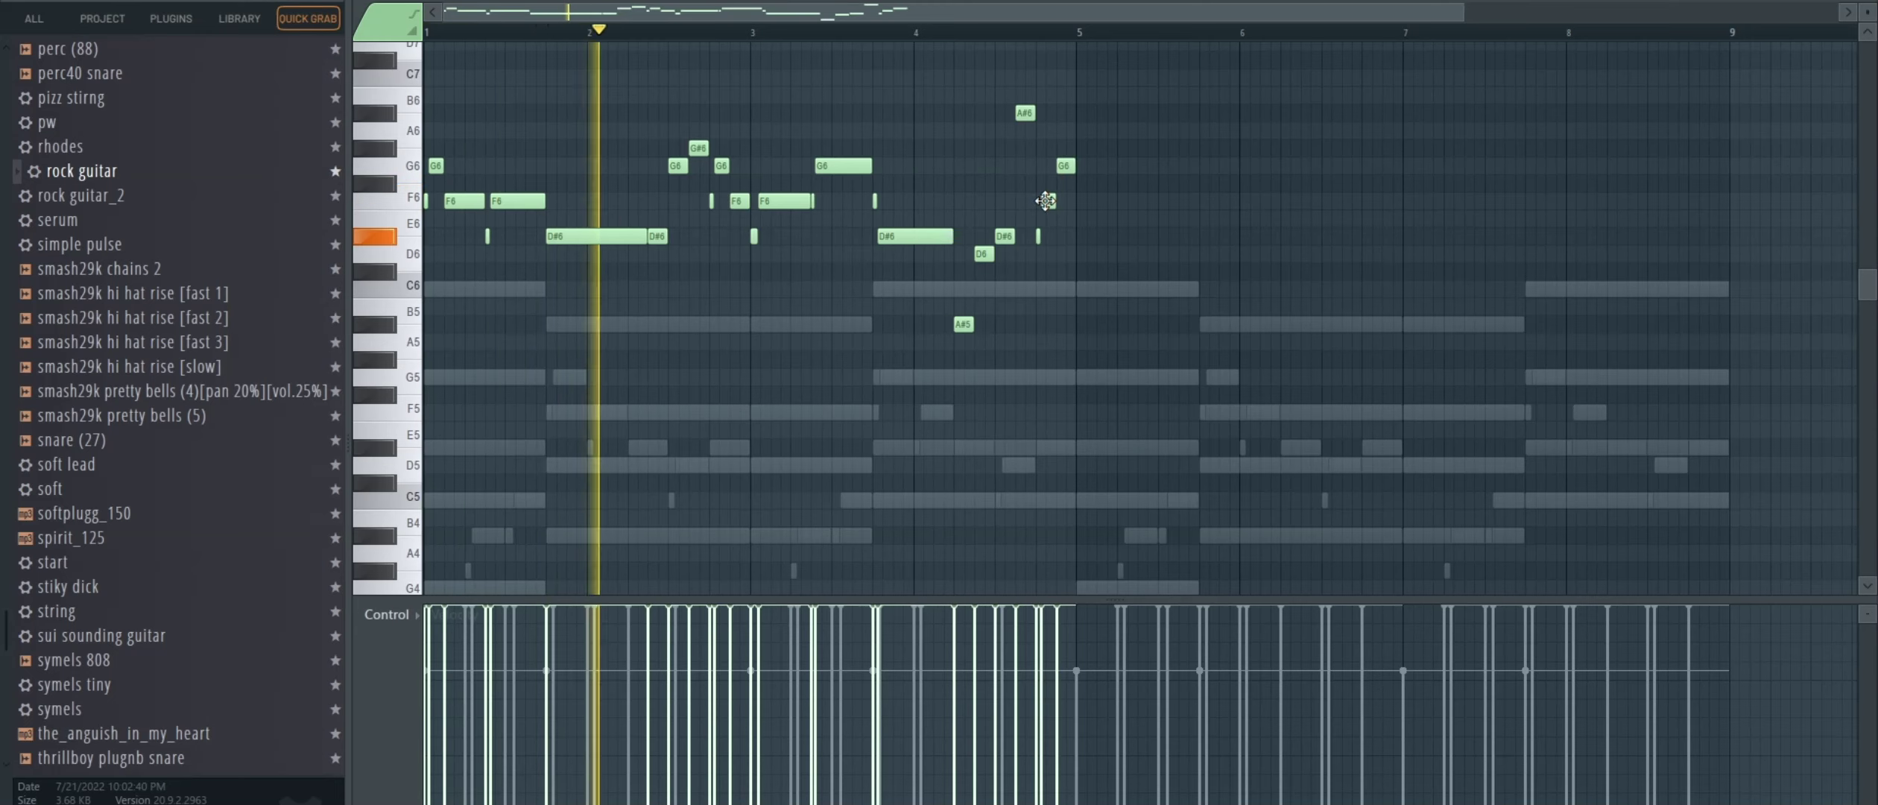
pyautogui.click(1046, 201)
# Step: Delete the long D#6 spanning bars 1 and 2 and extend the preceding F6 with legato
pyautogui.rightClick(582, 237)
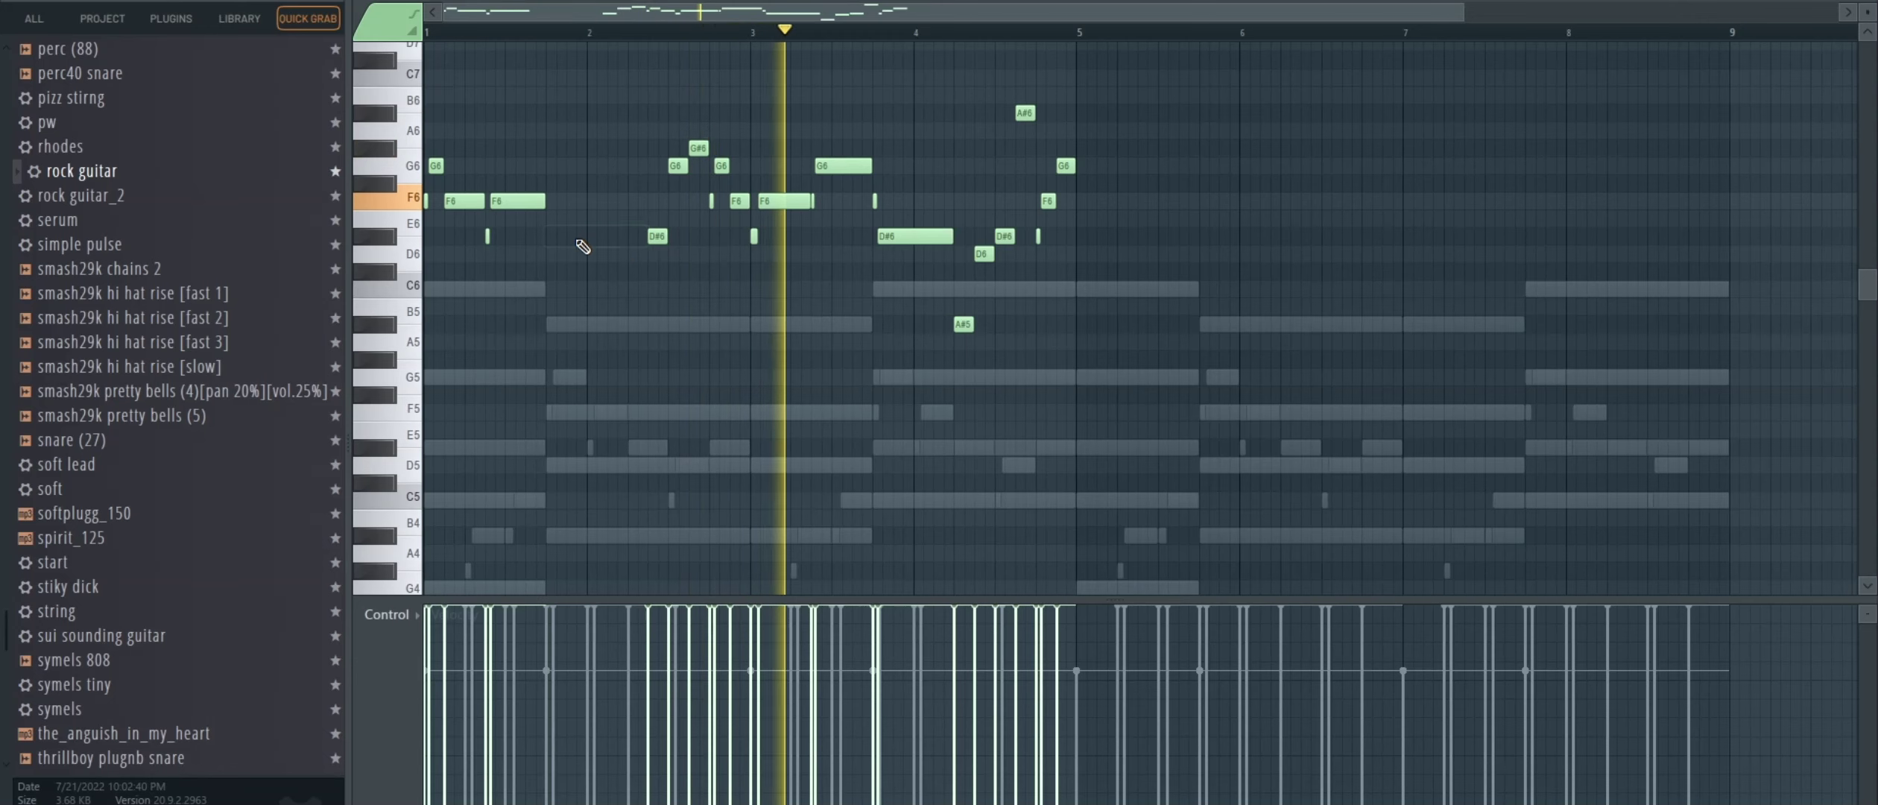
pyautogui.hotkey('ctrl', 'l')
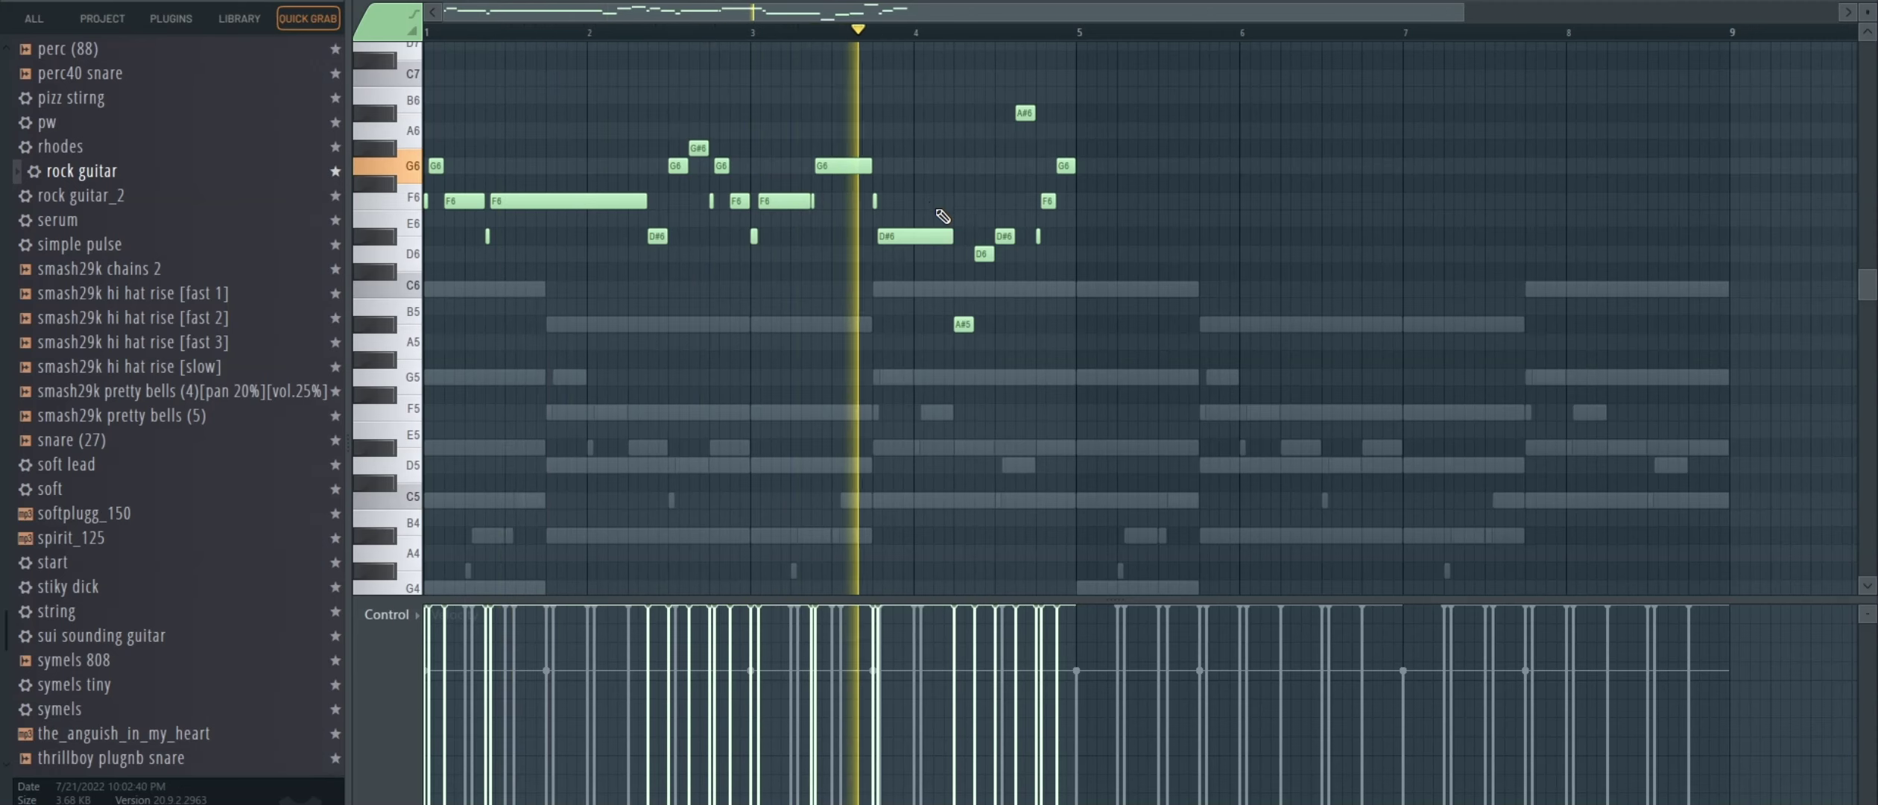
# Step: Replace the bar 4 run with a copy of the phrase that starts on D#6 in bar 2
pyautogui.press('space')
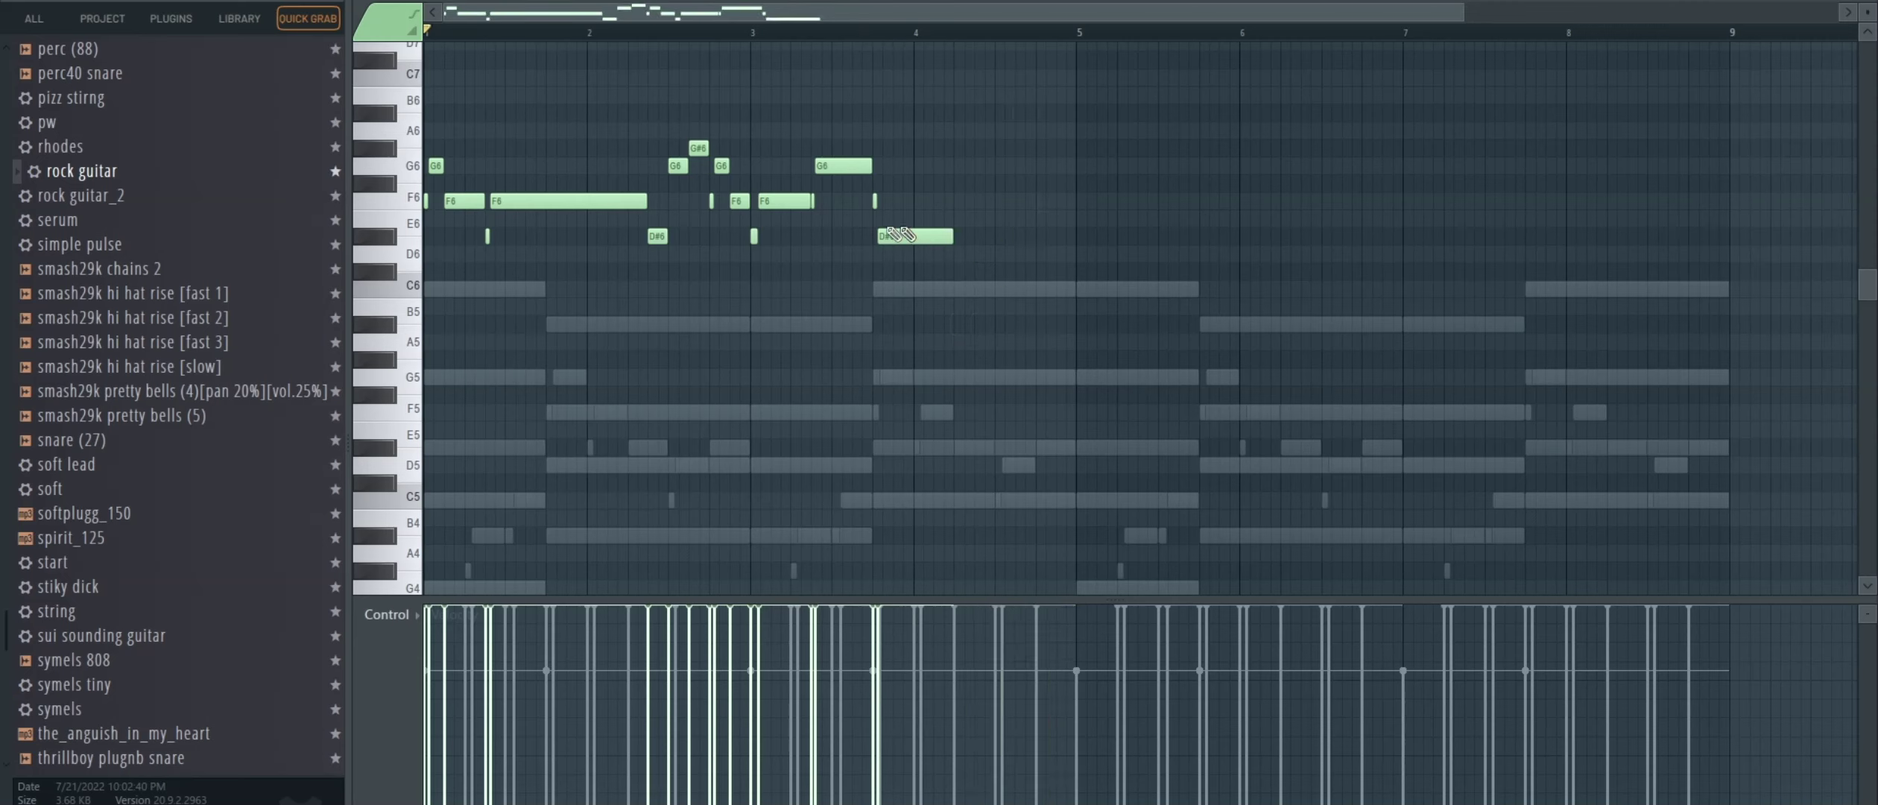
pyautogui.moveTo(754, 138); pyautogui.dragTo(982, 233)
pyautogui.hotkey('ctrl', 'd')
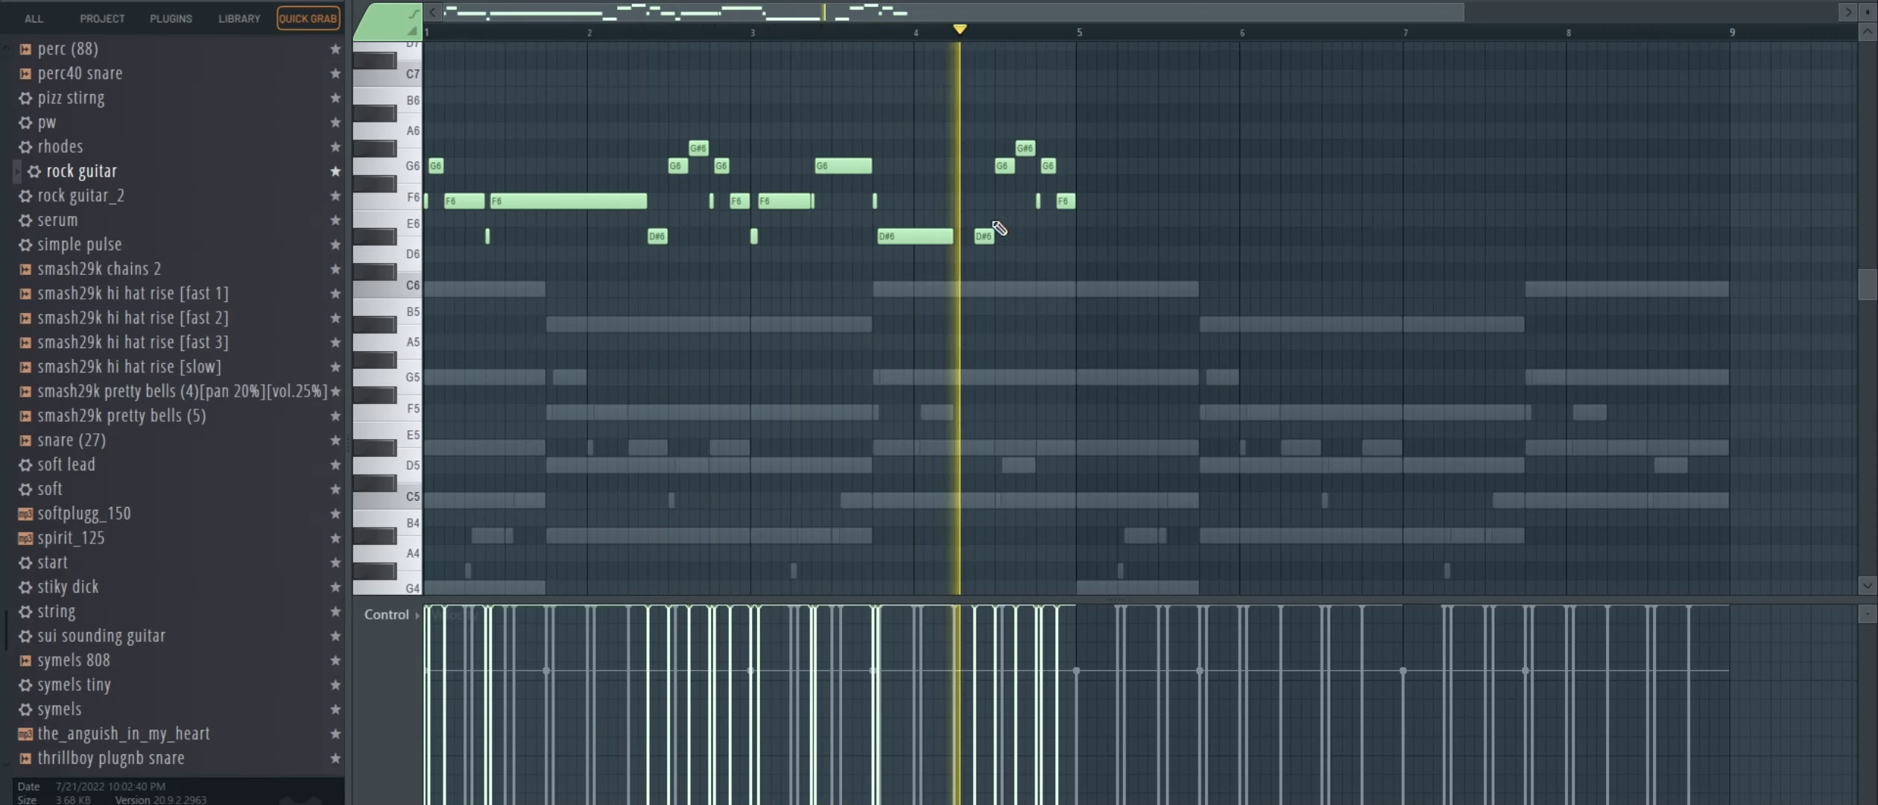
# Step: Duplicate the four-bar guitar melody into bars 5 to 8 and transpose it down one octave
pyautogui.hotkey('ctrl', 'b')
pyautogui.scroll(-2, 991, 213)
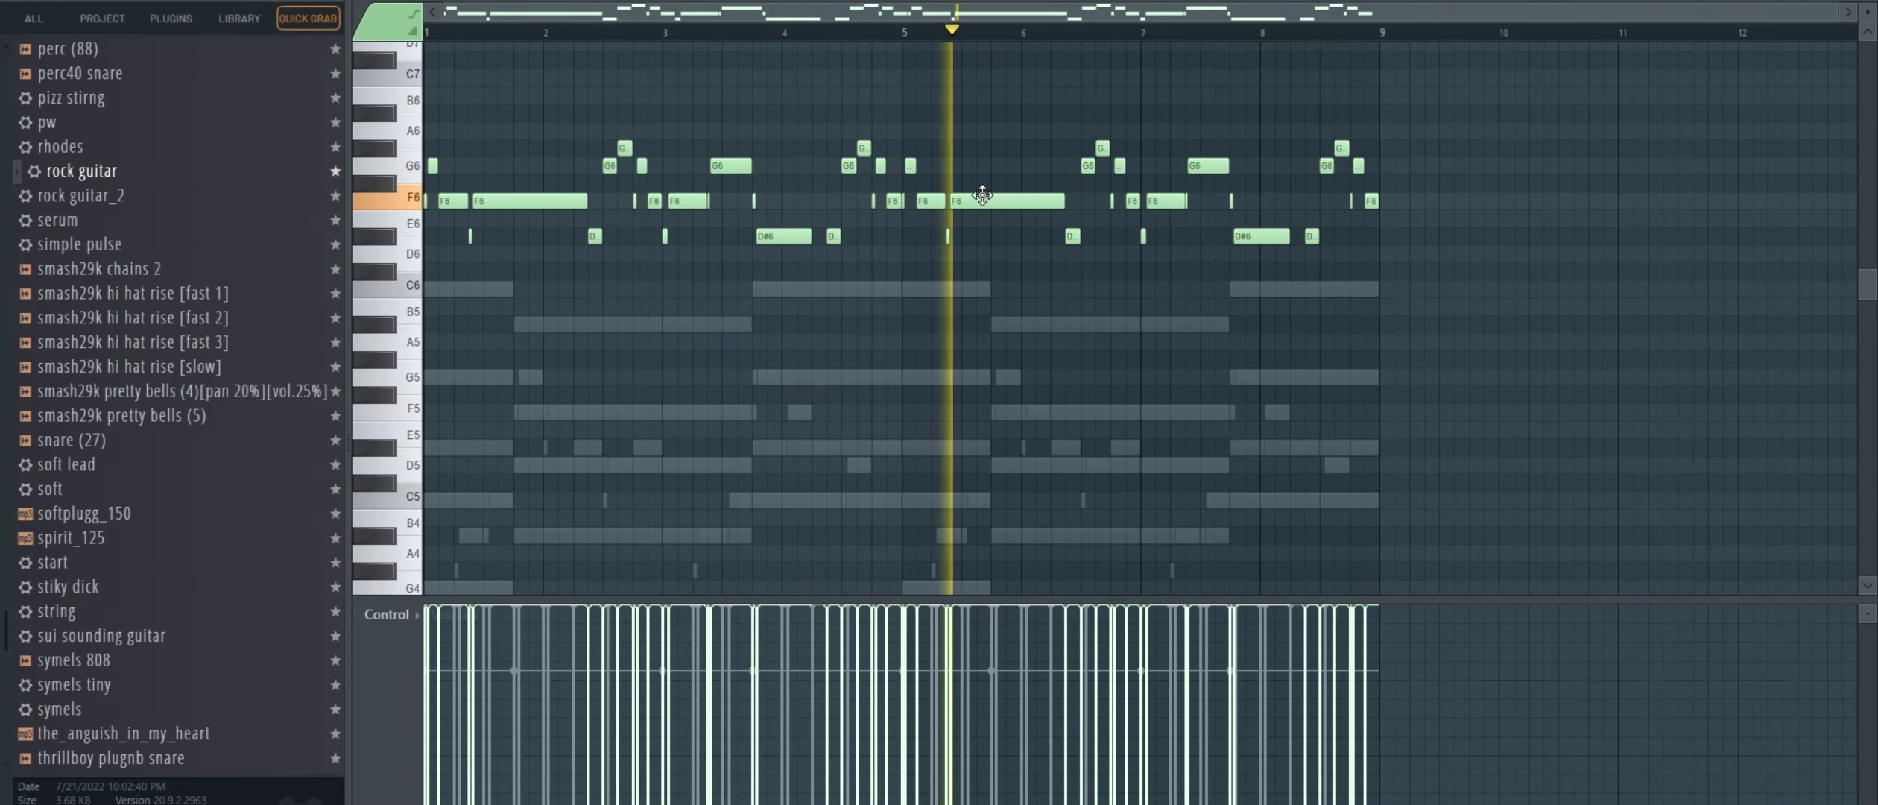
pyautogui.hotkey('ctrl', 'Down')
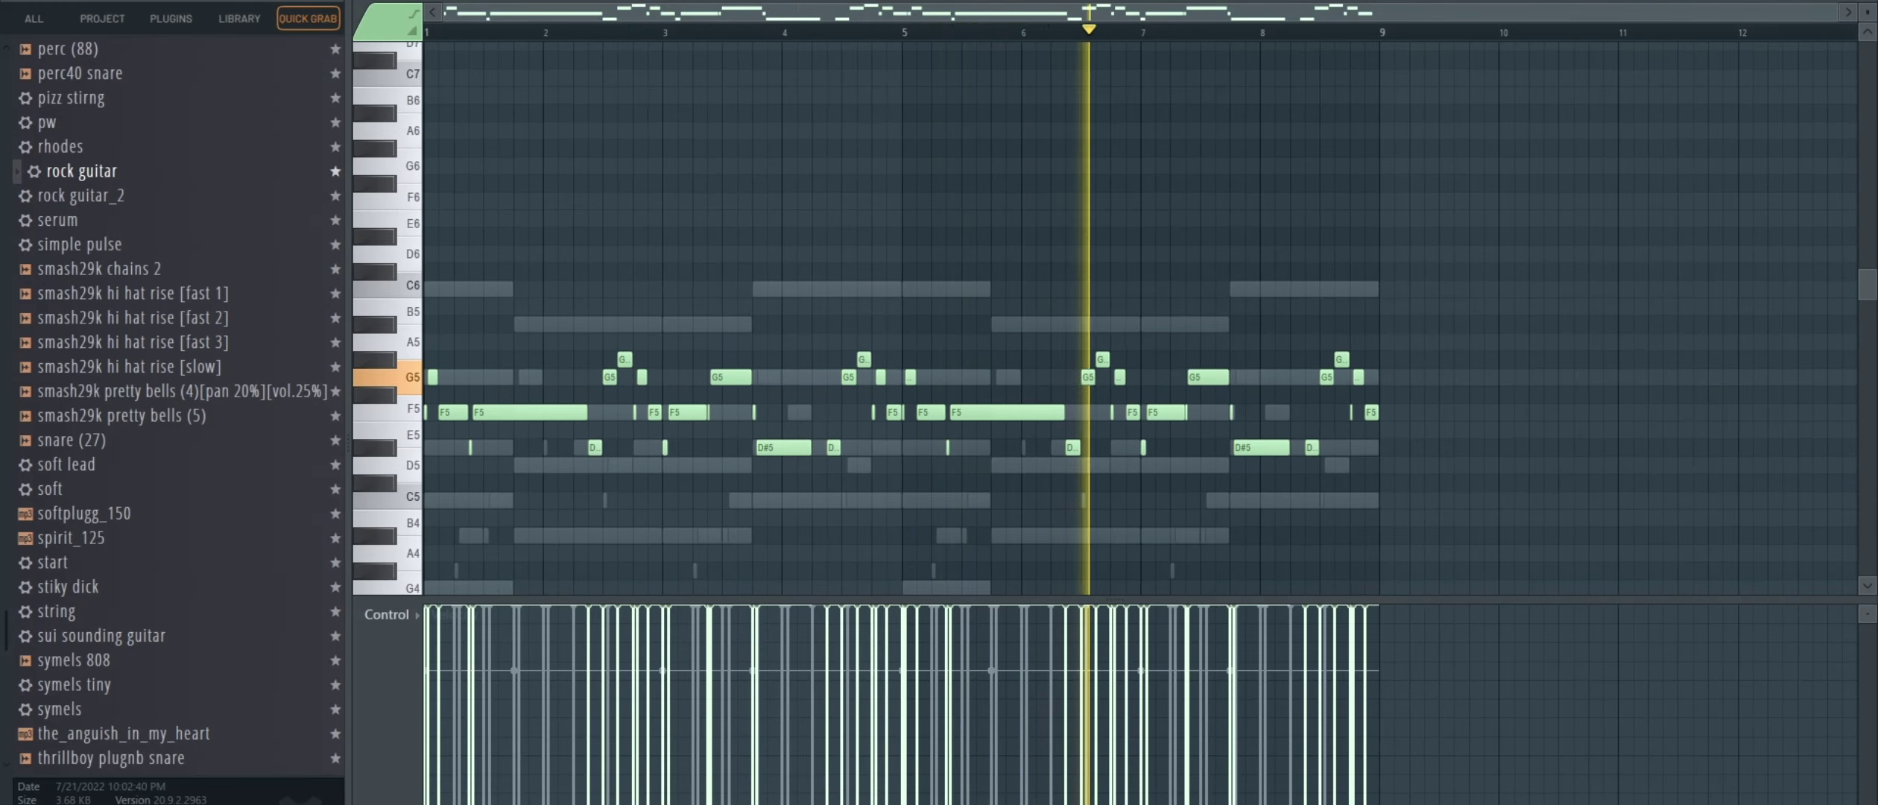
# Step: In the ep channel's part, move the last A#5 in bar 2 down to D#5 and delete the G#5 note
pyautogui.press('F6')
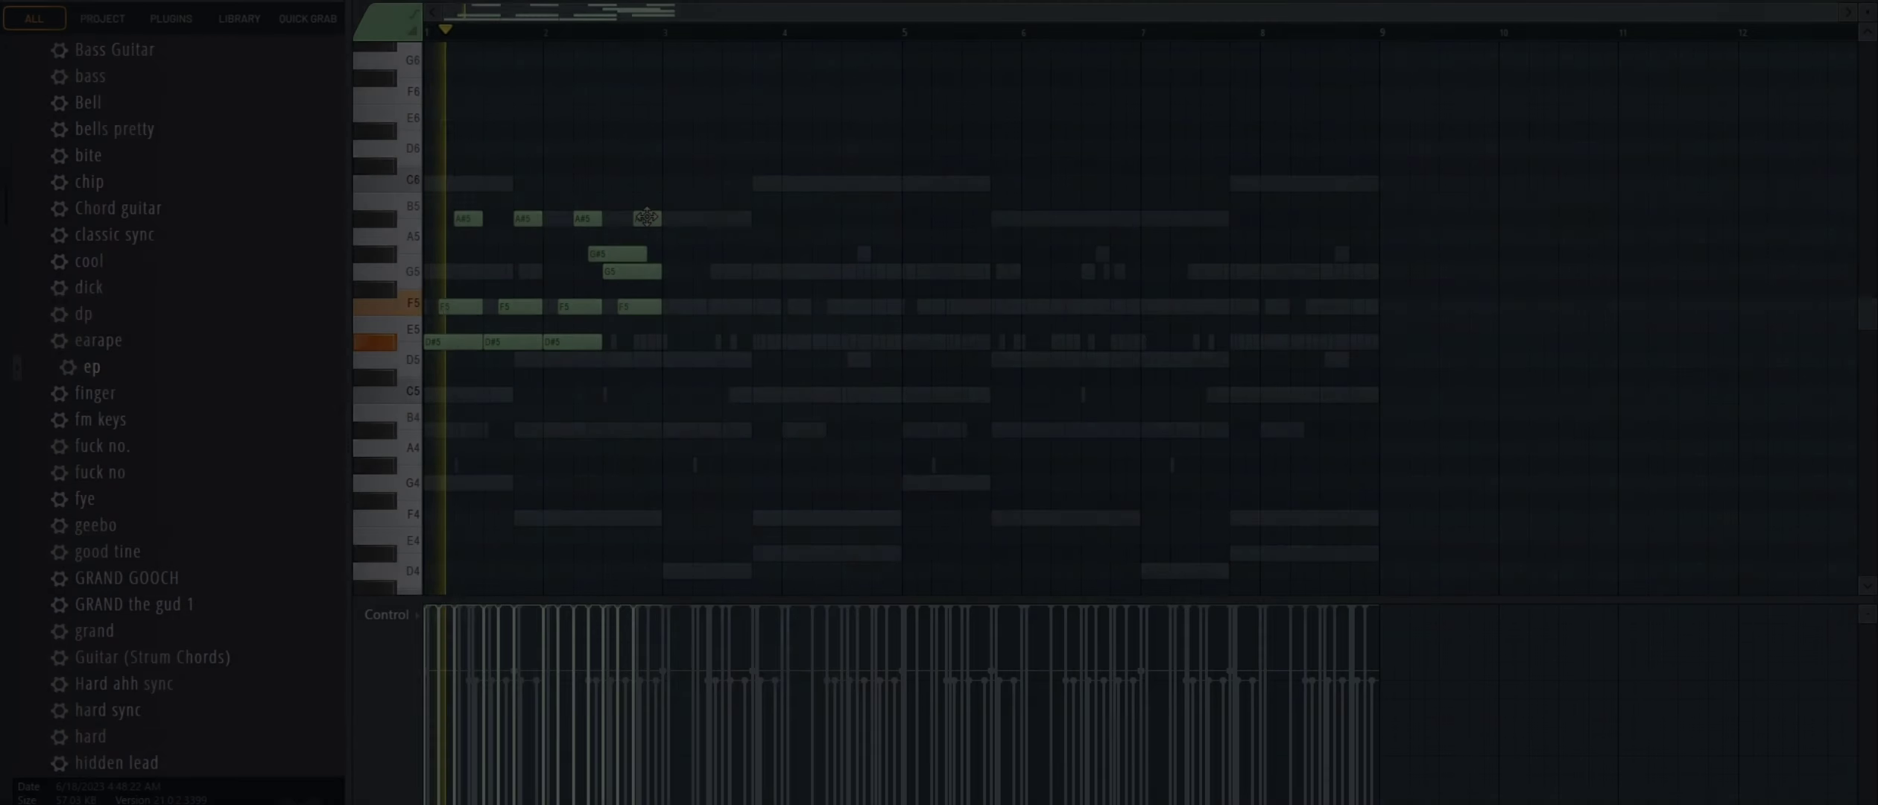
pyautogui.moveTo(647, 217); pyautogui.dragTo(647, 341)
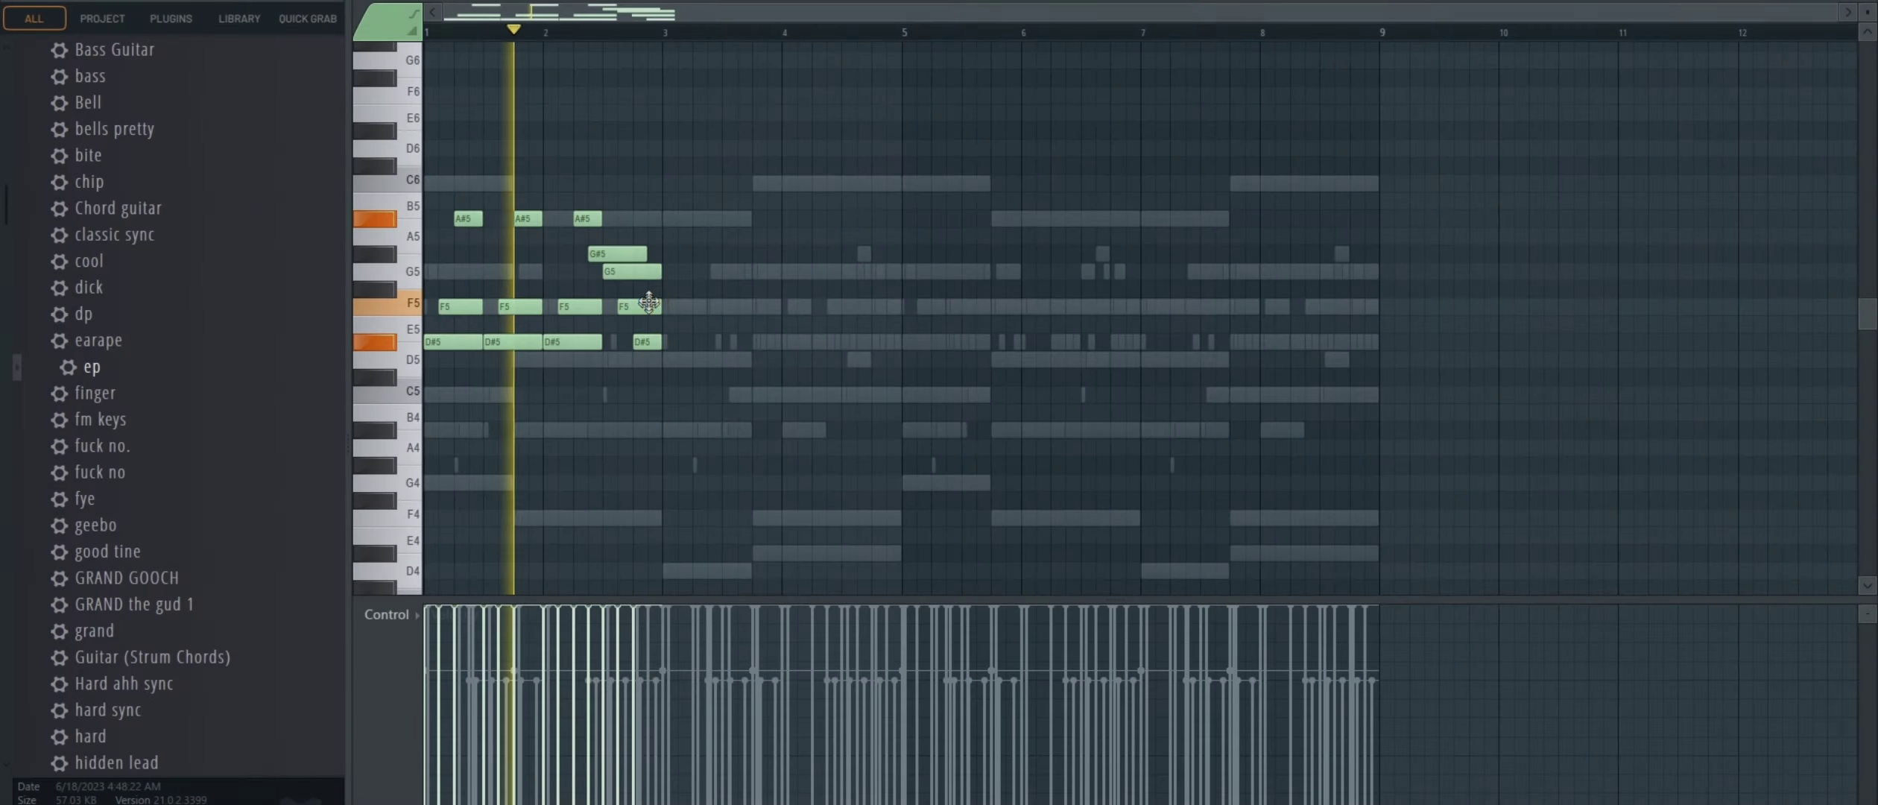
pyautogui.moveTo(638, 252); pyautogui.dragTo(653, 251)
pyautogui.press('space')
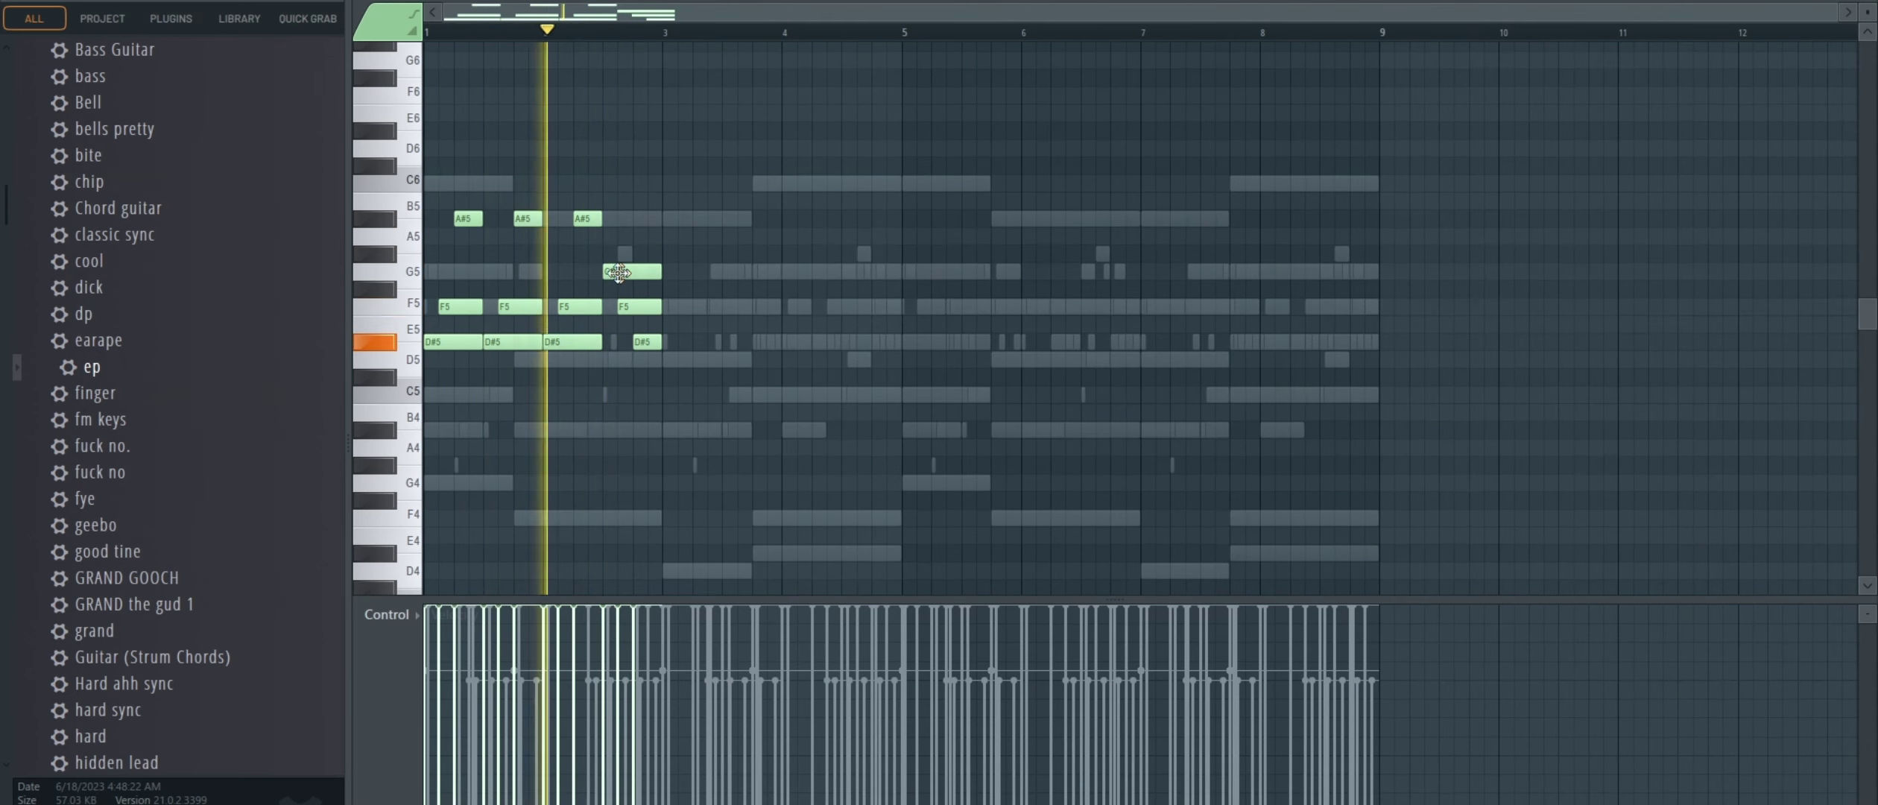
# Step: Start the bar 2 G#5 half a beat earlier, add a G5 beneath it, and extend the G#5 to the bar's end
pyautogui.scroll(3, 601, 276)
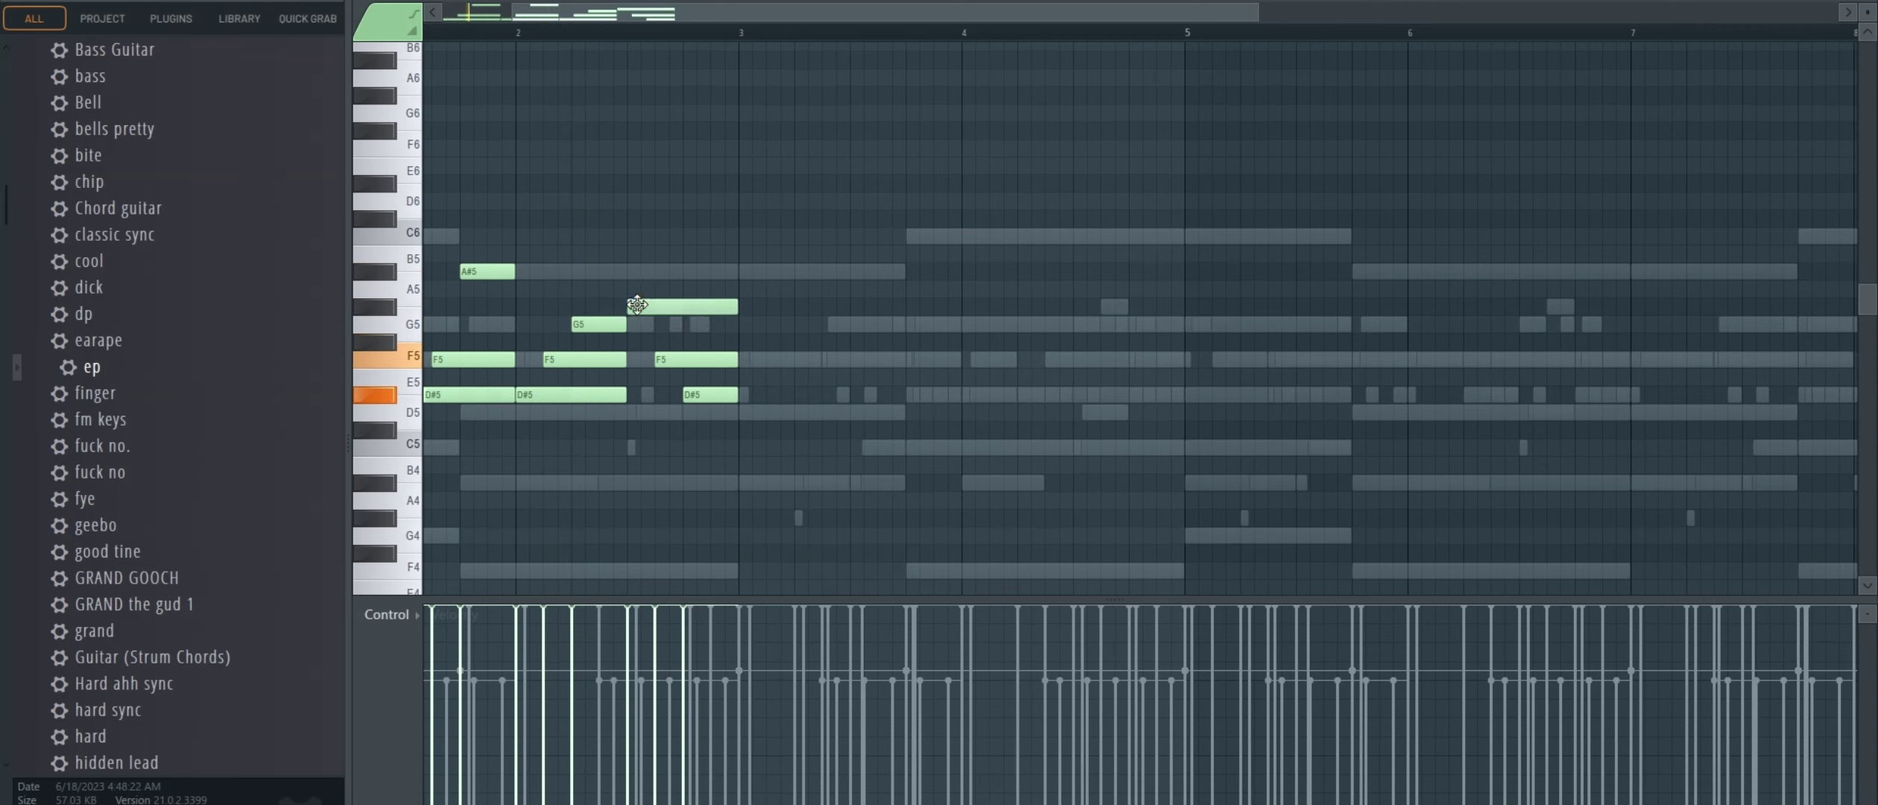
pyautogui.moveTo(642, 306); pyautogui.dragTo(629, 307)
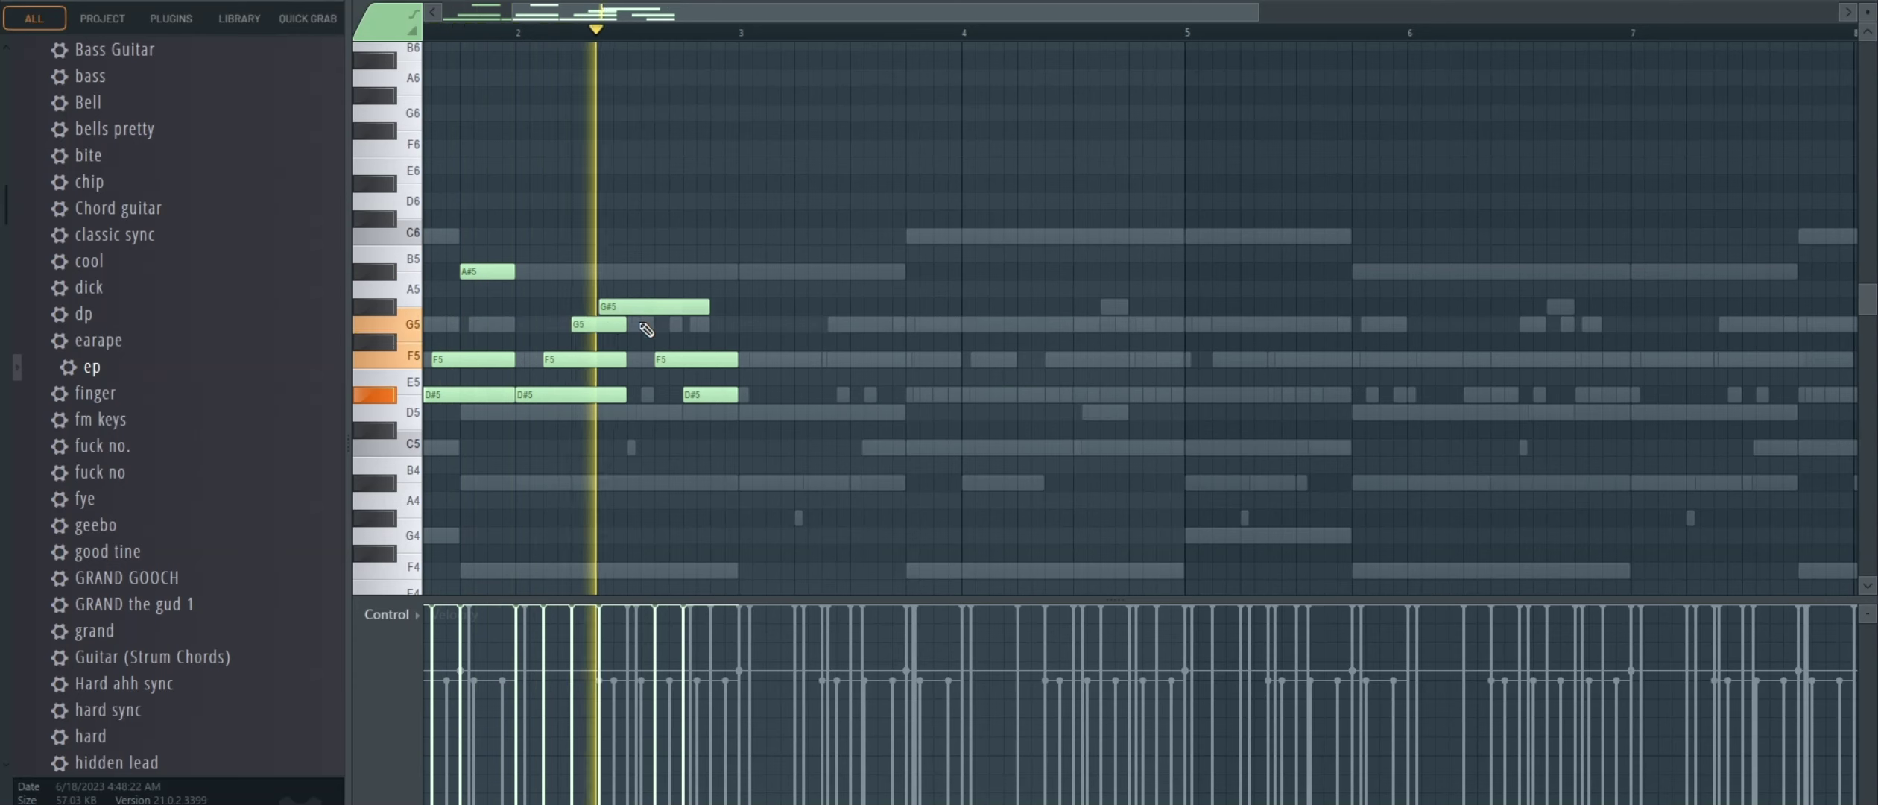
pyautogui.click(641, 323)
pyautogui.press('space')
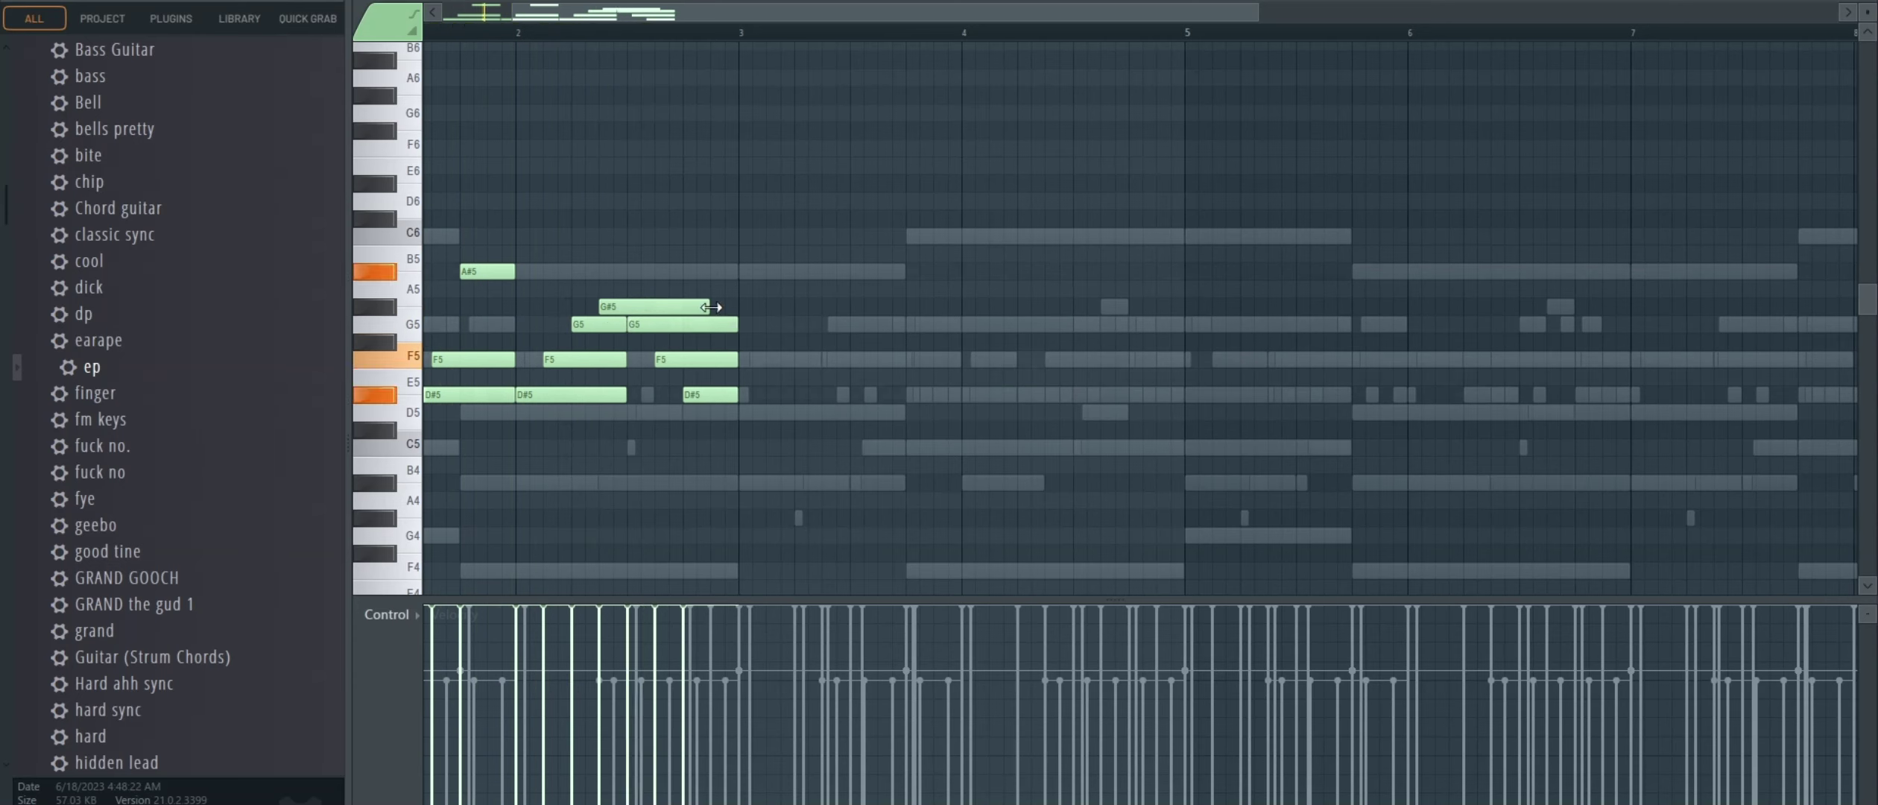
pyautogui.press('space')
pyautogui.moveTo(724, 303); pyautogui.dragTo(749, 305)
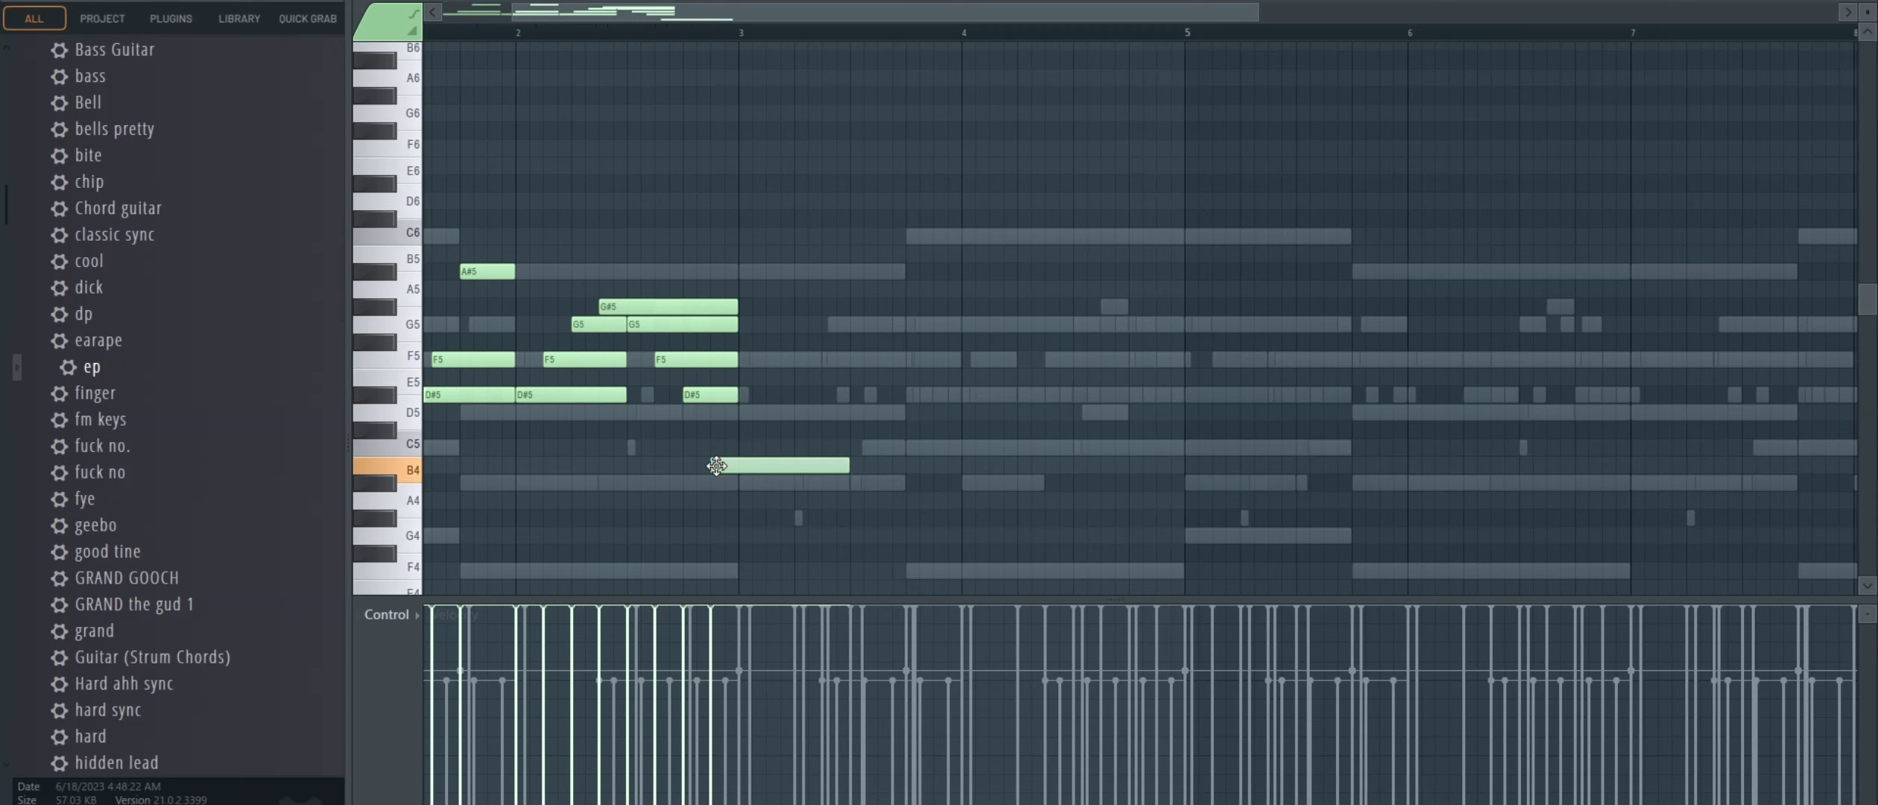
# Step: Add a short A#4 at the end of bar 2 and duplicate the two-bar ep phrase into bars 3 and 4
pyautogui.scroll(-2, 766, 474)
pyautogui.hotkey('ctrl', 'b')
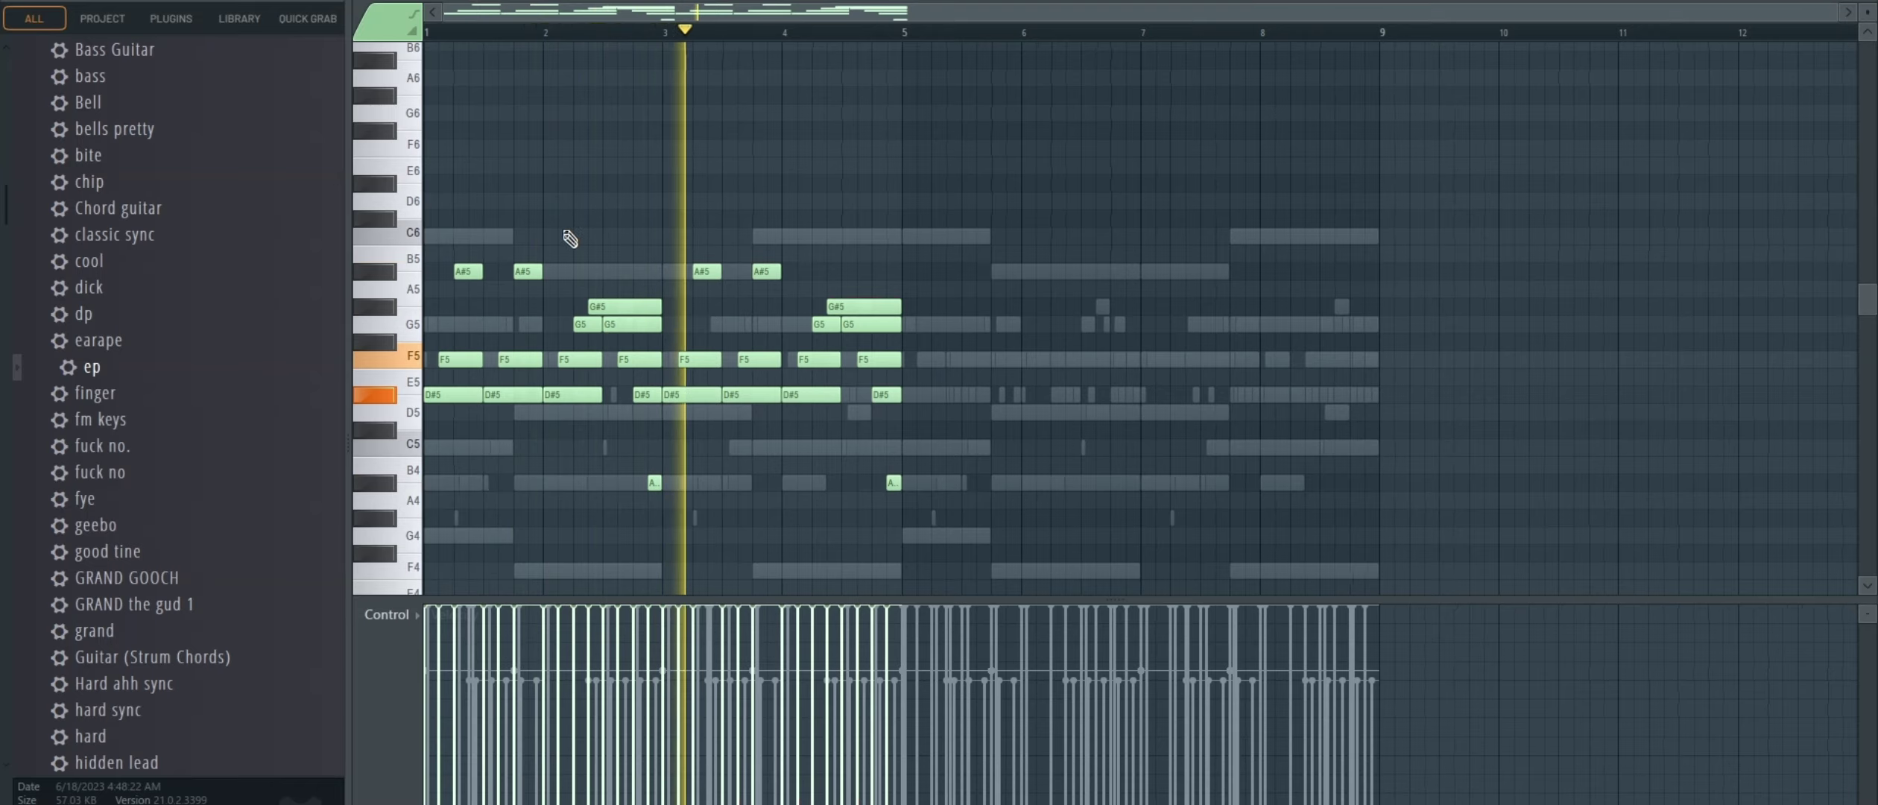
pyautogui.press('space')
# Step: Rework the second half of bar 2 with A#5, F5 and G5 notes, ending the F5 and G5 at bar 3
pyautogui.scroll(3, 570, 253)
pyautogui.moveTo(690, 365); pyautogui.dragTo(692, 595)
pyautogui.press('Delete')
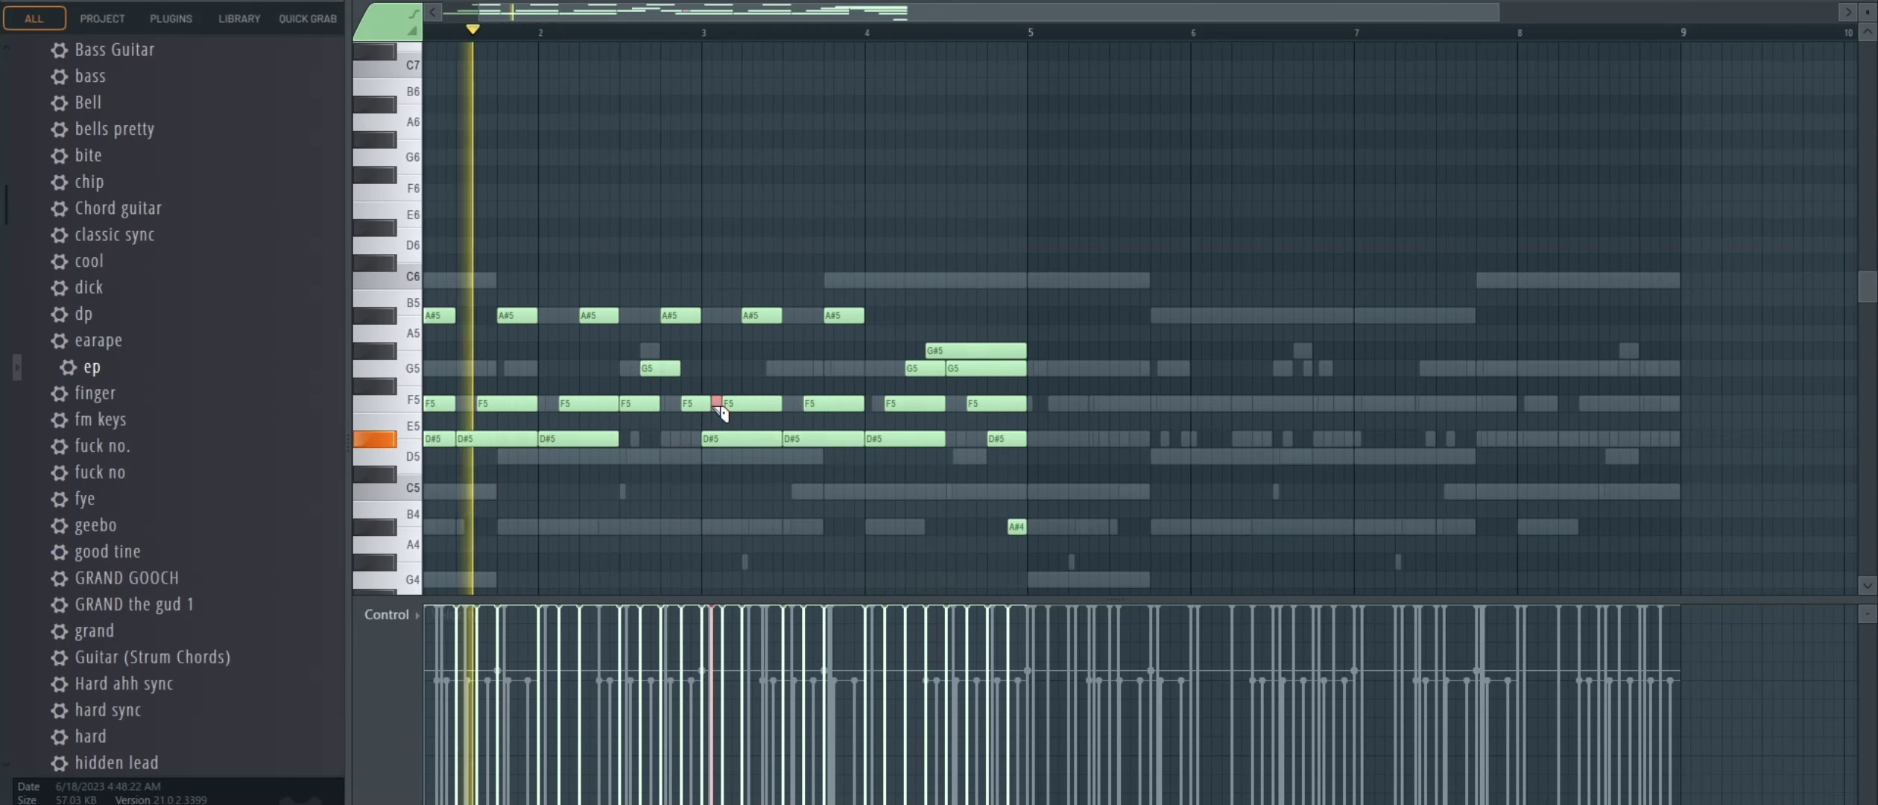
pyautogui.moveTo(719, 405); pyautogui.dragTo(708, 408)
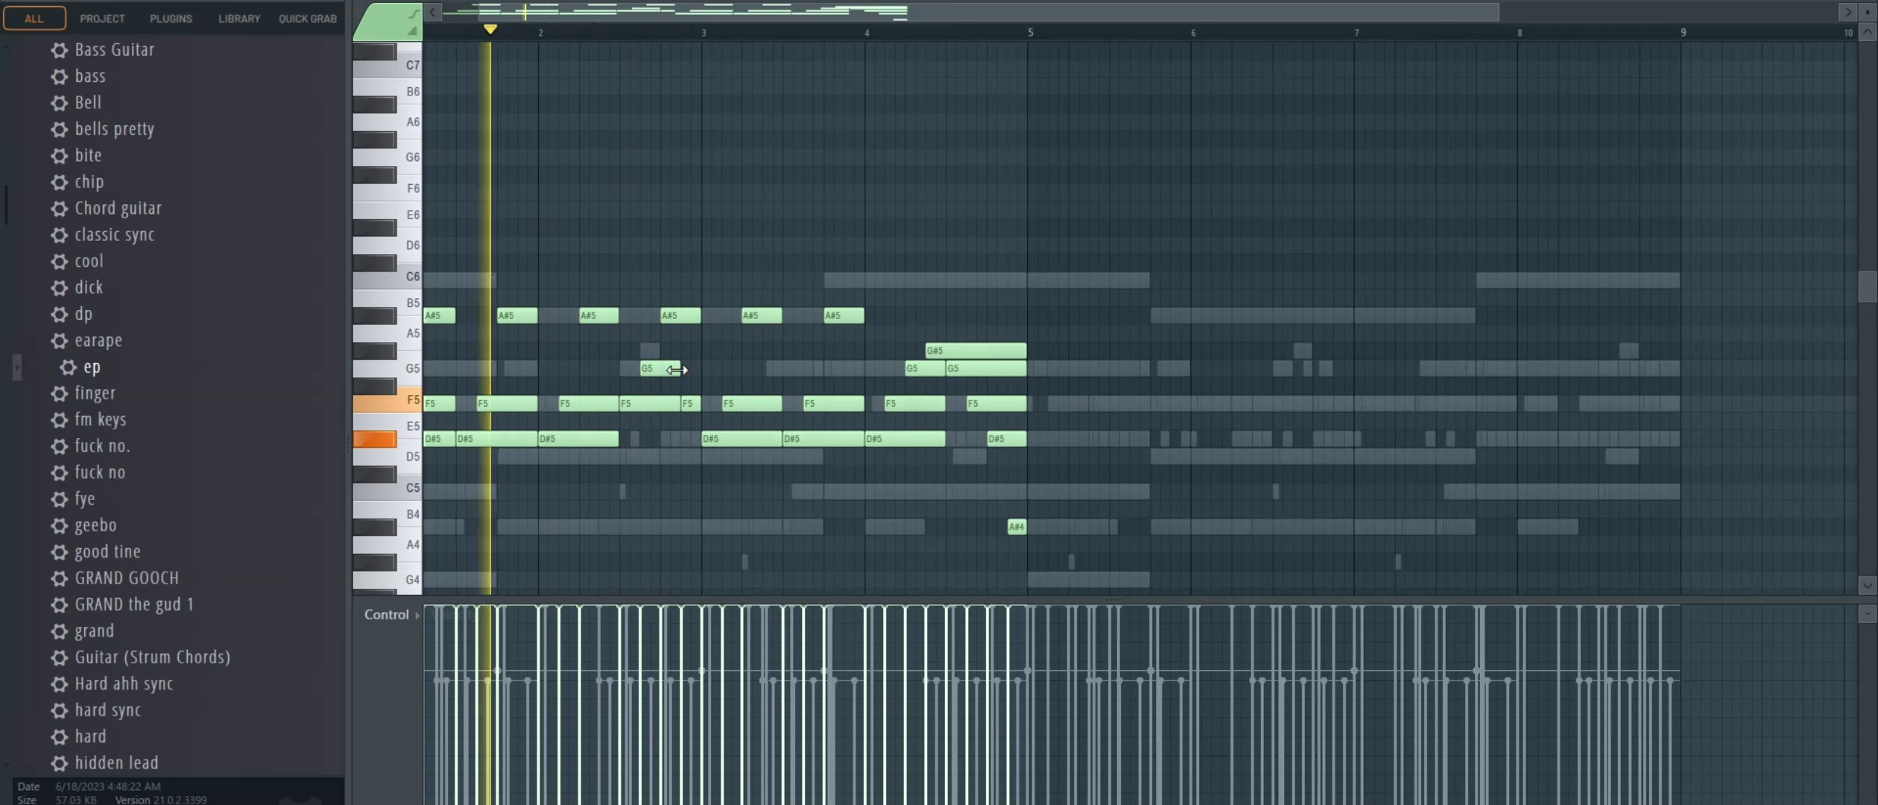
pyautogui.moveTo(676, 368); pyautogui.dragTo(697, 369)
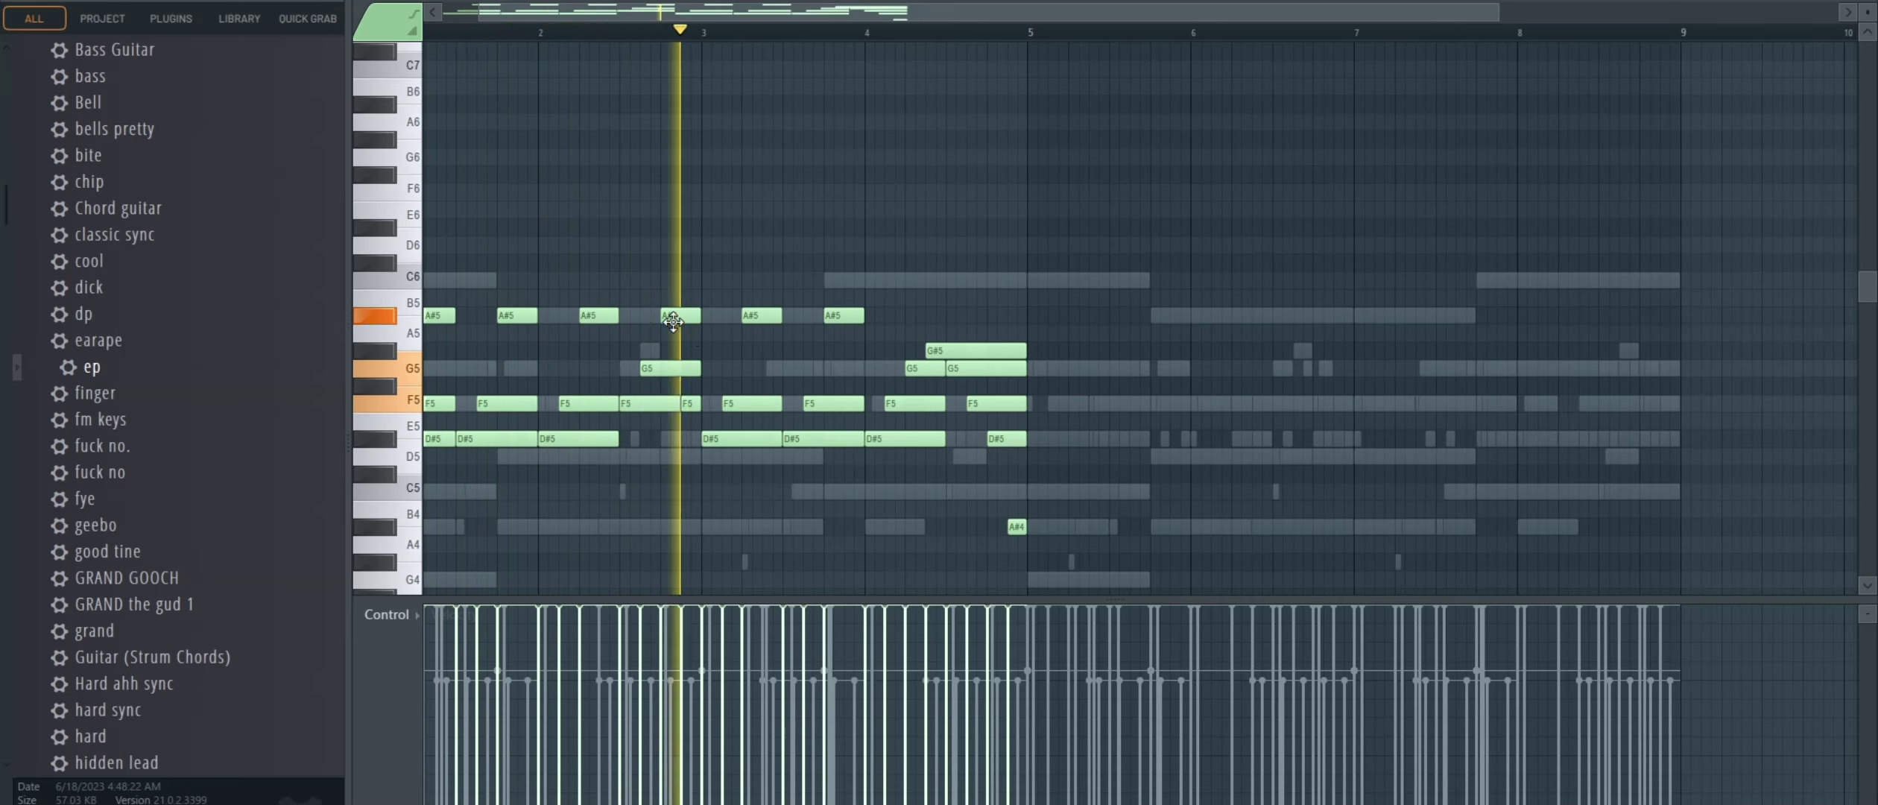
# Step: Duplicate the four-bar ep phrase into bars 5 to 8
pyautogui.hotkey('ctrl', 'b')
pyautogui.scroll(-2, 1039, 310)
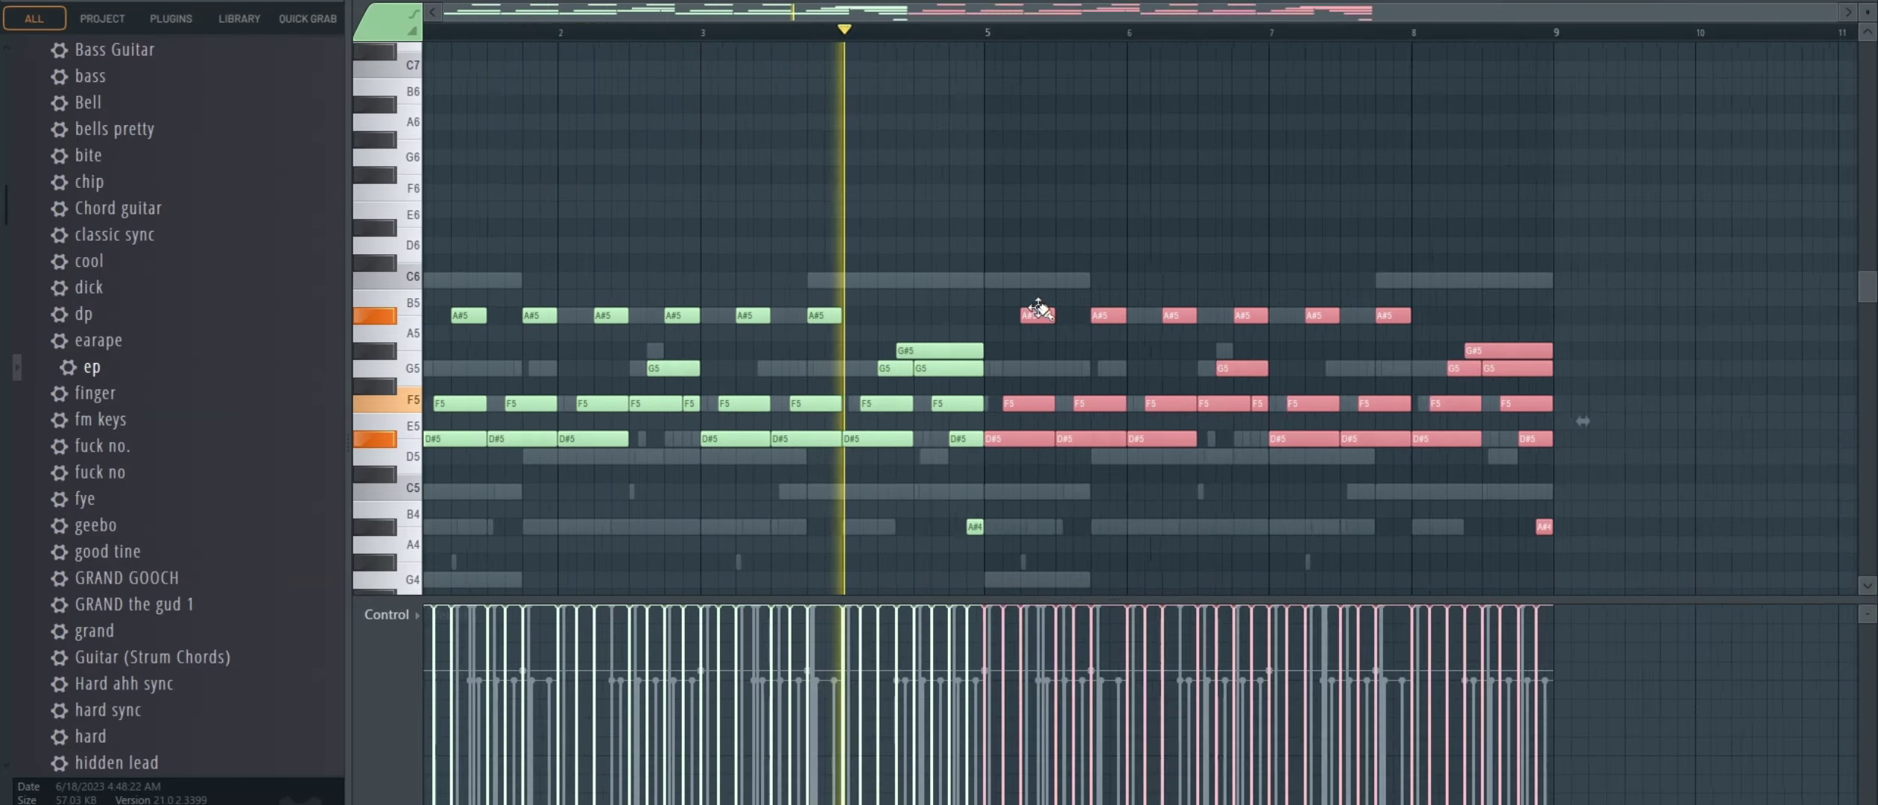
pyautogui.hotkey('ctrl', 'd')
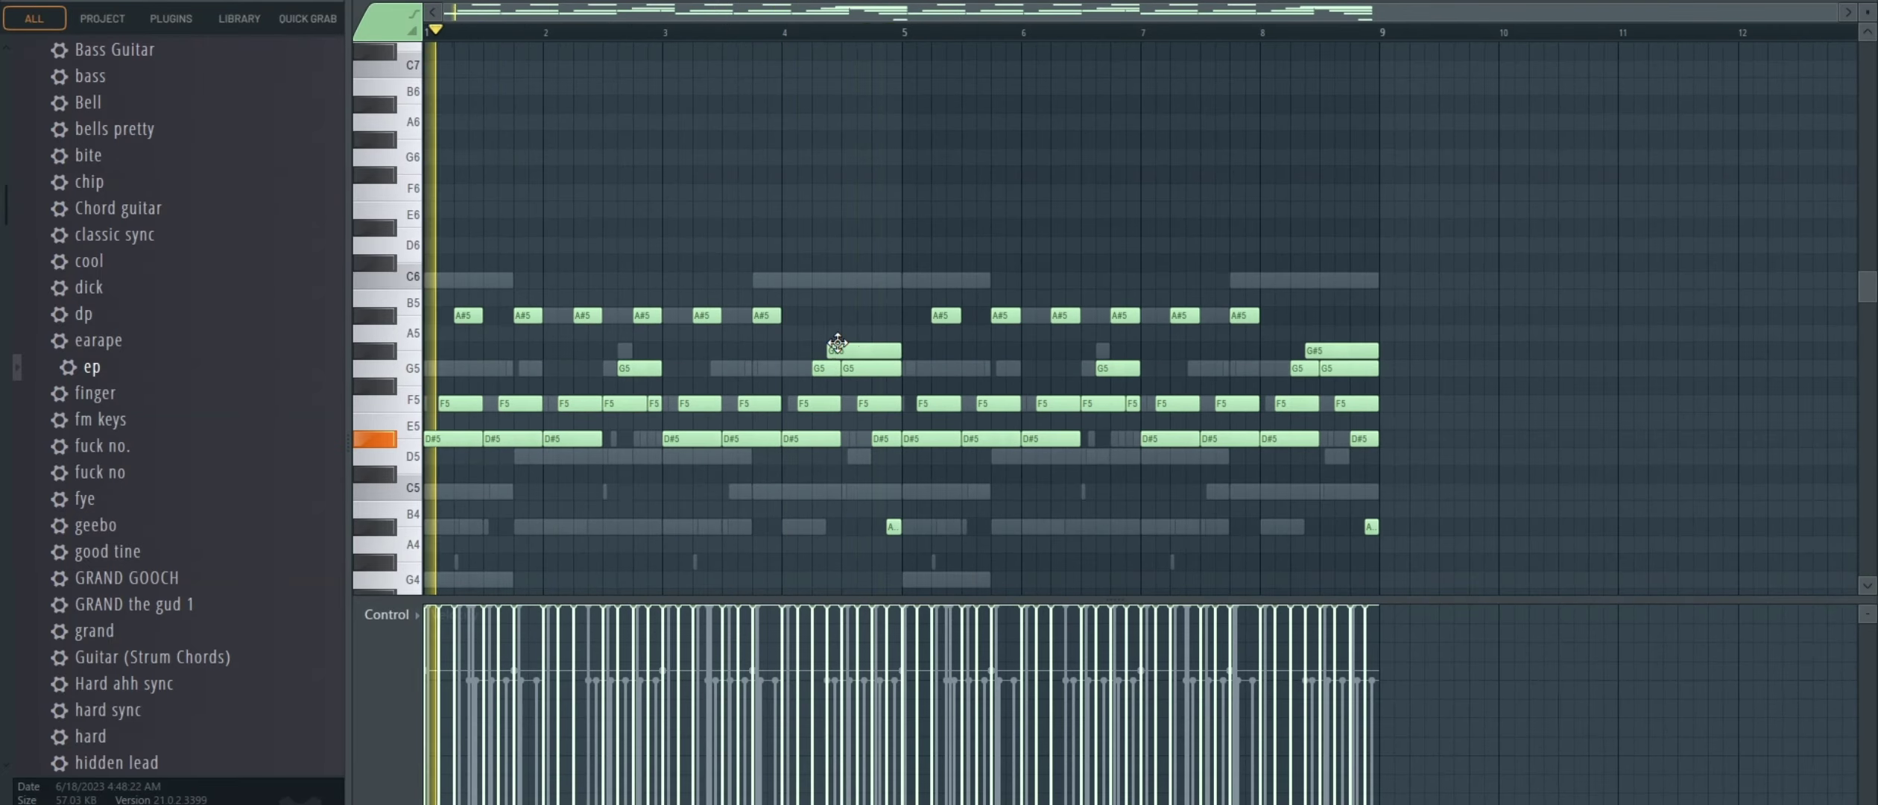
# Step: Delete the ep notes in bars 3 and 4 and transpose the remaining part up one octave
pyautogui.moveTo(837, 342); pyautogui.dragTo(889, 524)
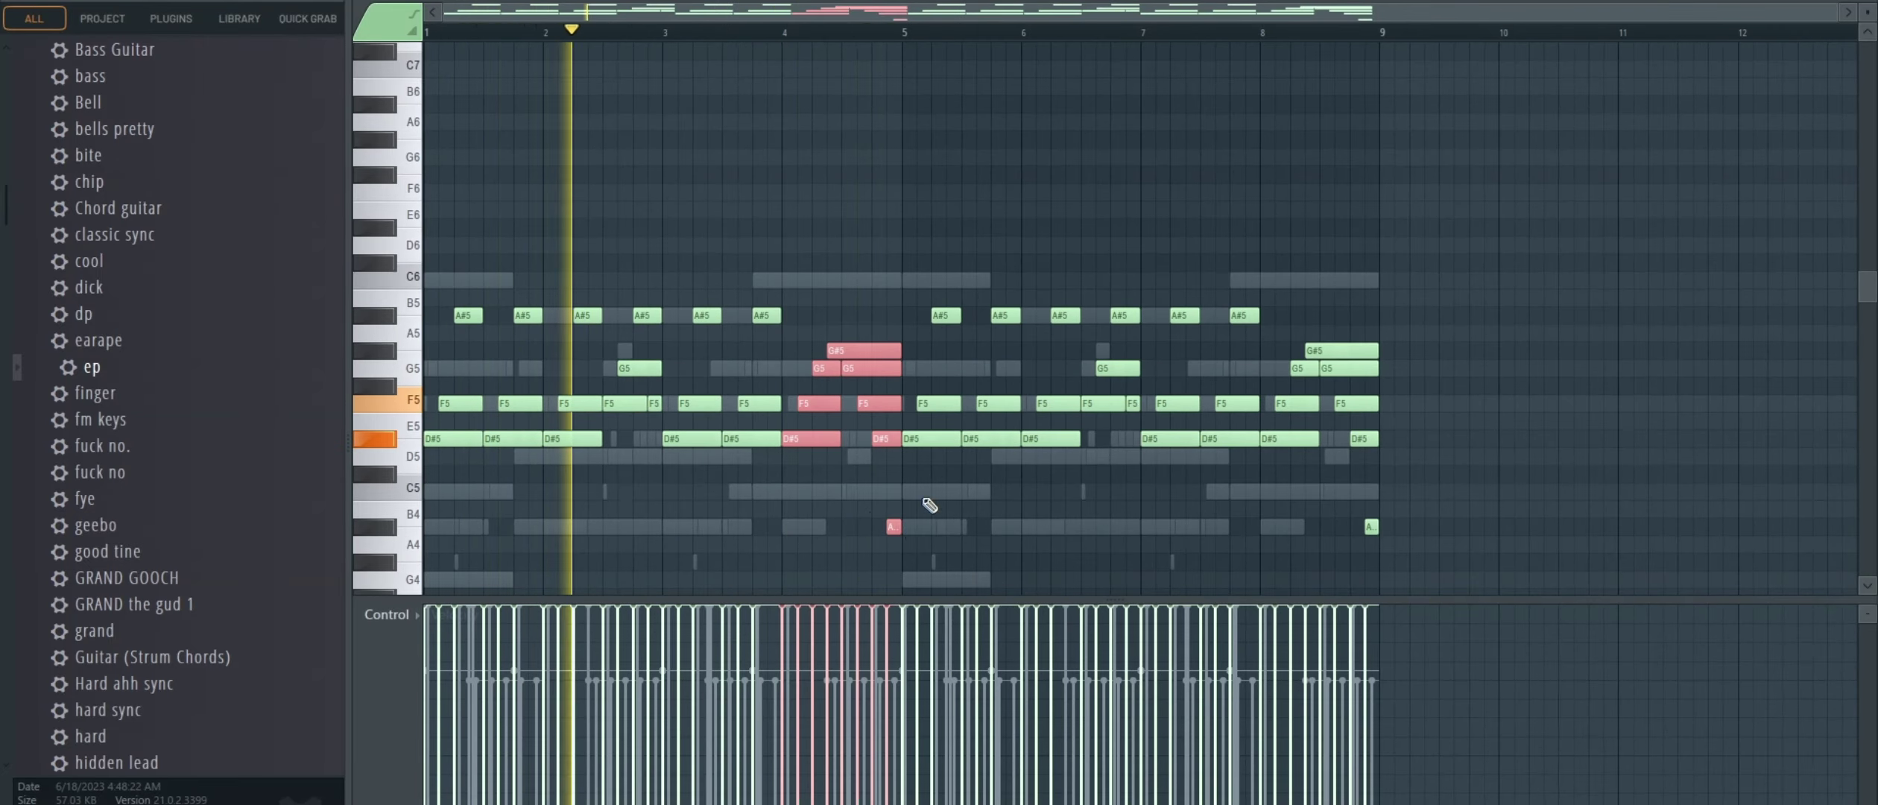
pyautogui.press('Delete')
pyautogui.moveTo(829, 273); pyautogui.dragTo(712, 456)
pyautogui.press('Delete')
pyautogui.hotkey('ctrl', 'Up')
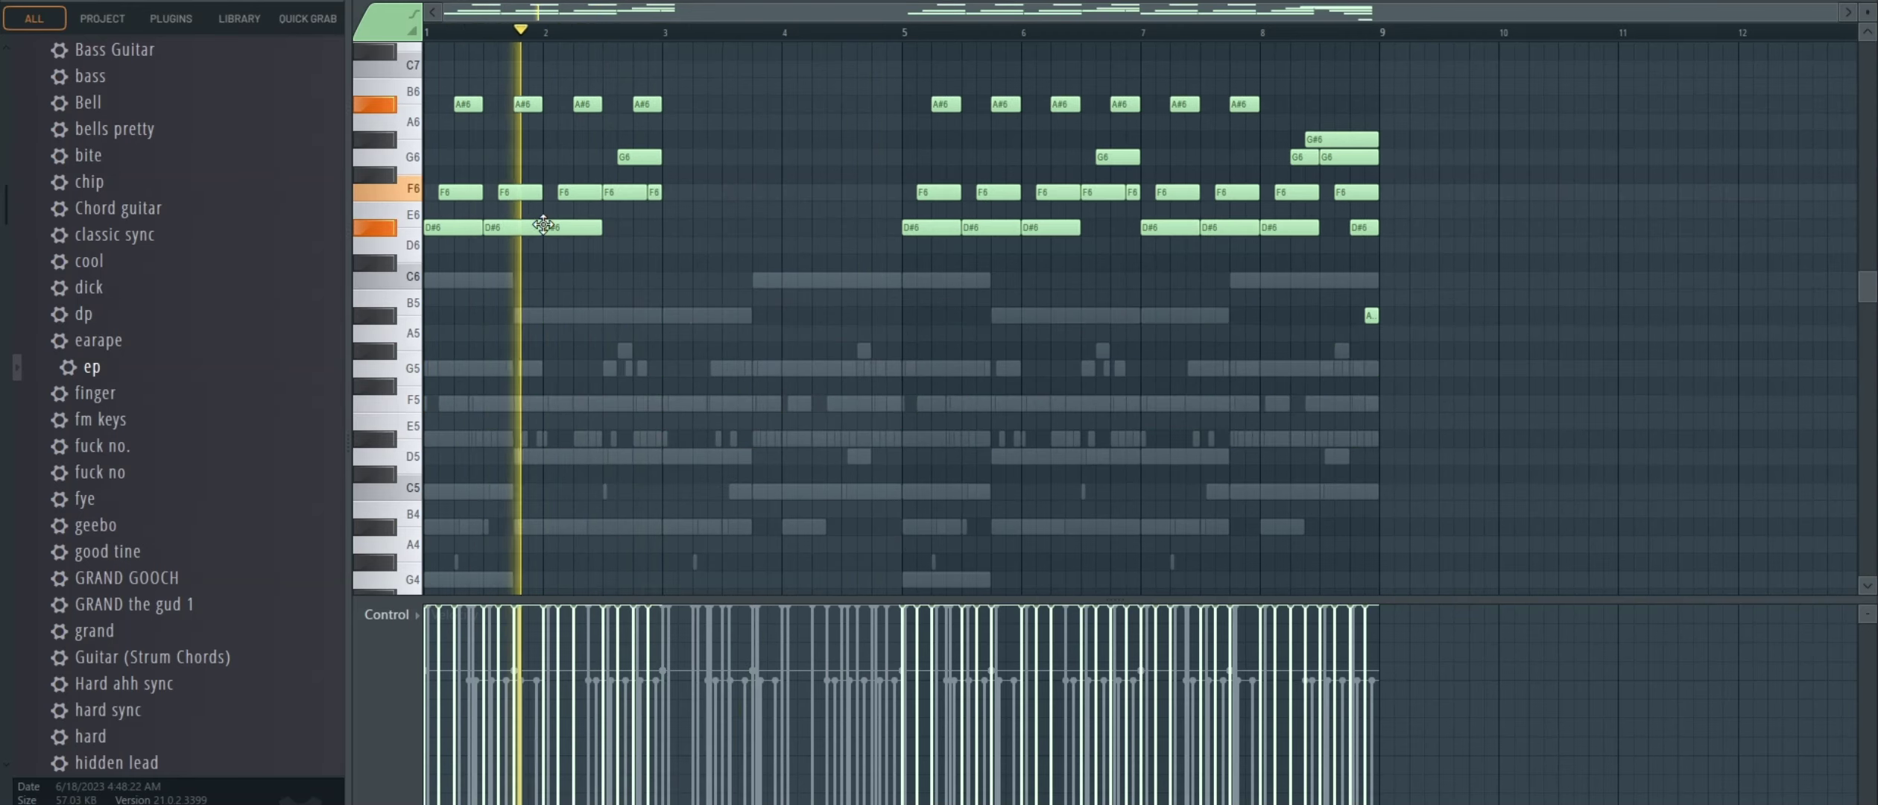
# Step: Rewrite the end of bar 2 with G6, G#6, F6 and D#6 notes, and duplicate bars 1 and 2 into bars 3 and 4
pyautogui.scroll(3, 543, 223)
pyautogui.scroll(2, 676, 345)
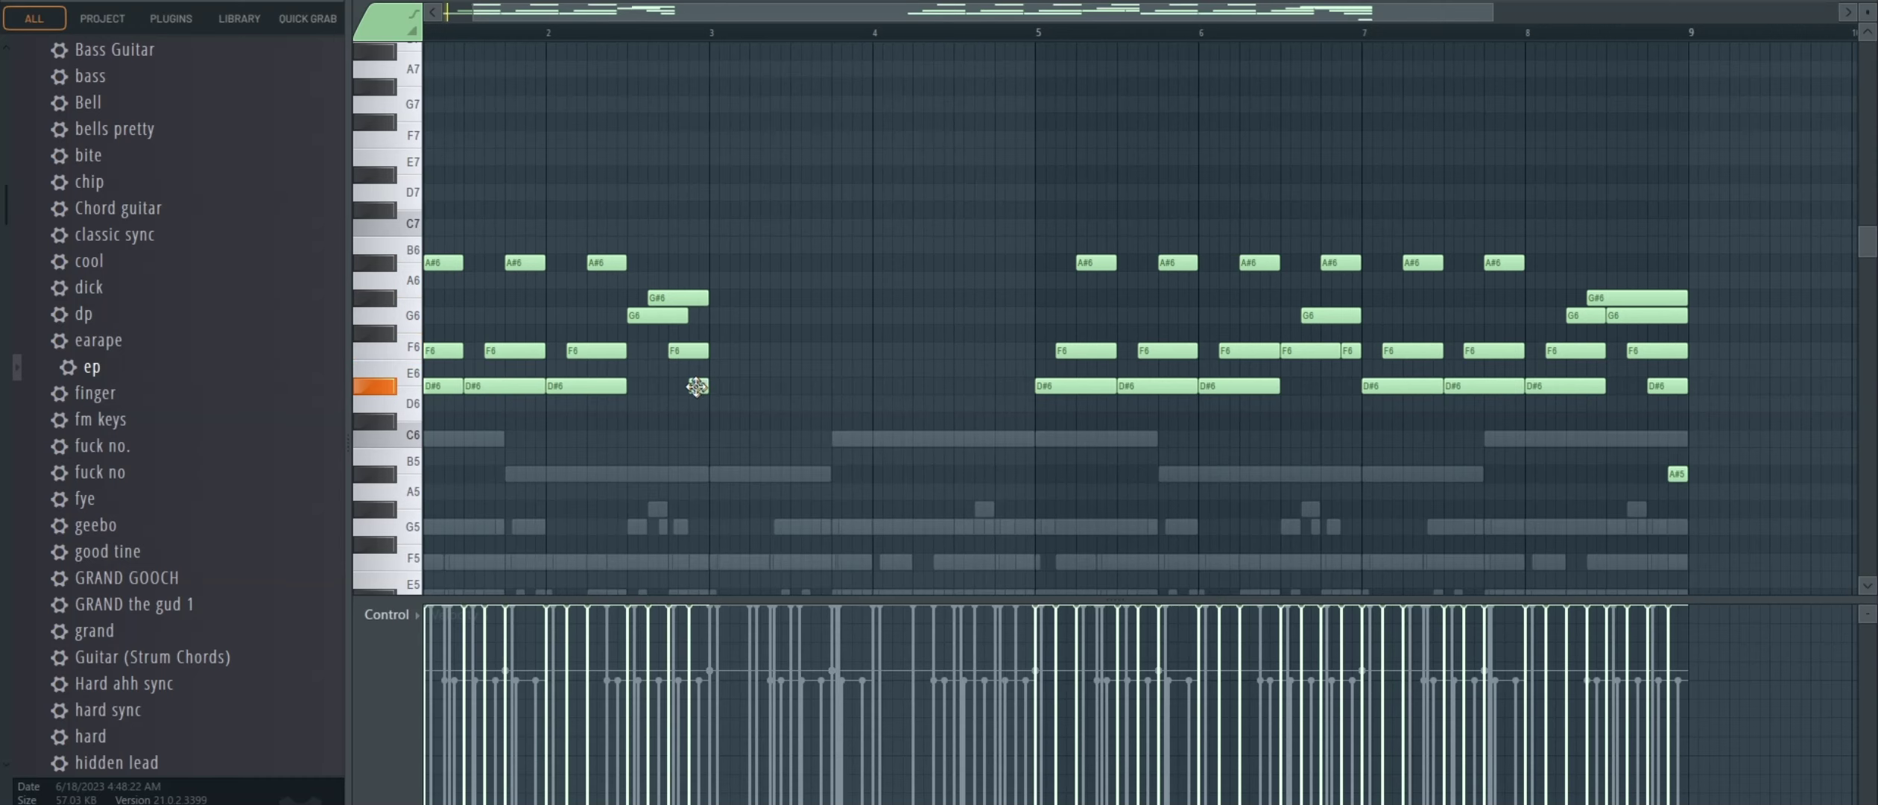
pyautogui.moveTo(743, 222); pyautogui.dragTo(329, 439)
pyautogui.hotkey('ctrl', 'b')
pyautogui.hotkey('ctrl', 'd')
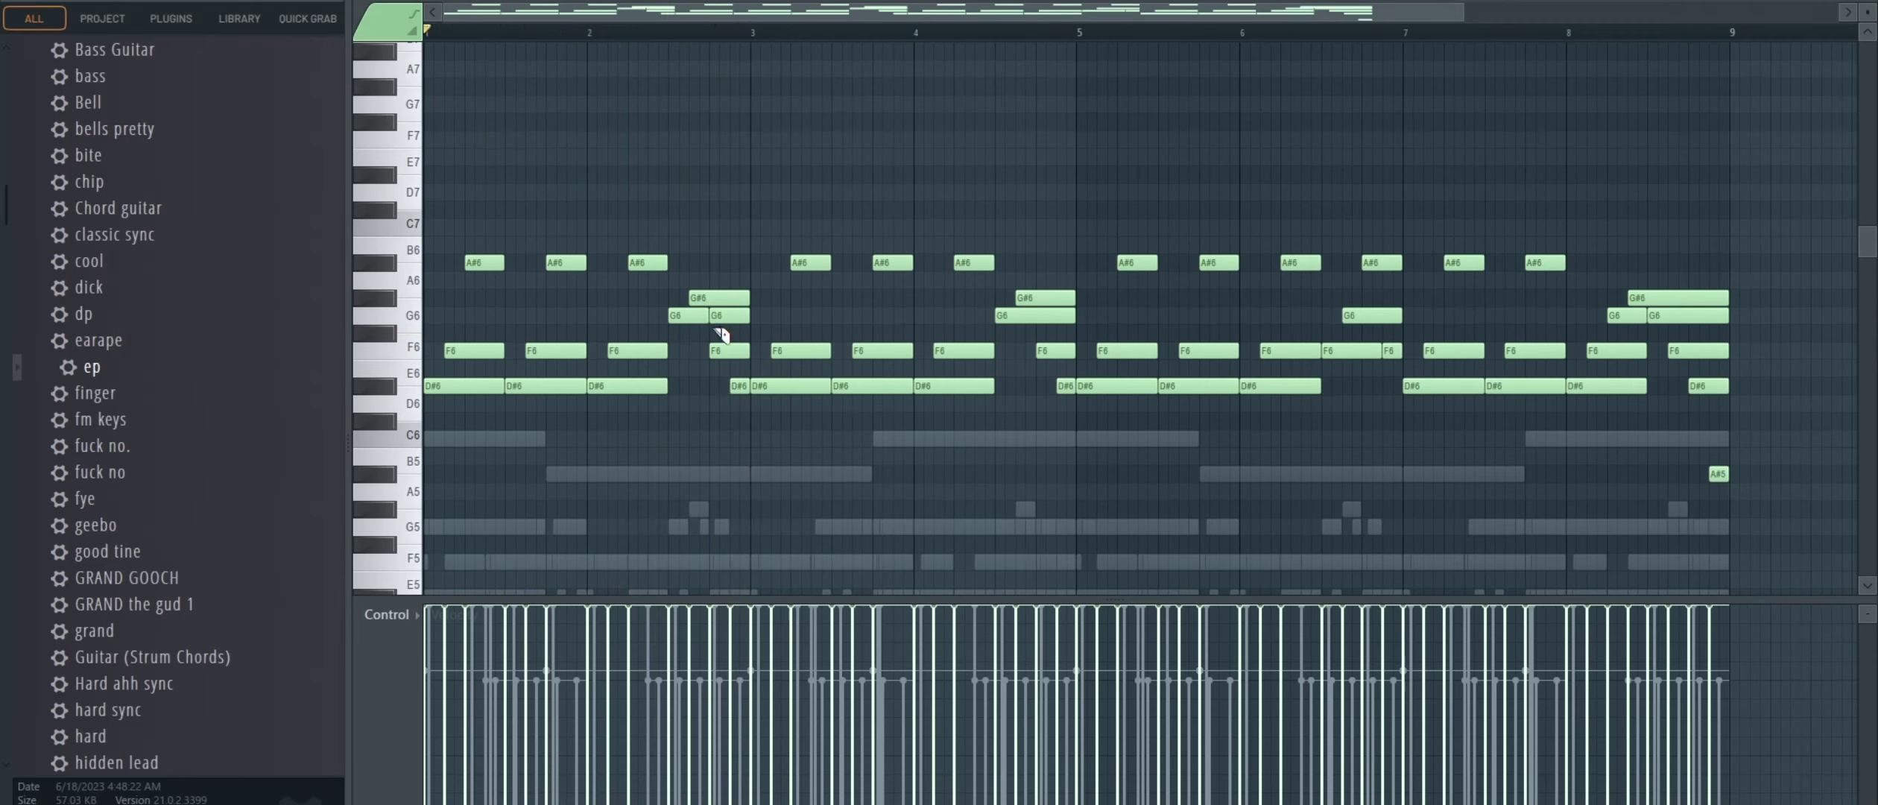
pyautogui.moveTo(736, 349); pyautogui.dragTo(748, 352)
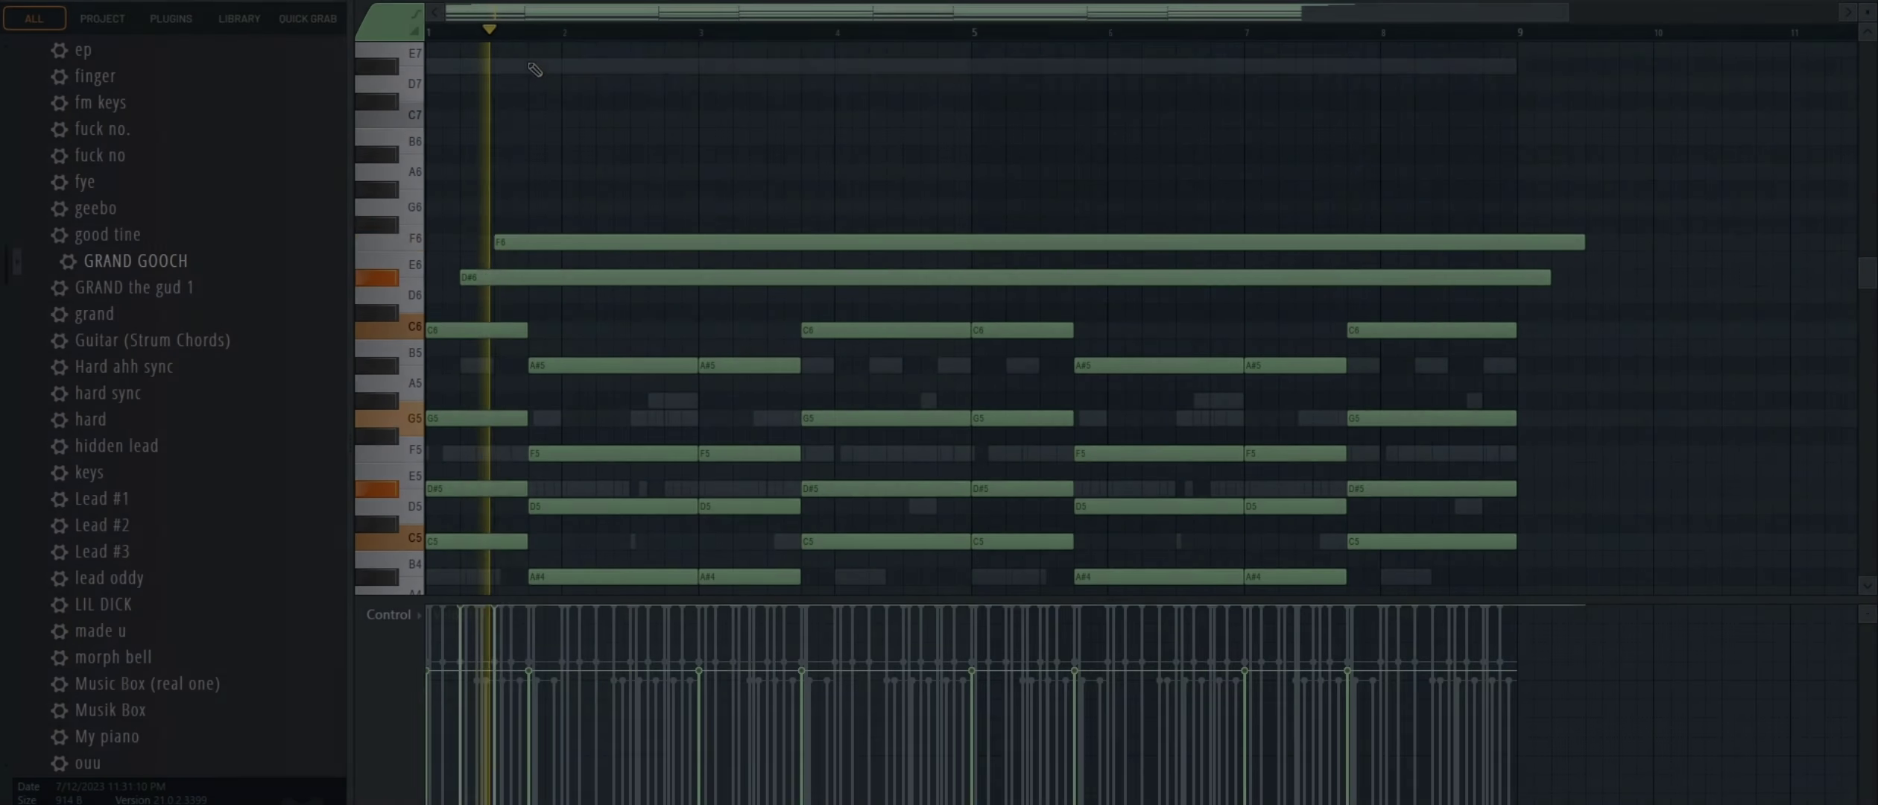
# Step: In the GRAND GOOCH part, add long D#7, D7 and A#6 notes on successive beats from the last beat of bar 1
pyautogui.click(538, 67)
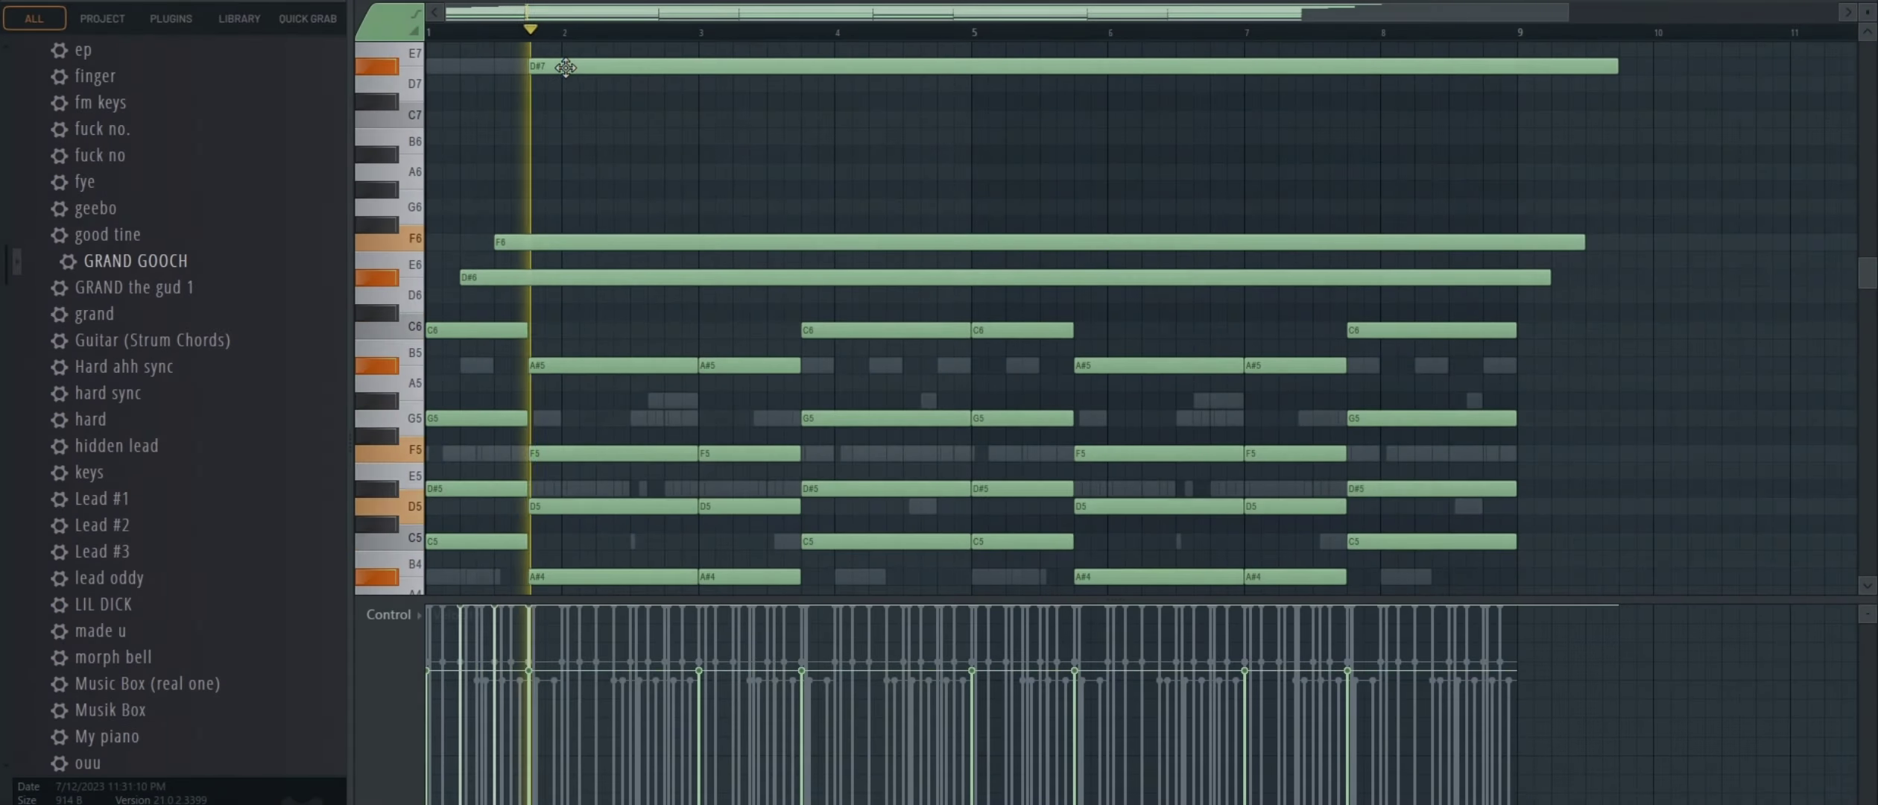
pyautogui.press('space')
pyautogui.scroll(2, 595, 138)
pyautogui.press('space')
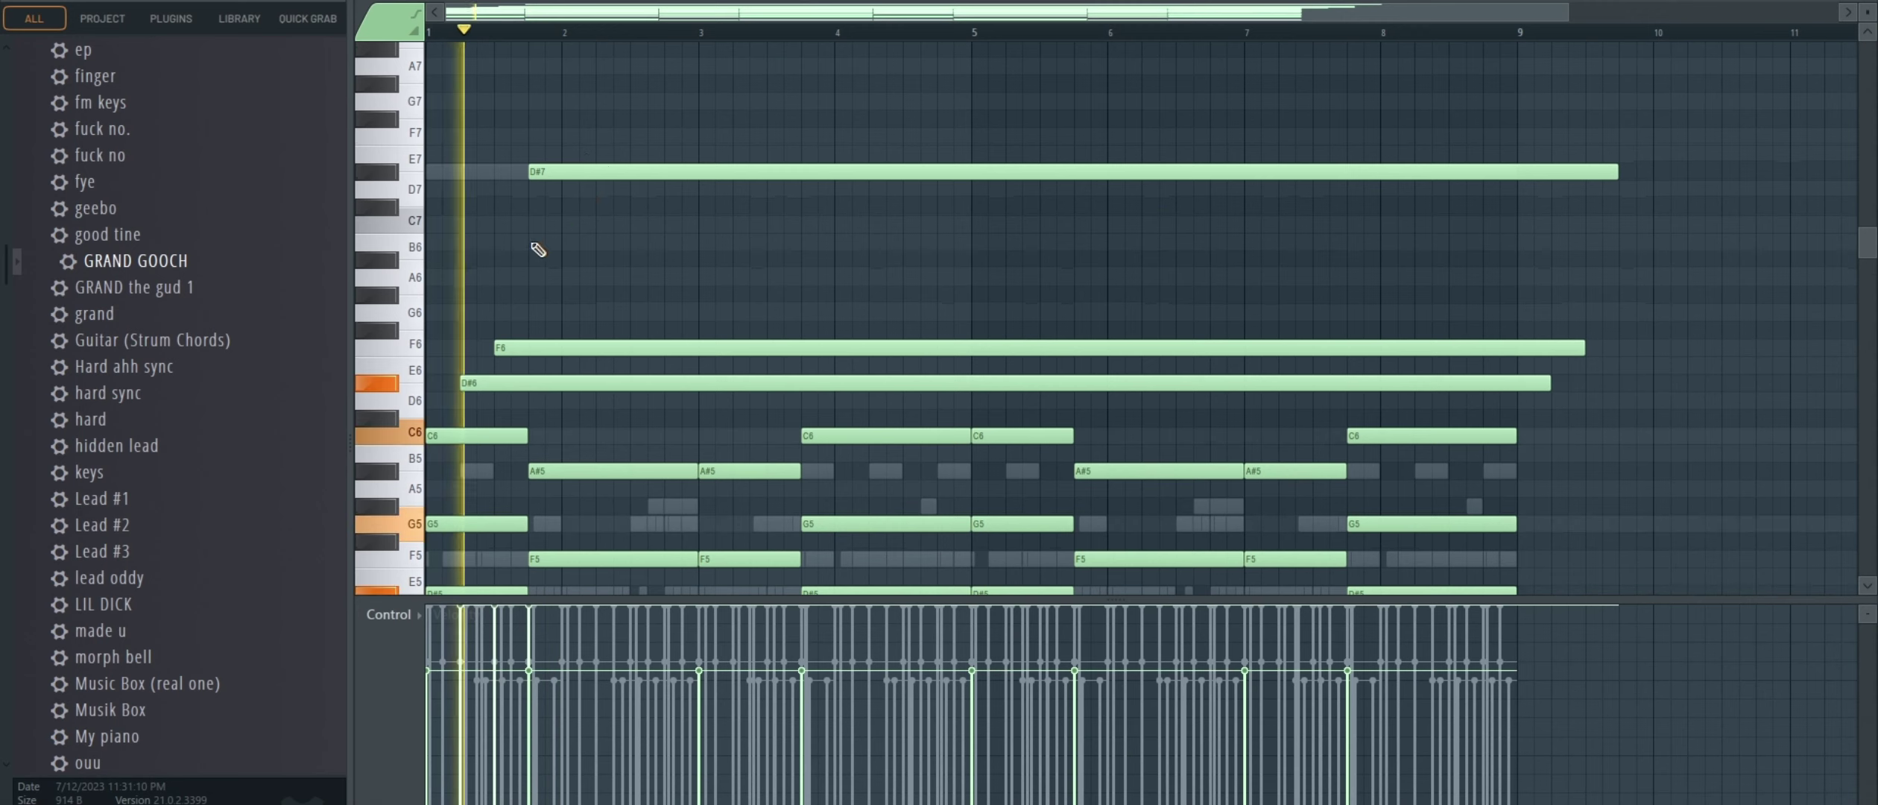
pyautogui.click(563, 191)
pyautogui.moveTo(600, 259)
pyautogui.mouseDown()
pyautogui.moveTo(591, 294)
pyautogui.moveTo(589, 259)
pyautogui.mouseUp()
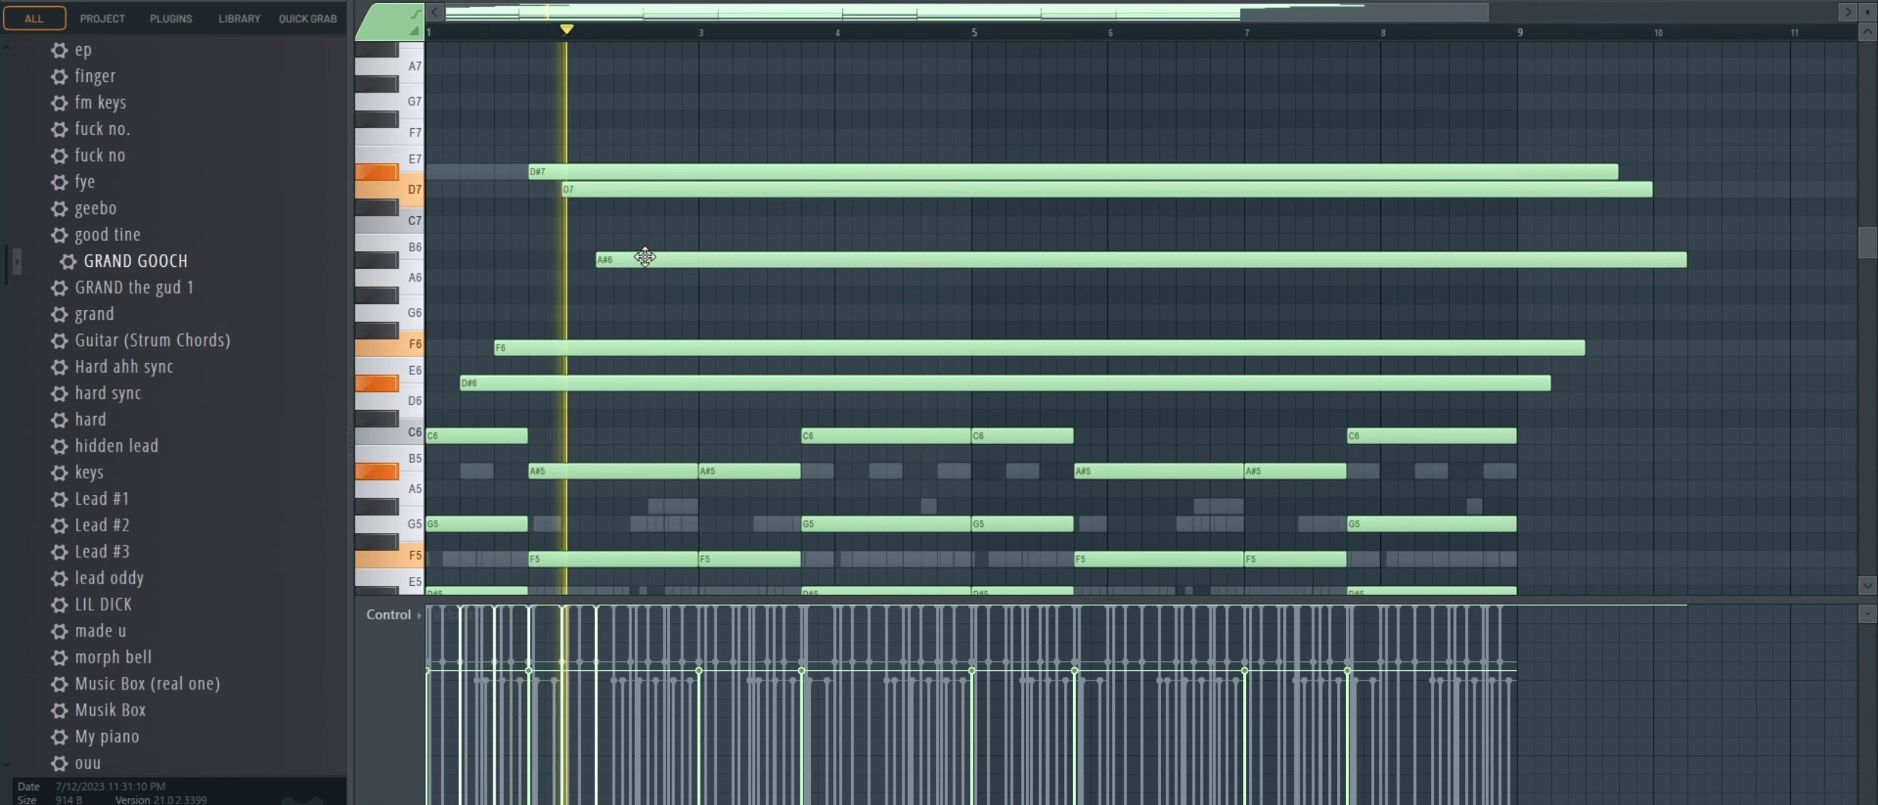
# Step: Try a G6 on the third beat of bar 2, with the long F6 and D#6 notes split near the bar's end
pyautogui.press('space')
pyautogui.click(635, 318)
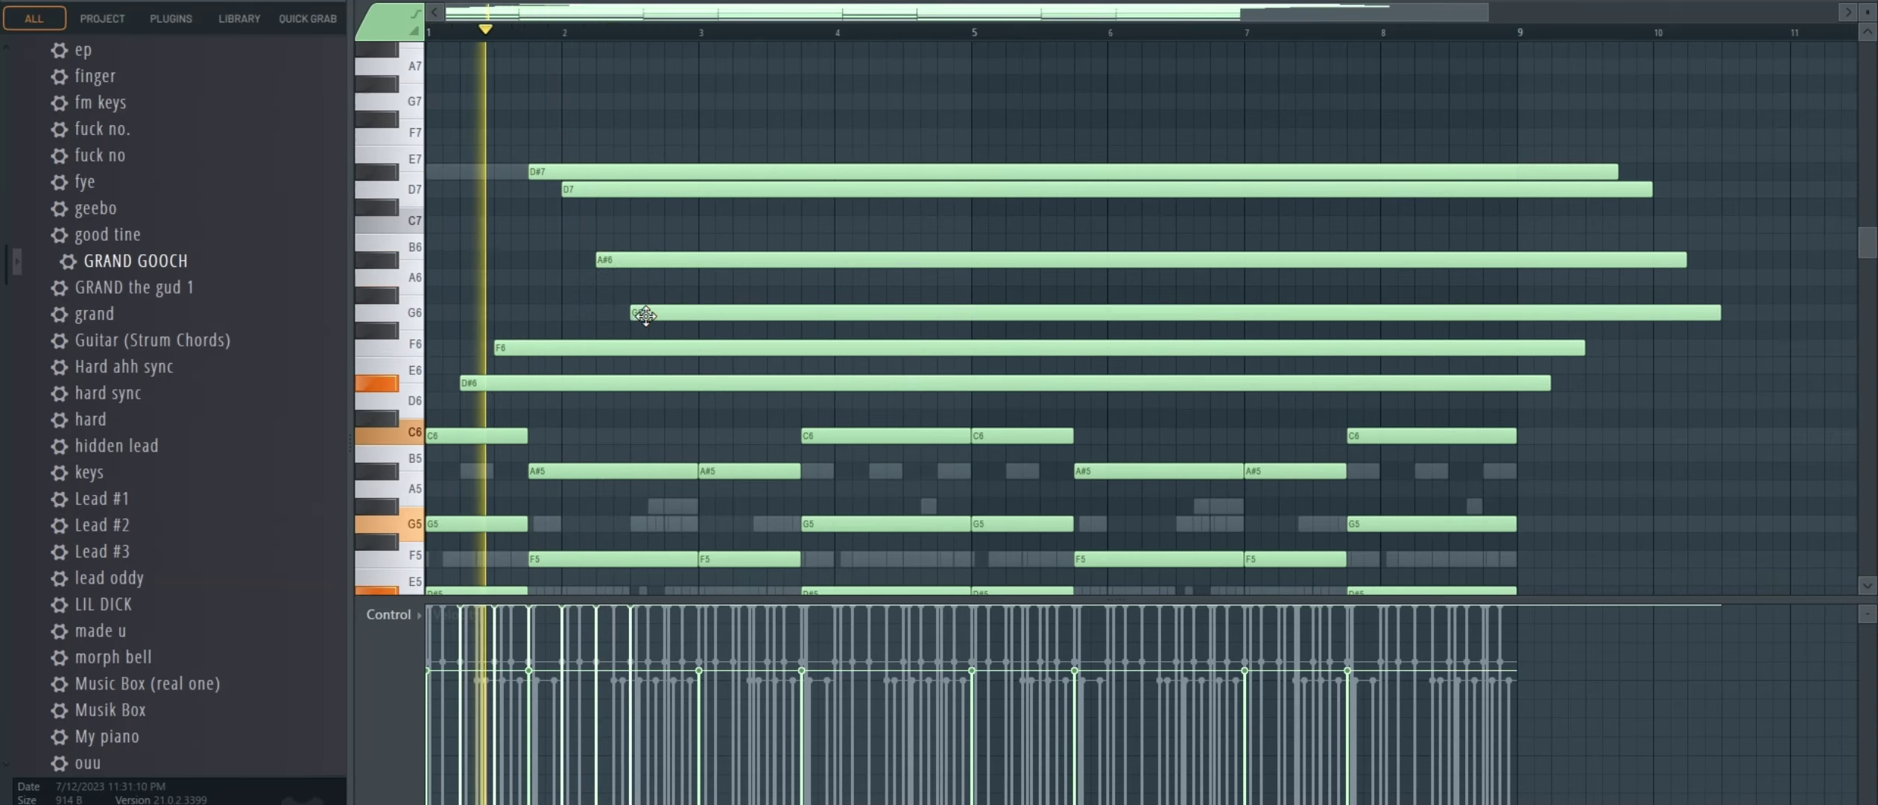
pyautogui.press('c')
pyautogui.click(664, 348)
pyautogui.click(682, 384)
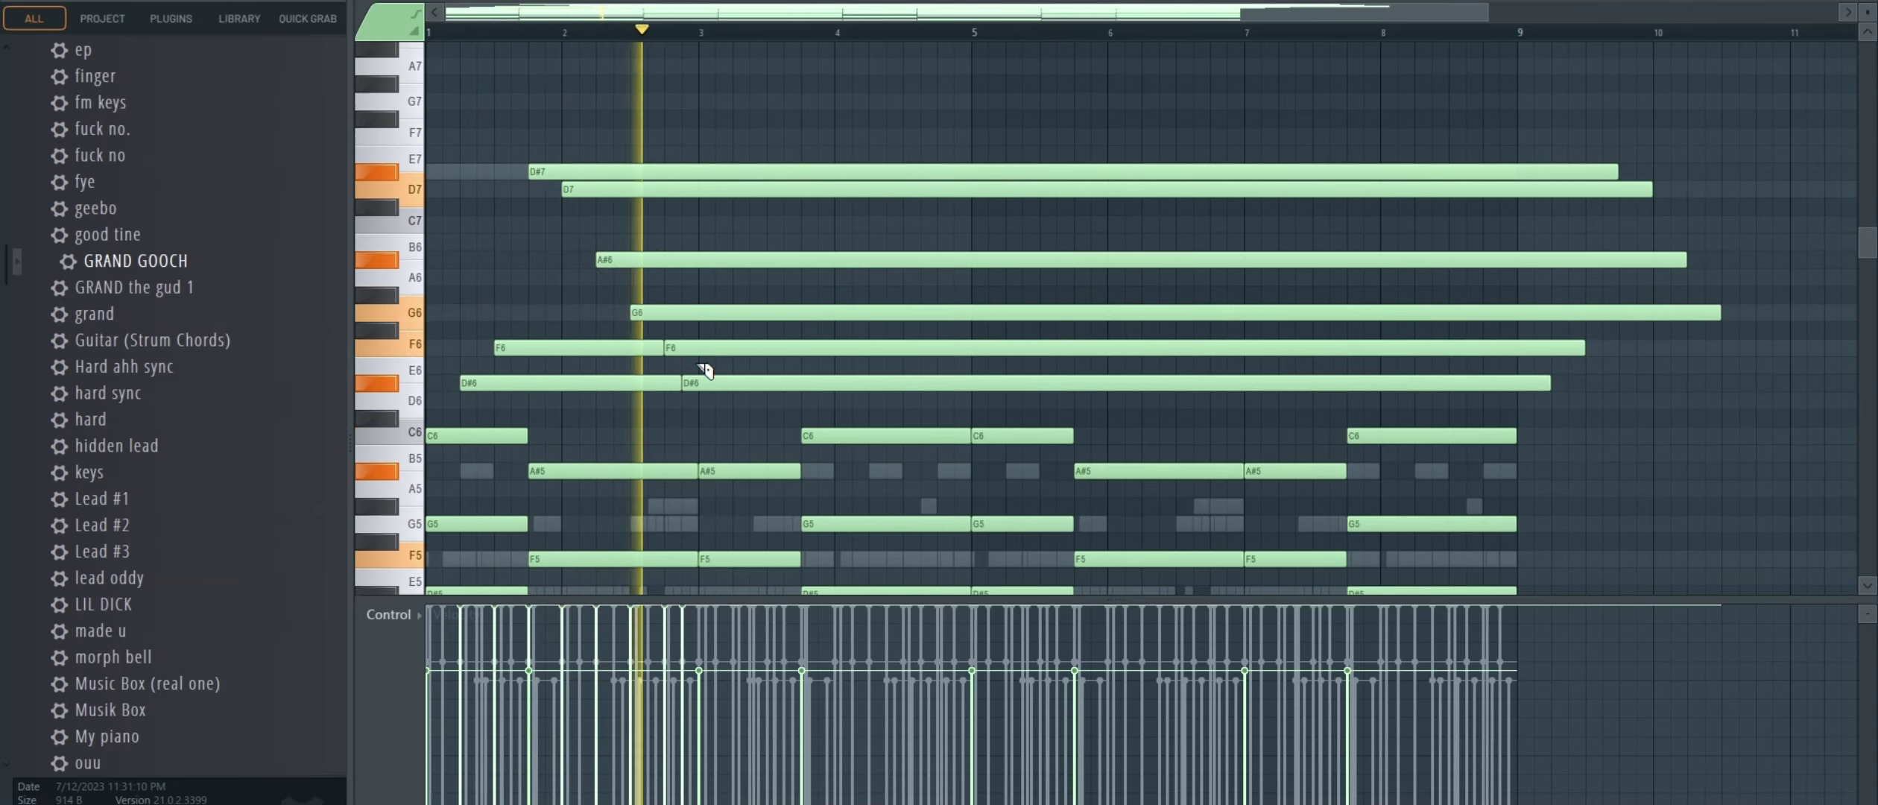
pyautogui.press('space')
pyautogui.press('space')
pyautogui.hotkey('ctrl', 'z')
pyautogui.press('b')
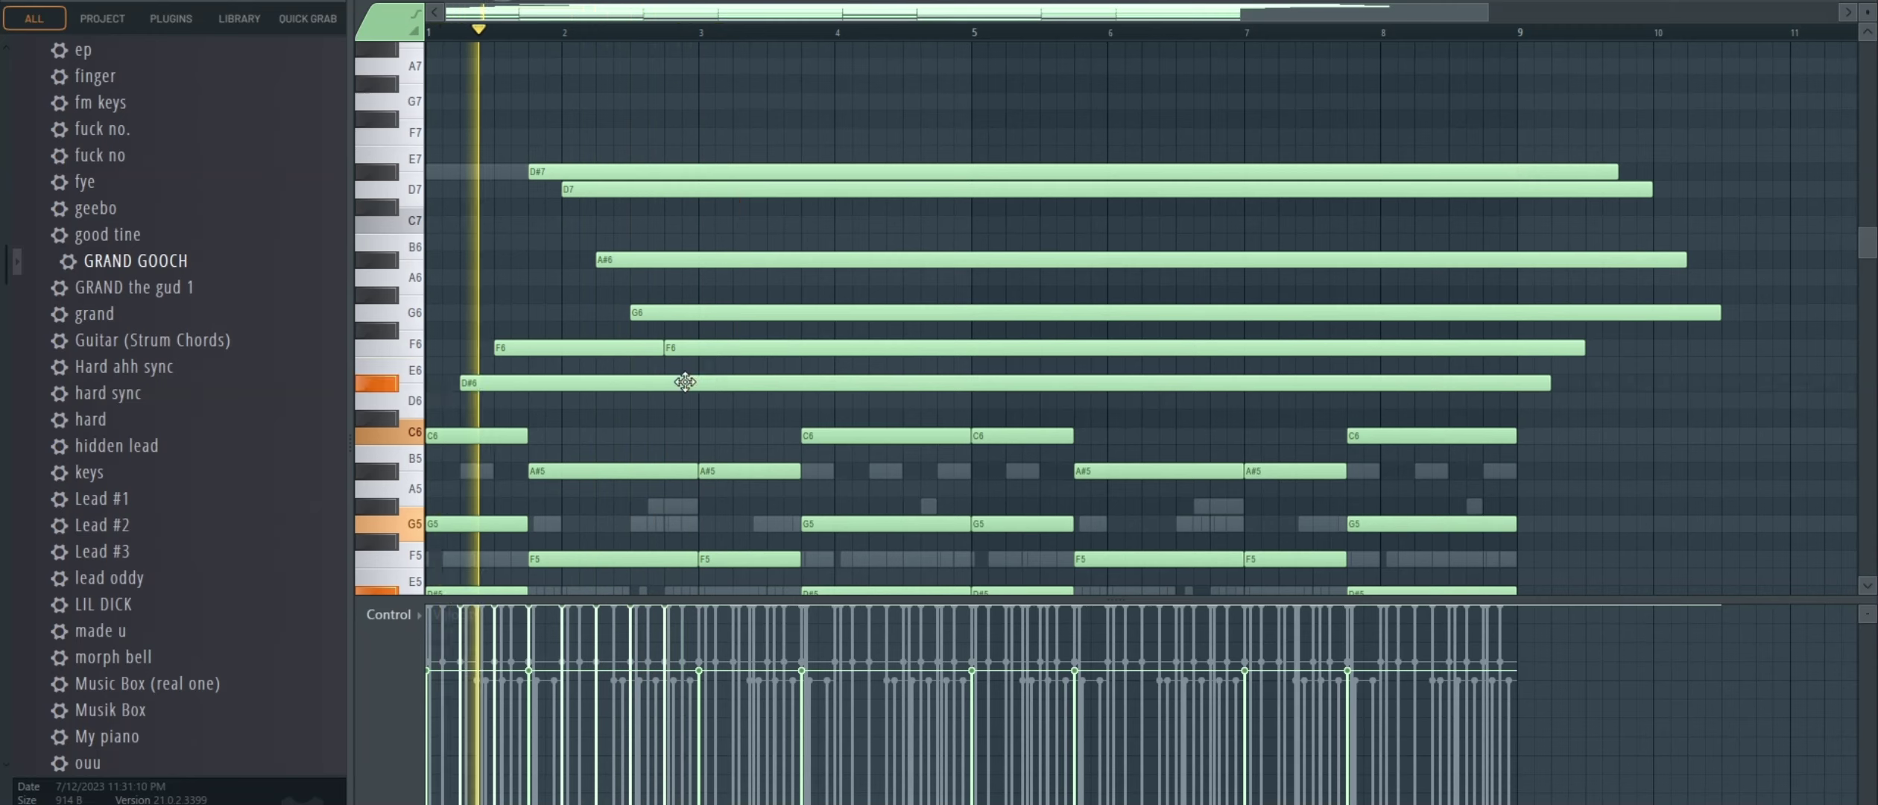
# Step: Delete the G6, split the D#6 at bar 2's last beat, and end the F6 on the third beat
pyautogui.rightClick(680, 351)
pyautogui.press('c')
pyautogui.click(664, 383)
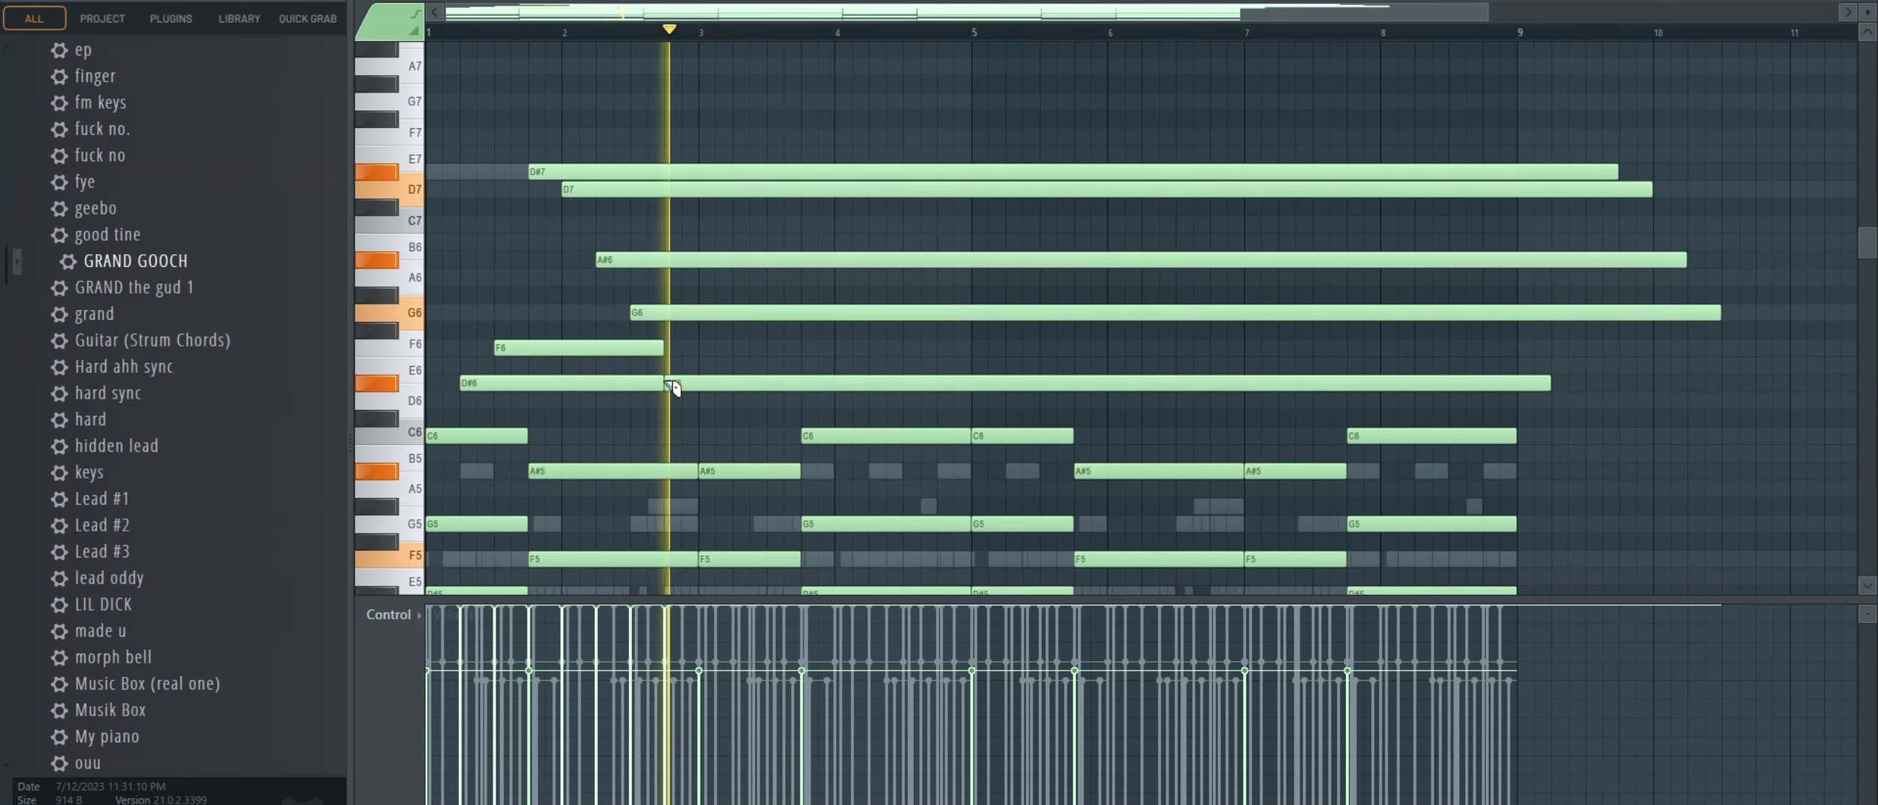
pyautogui.rightClick(640, 317)
pyautogui.press('c')
pyautogui.click(637, 348)
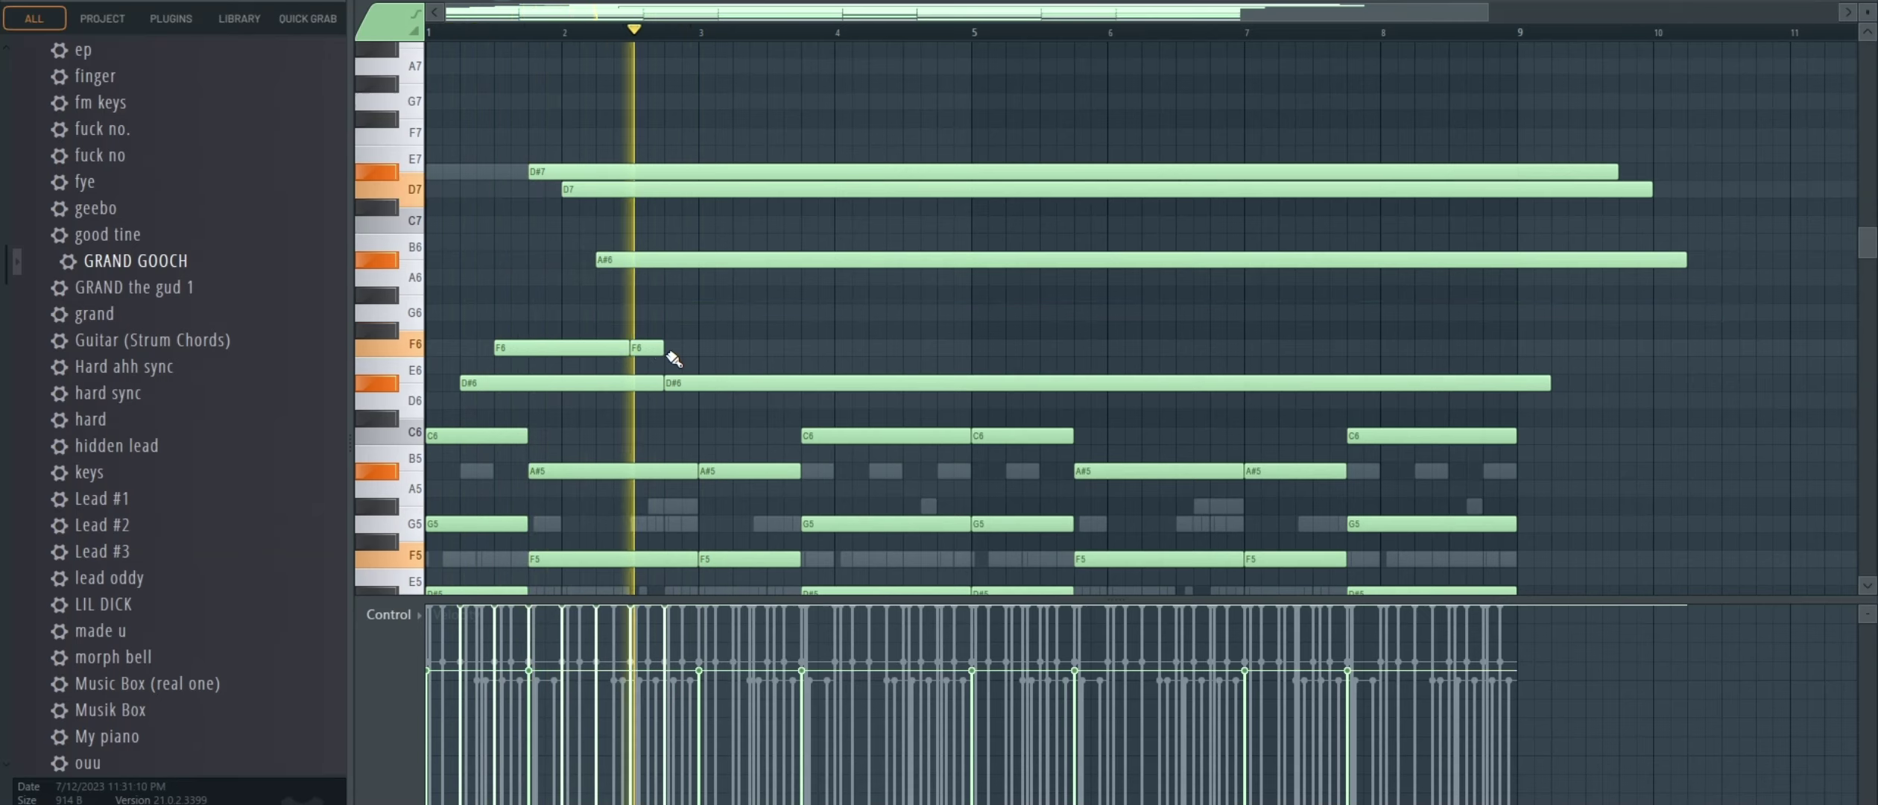
pyautogui.rightClick(659, 353)
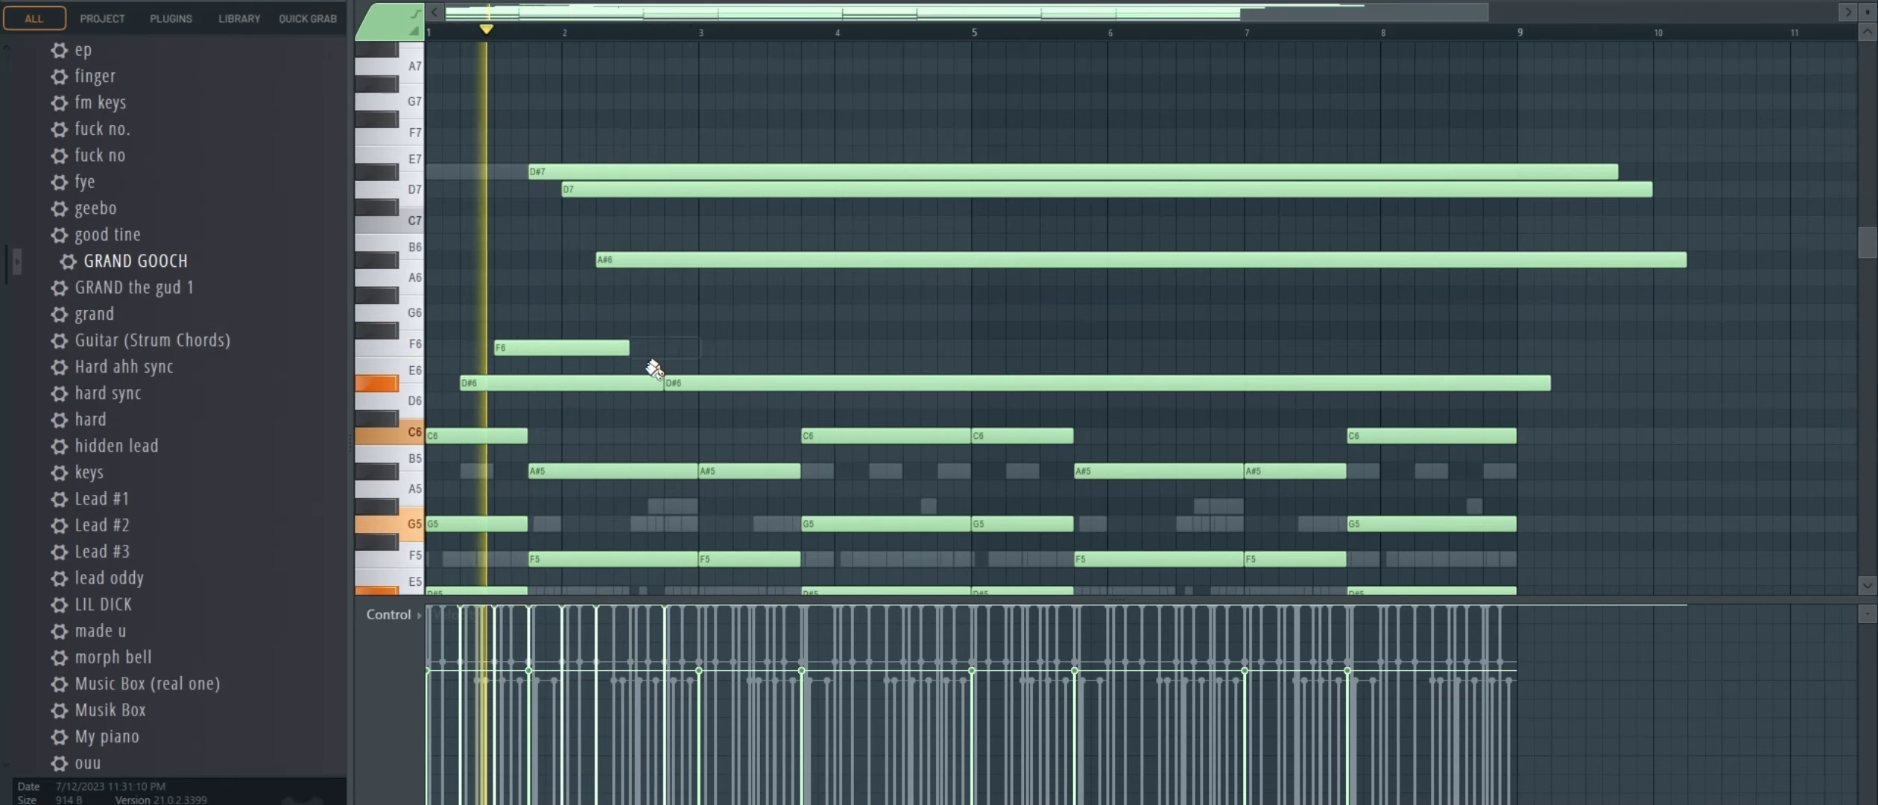
# Step: Split the D#6 on bar 2's third beat, end it at bar 3, and move its long tail up to F6
pyautogui.press('c')
pyautogui.click(636, 383)
pyautogui.moveTo(695, 383)
pyautogui.mouseDown()
pyautogui.moveTo(700, 347)
pyautogui.moveTo(698, 382)
pyautogui.mouseUp()
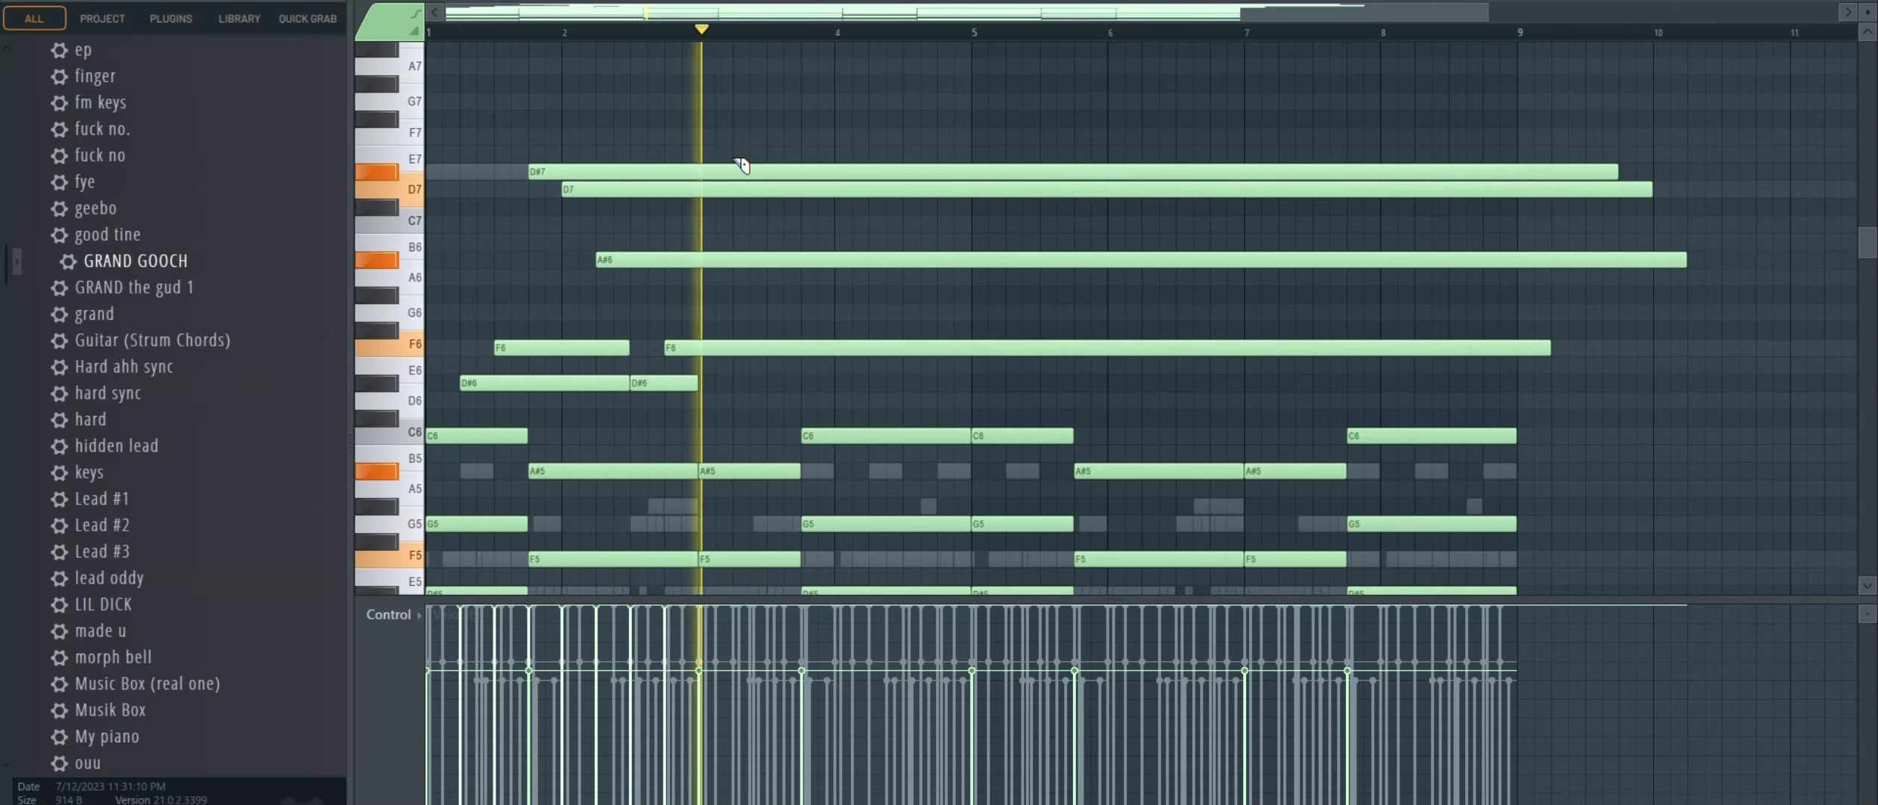
# Step: Slice the long upper notes on the second beat of bar 3 and delete their tails
pyautogui.moveTo(736, 139); pyautogui.dragTo(462, 393)
pyautogui.rightClick(769, 172)
pyautogui.rightClick(775, 190)
pyautogui.rightClick(775, 259)
pyautogui.rightClick(762, 347)
# Step: Duplicate the GRAND GOOCH phrase three times and trim the last copy at the end of bar 8
pyautogui.hotkey('ctrl', 'b')
pyautogui.hotkey('ctrl', 'b')
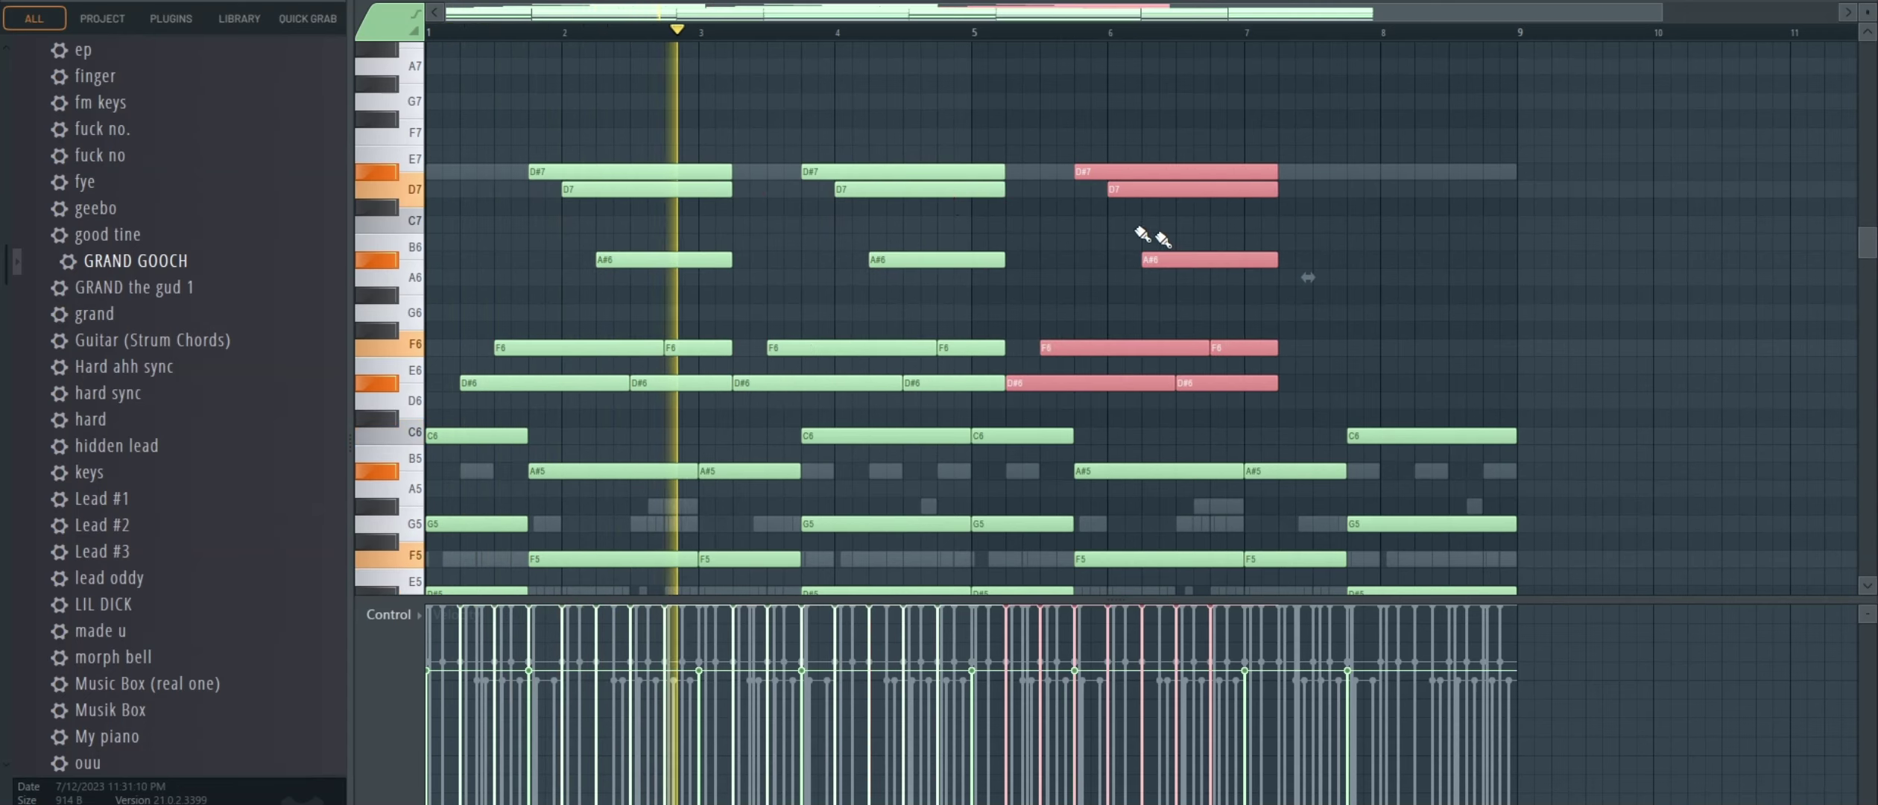
pyautogui.hotkey('ctrl', 'b')
pyautogui.hotkey('ctrl', 'd')
pyautogui.press('c')
pyautogui.moveTo(1500, 447); pyautogui.dragTo(1519, 458)
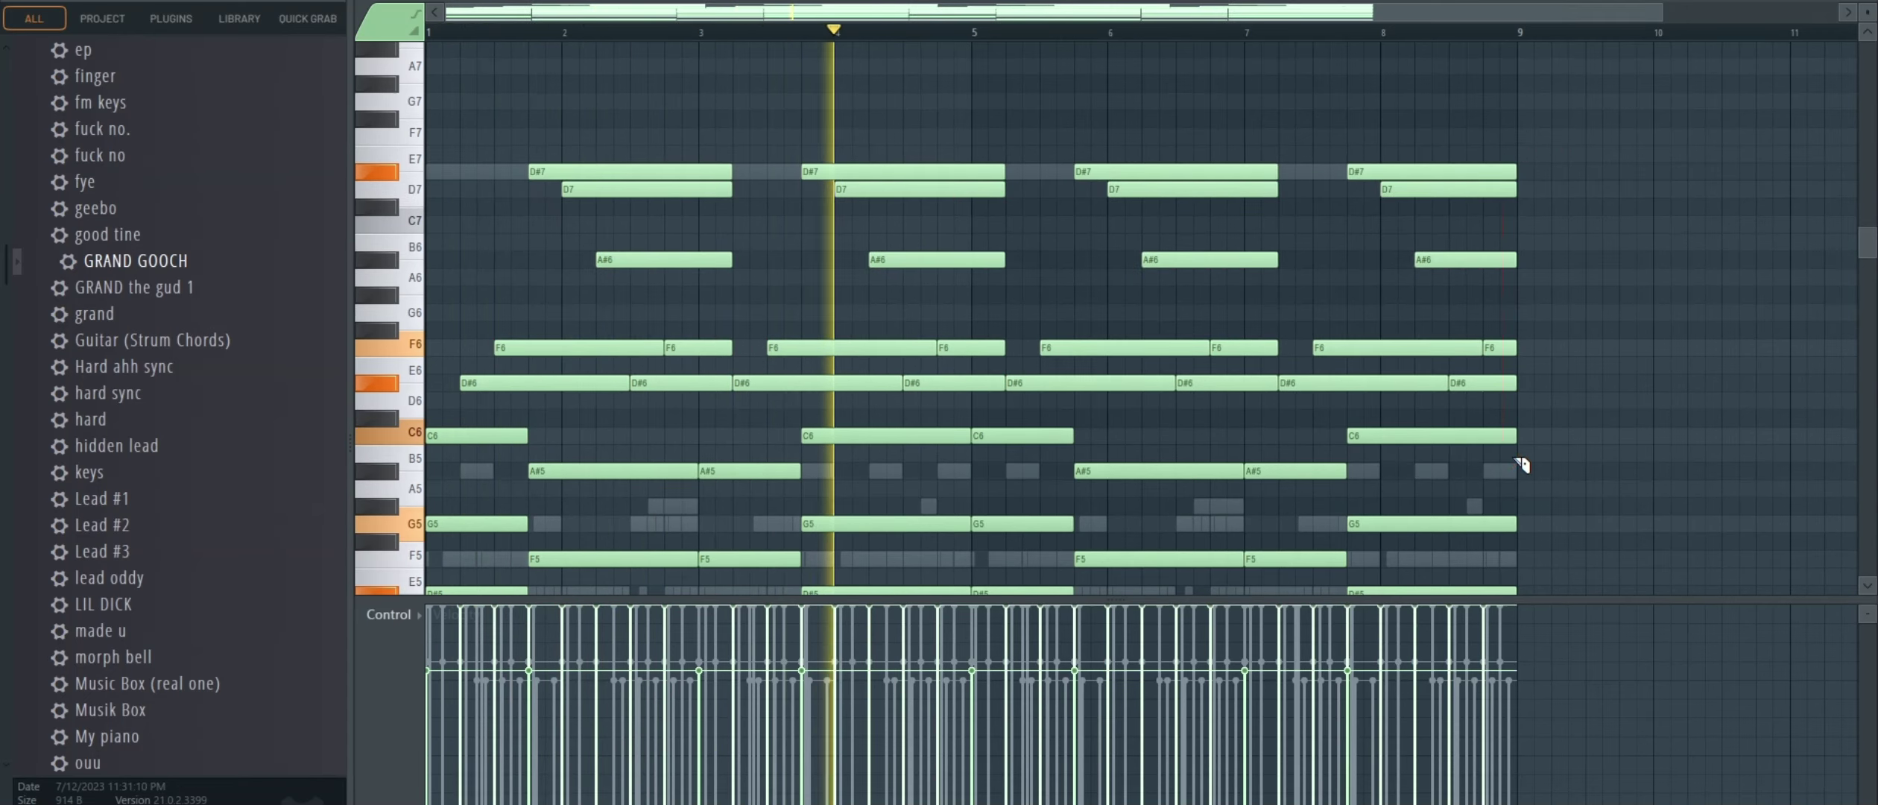
pyautogui.press('p')
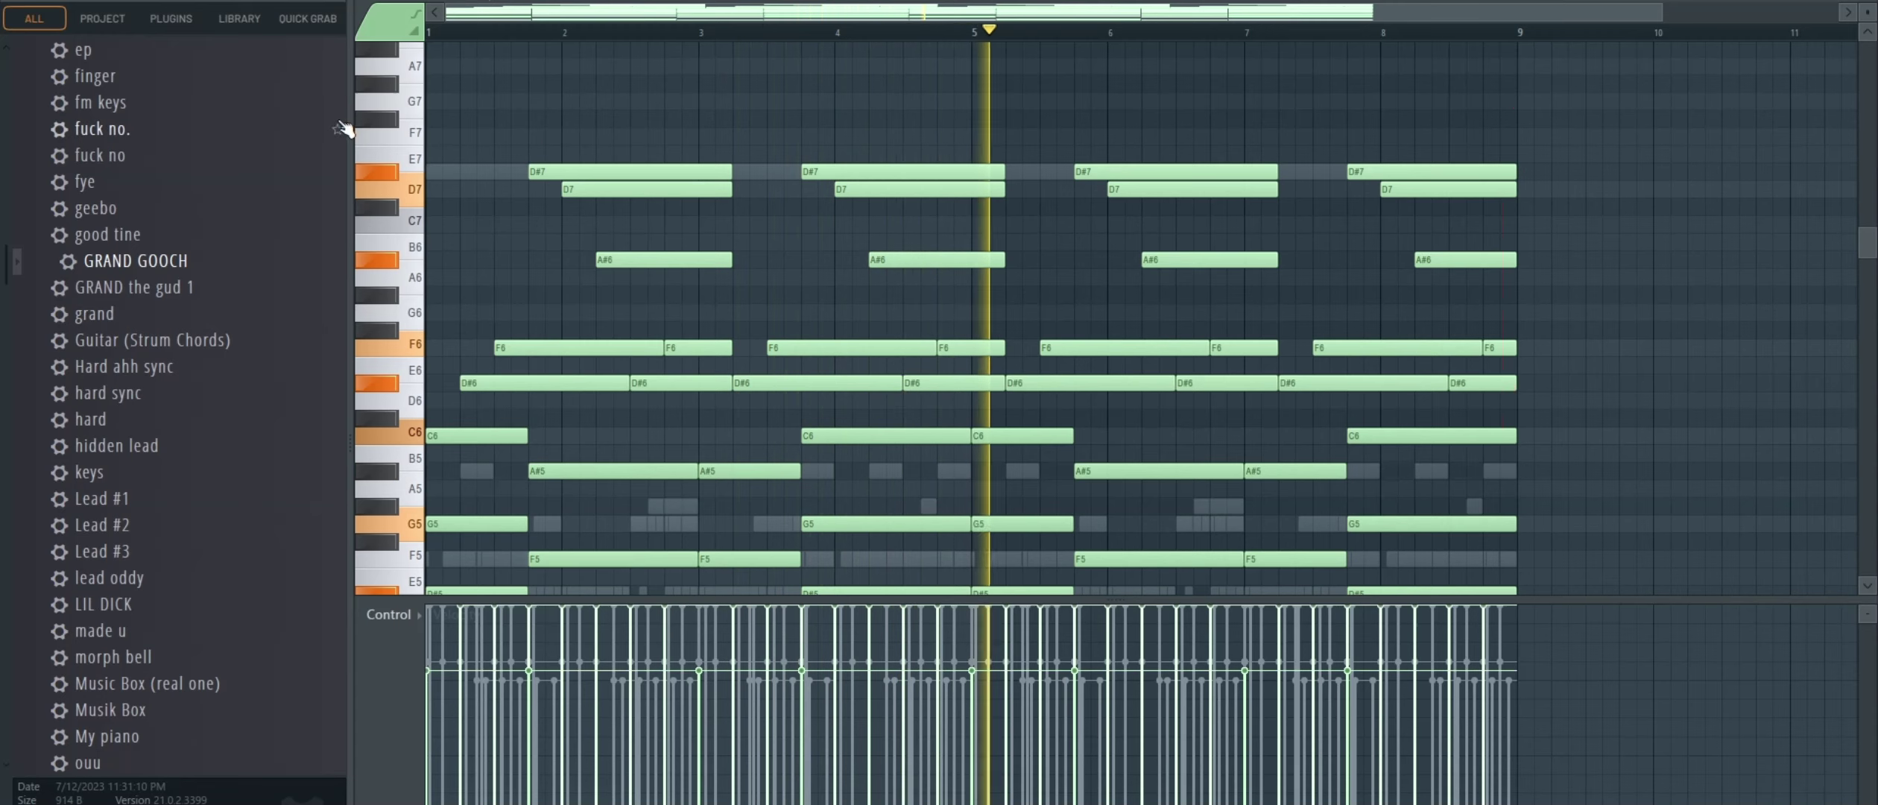
# Step: Select all the upper notes from D#6 to D#7 and lower their velocity to match the chords
pyautogui.moveTo(414, 121); pyautogui.dragTo(414, 383)
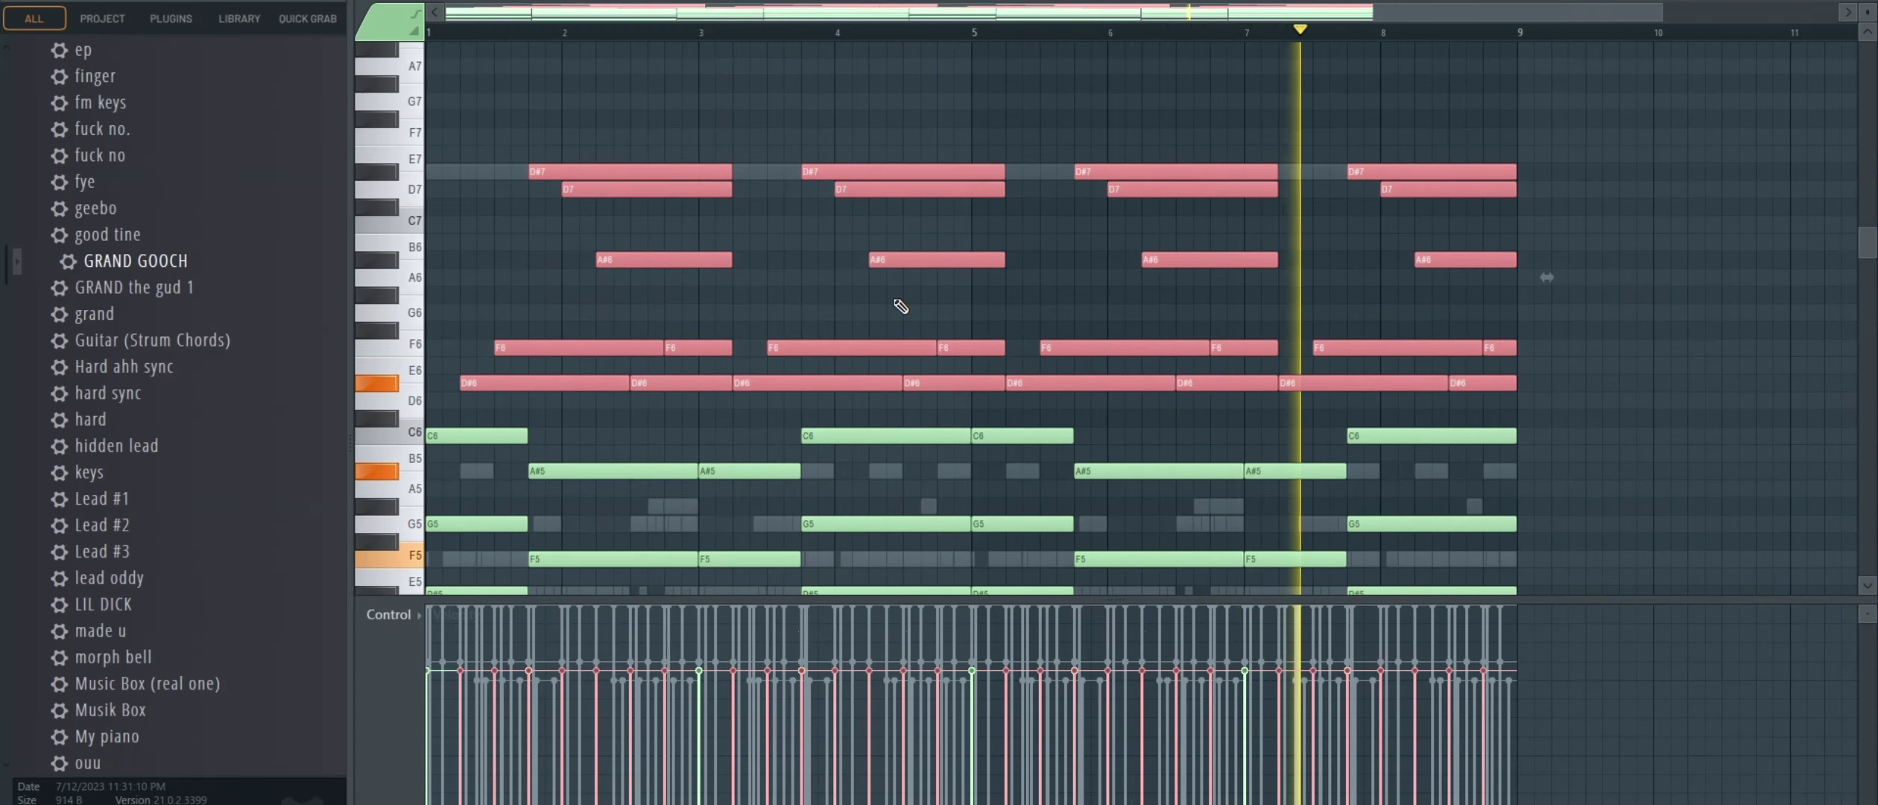
pyautogui.hotkey('ctrl', 'z')
pyautogui.scroll(-2, 913, 268)
pyautogui.hotkey('ctrl', 'a')
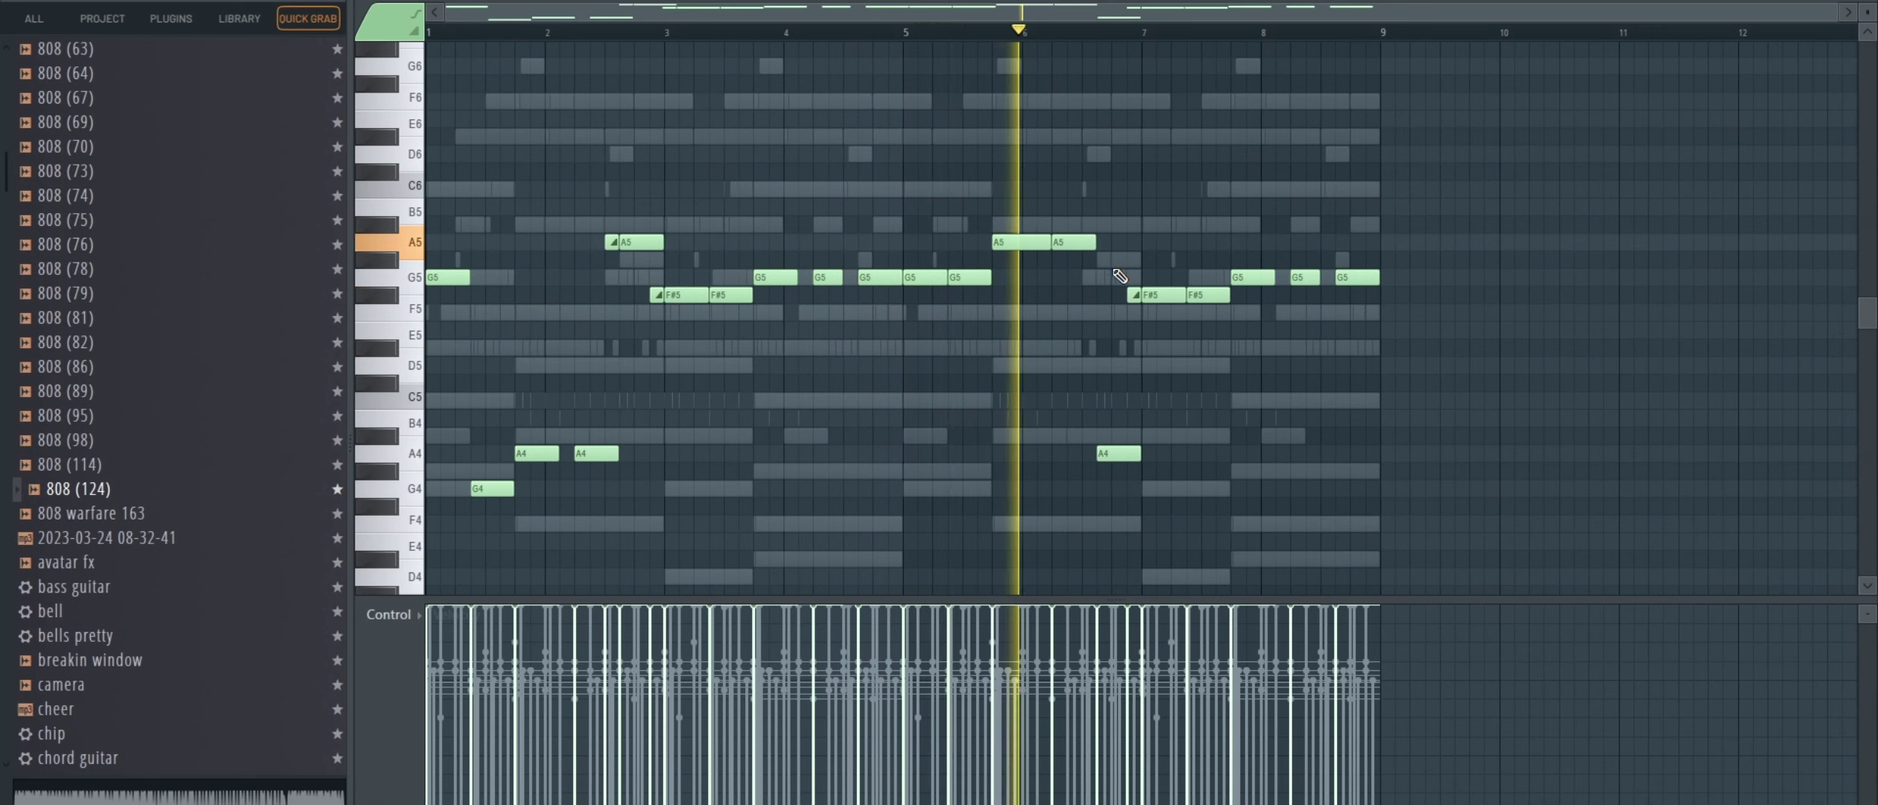
# Step: In the 808 (124) part, shorten the A5 that starts at the end of bar 5, leaving a gap before the next A5
pyautogui.press('c')
pyautogui.moveTo(1038, 230); pyautogui.dragTo(1037, 250)
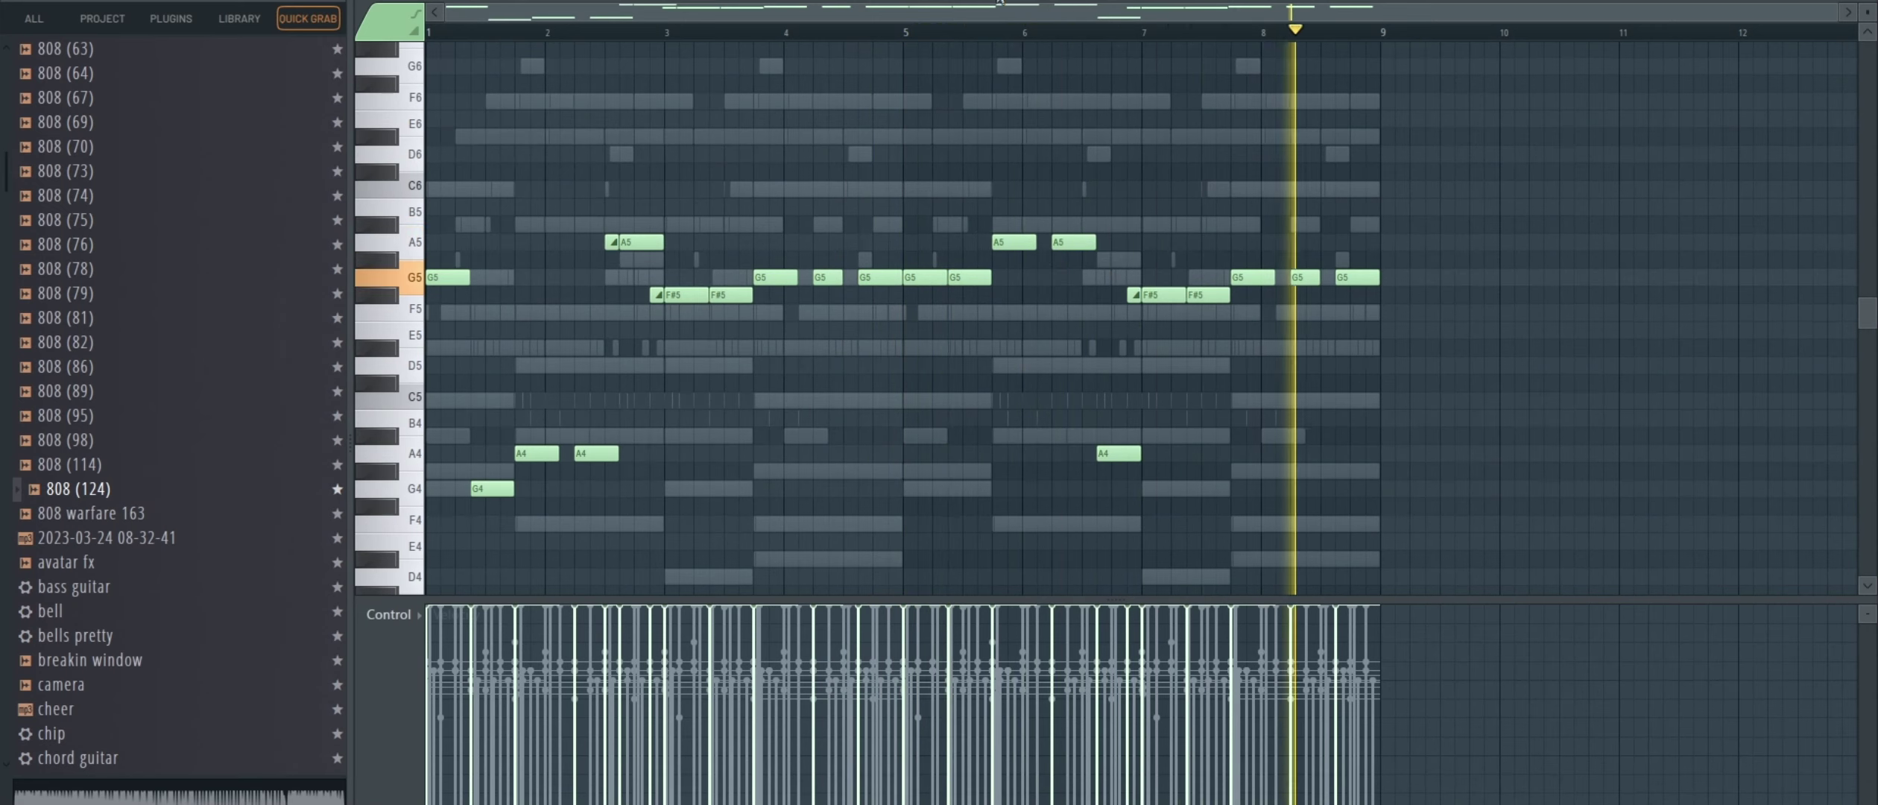
# Step: Leave only the 808 (124) and percussion channels unmuted, and move the Hi Hat (41) channel above Clap (21)
pyautogui.press('F6')
pyautogui.rightClick(372, 275)
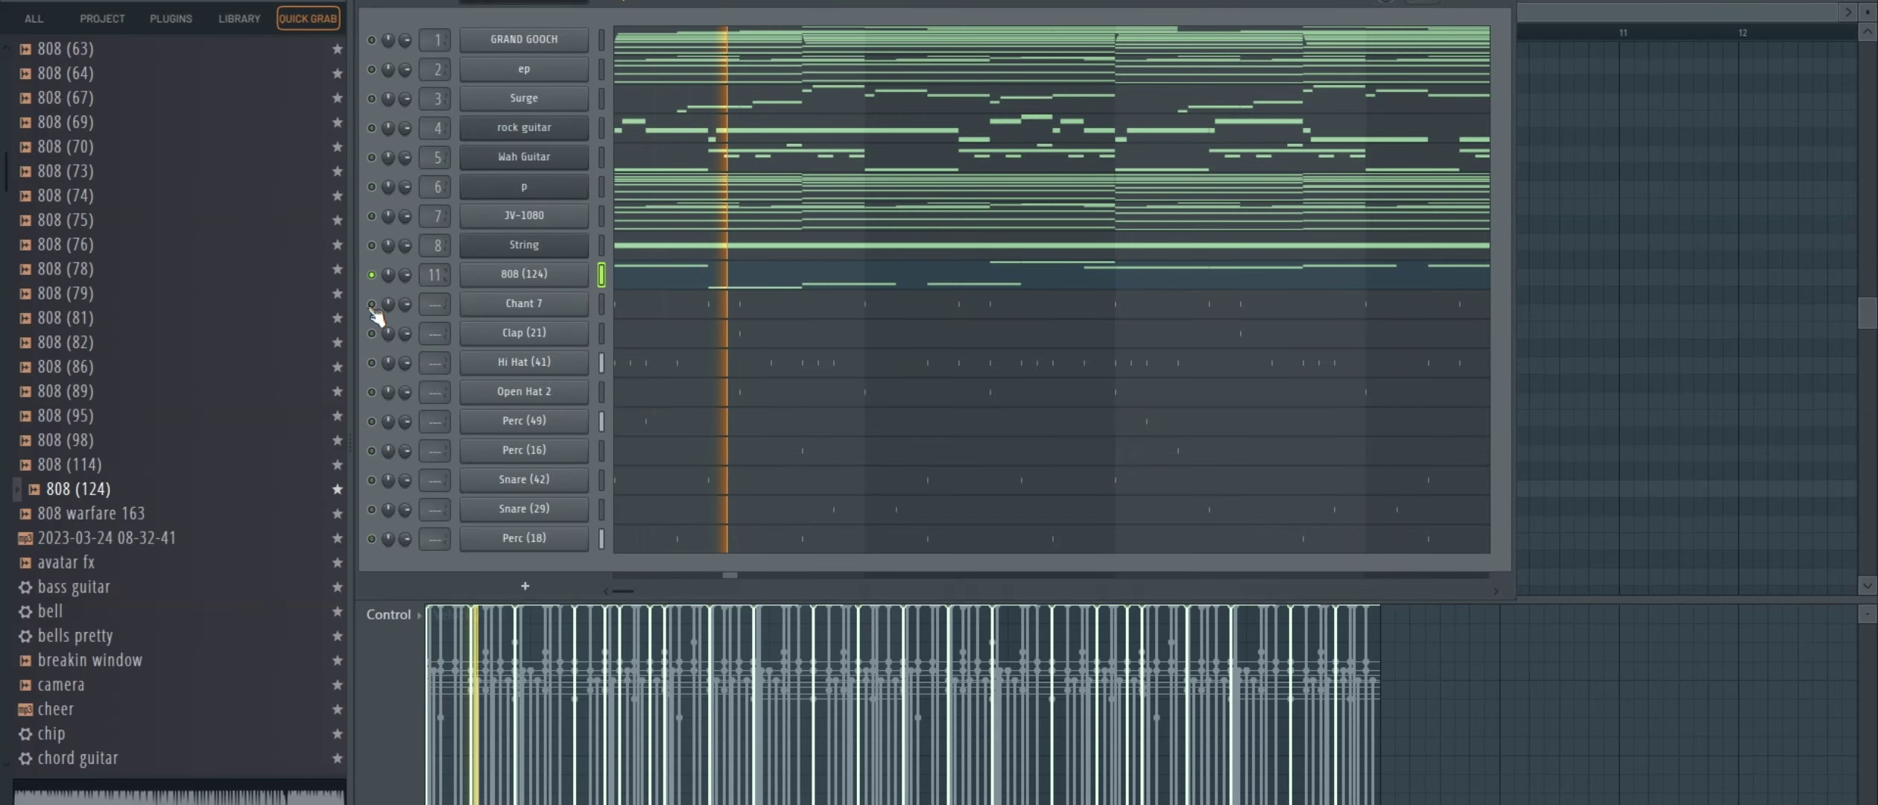
pyautogui.moveTo(372, 361); pyautogui.dragTo(373, 391)
pyautogui.click(371, 422)
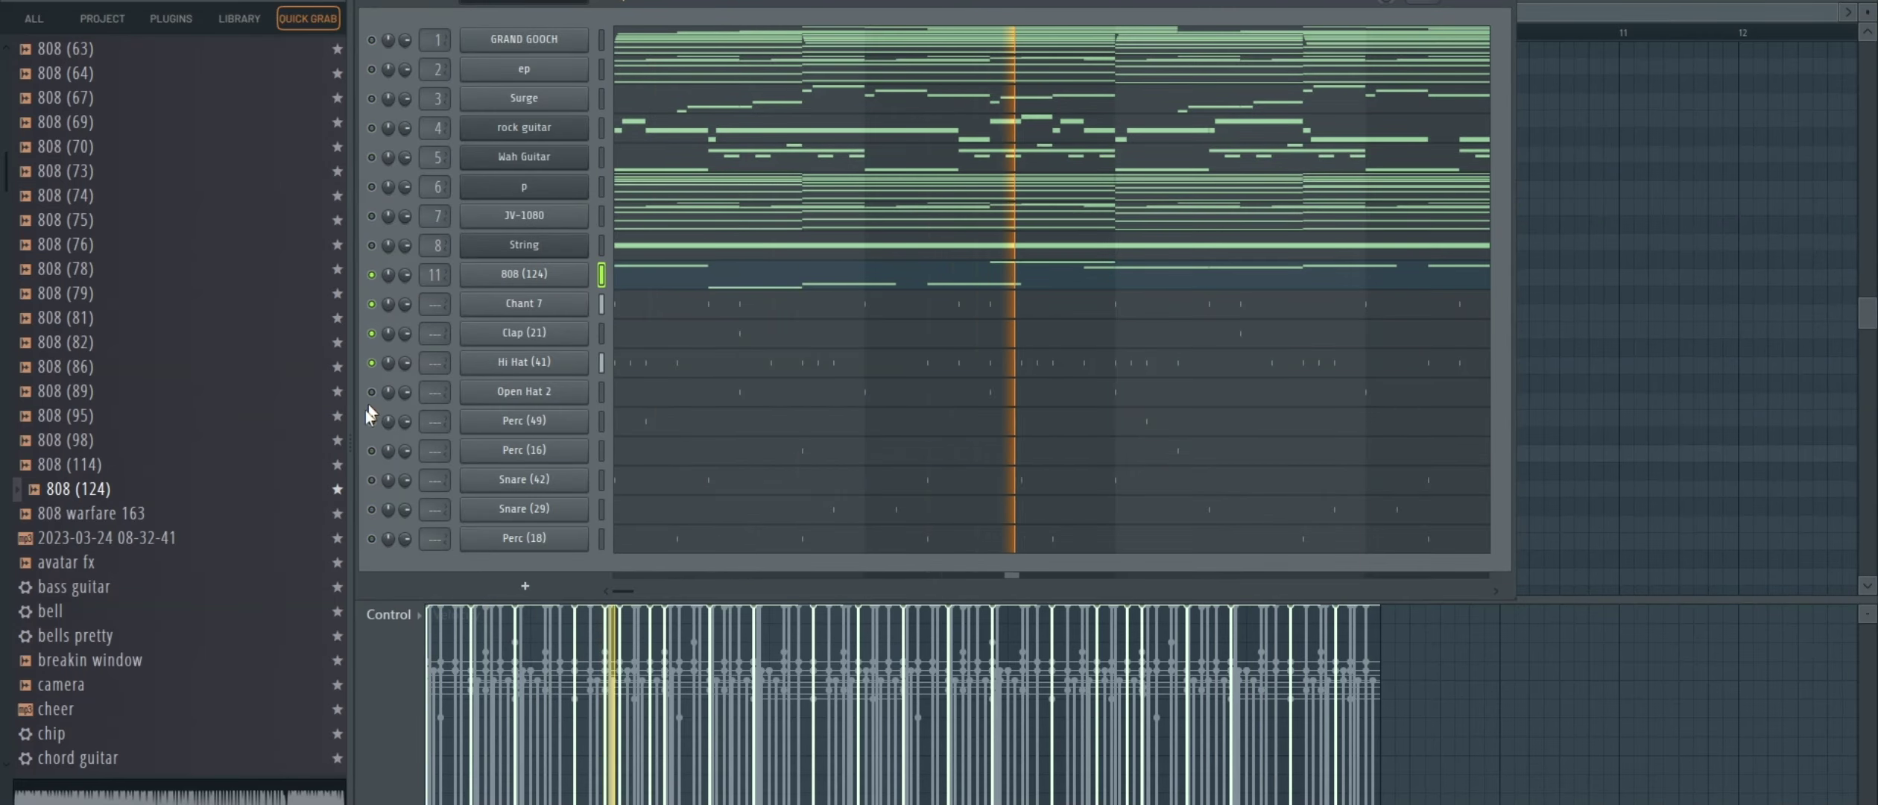
pyautogui.click(372, 392)
pyautogui.click(372, 509)
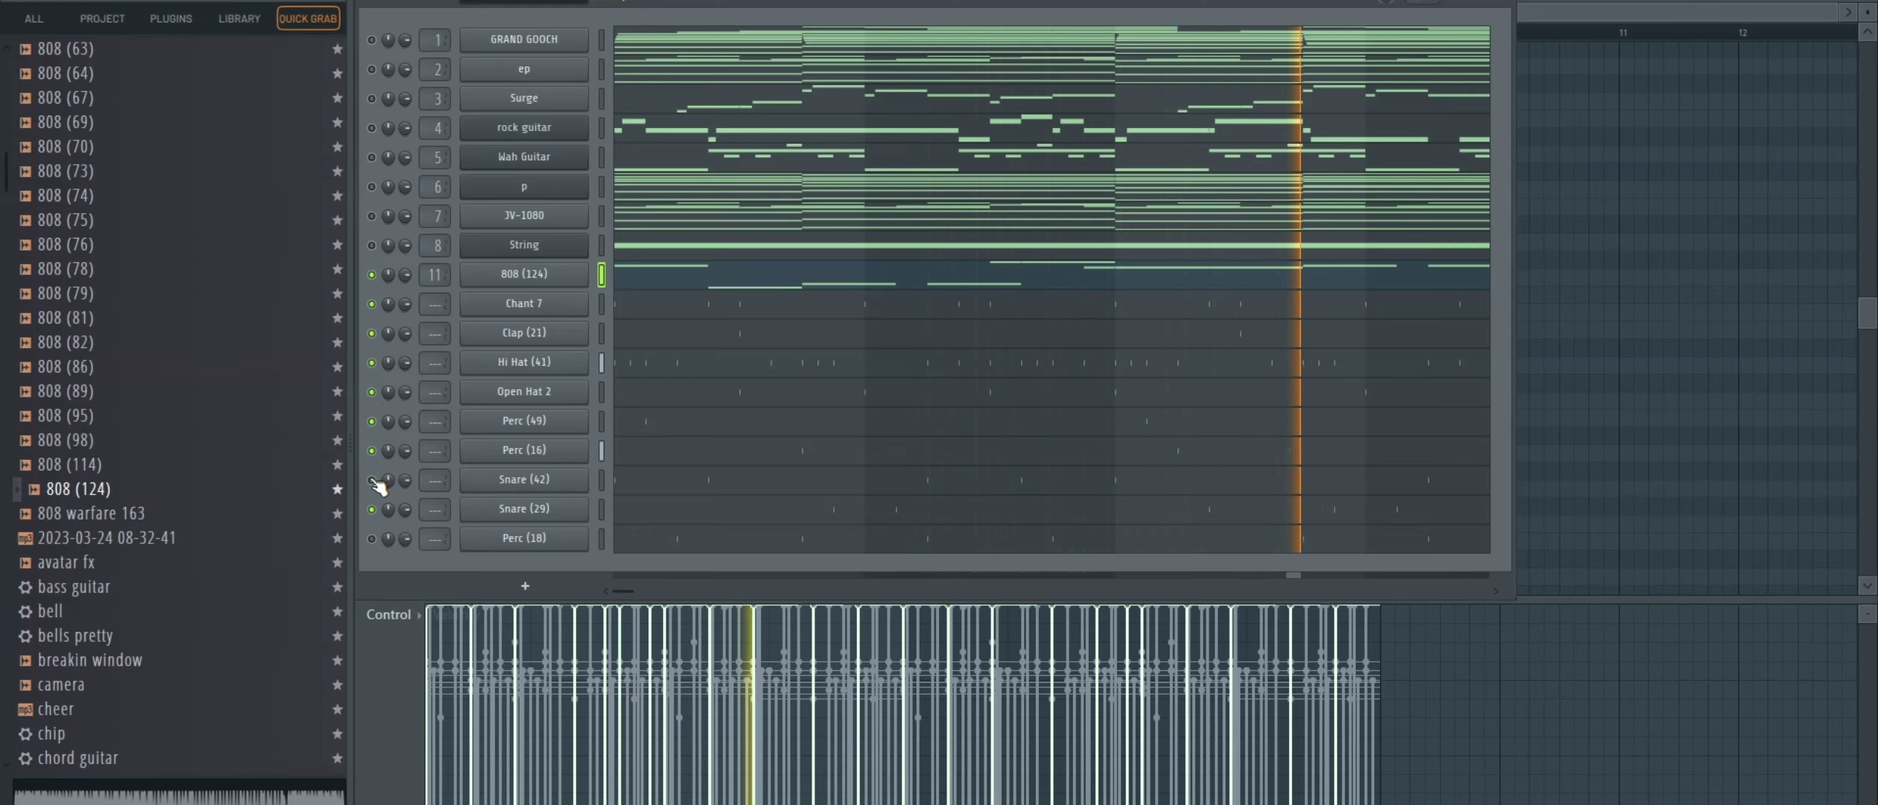
pyautogui.click(603, 299)
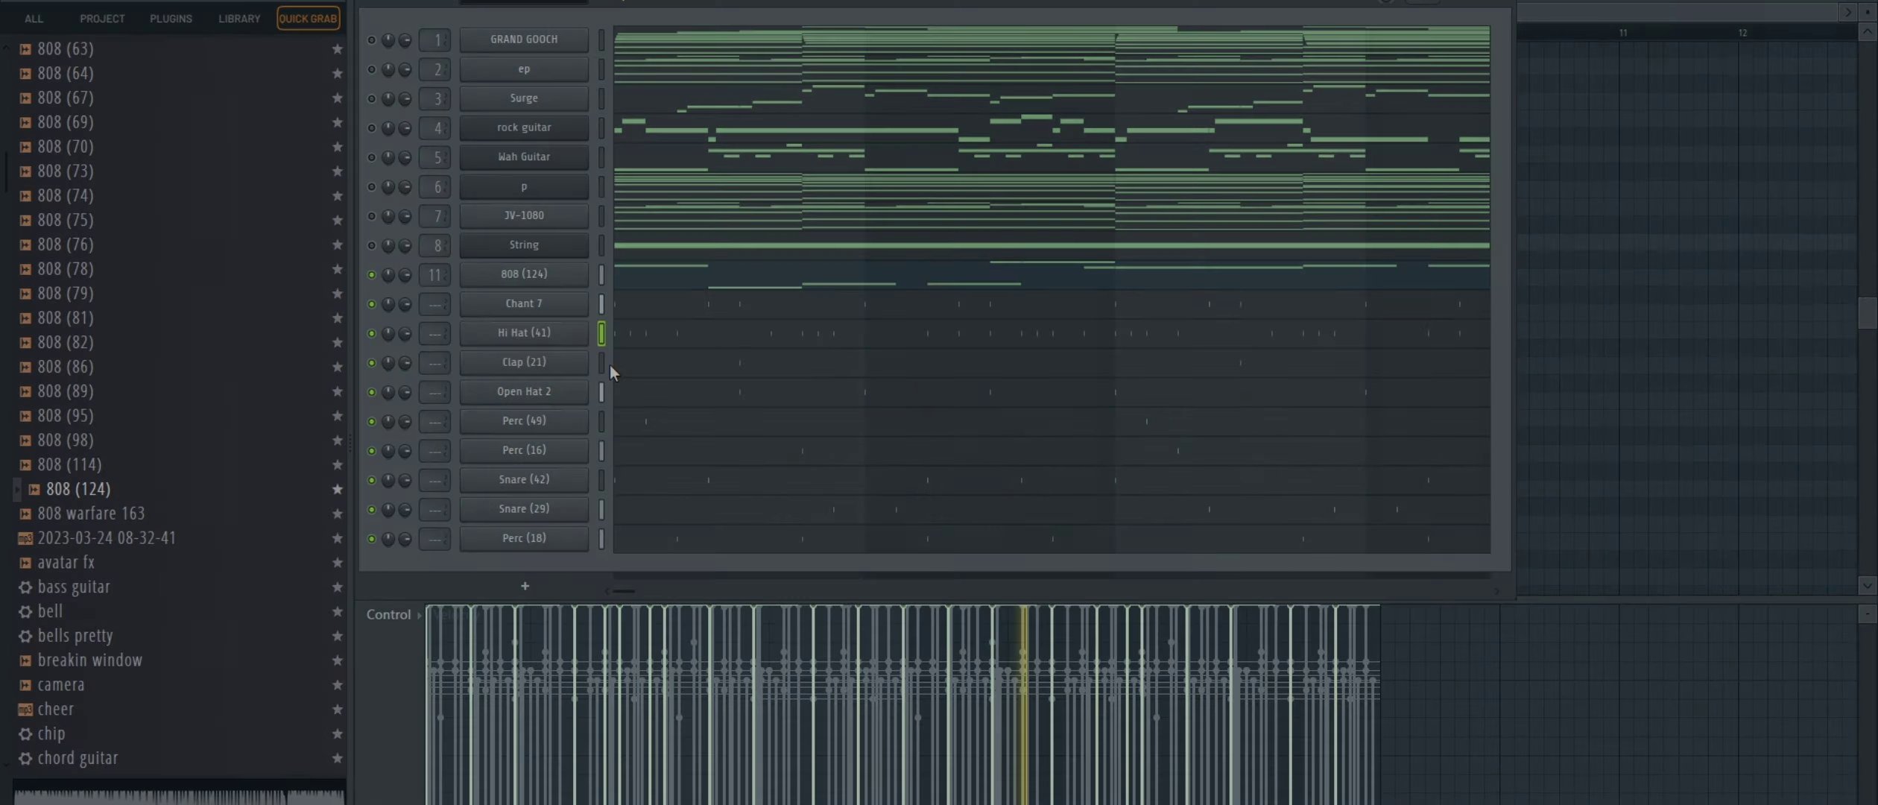